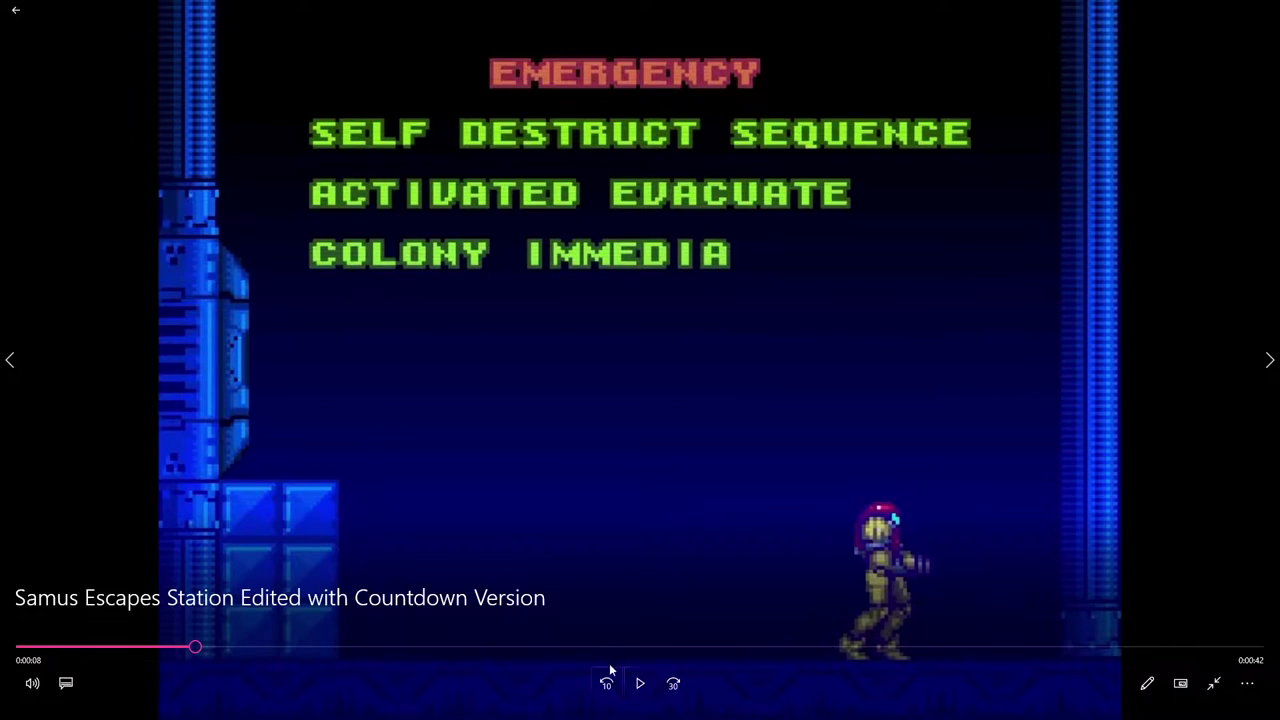
Step: Play a few seconds of the Samus Escapes Station countdown video, pause it and rewind it to the start
{"action": "left_click", "coordinate": [640, 683]}
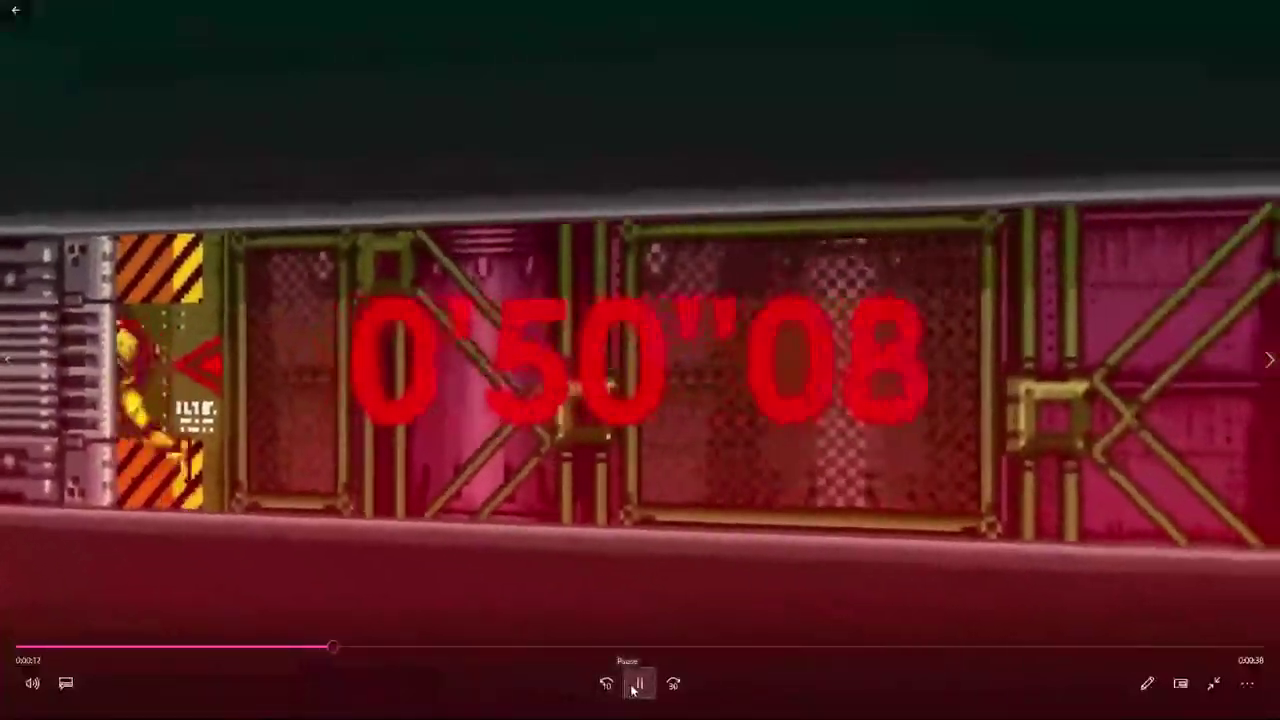
{"action": "left_click", "coordinate": [634, 683]}
{"action": "left_click", "coordinate": [341, 647]}
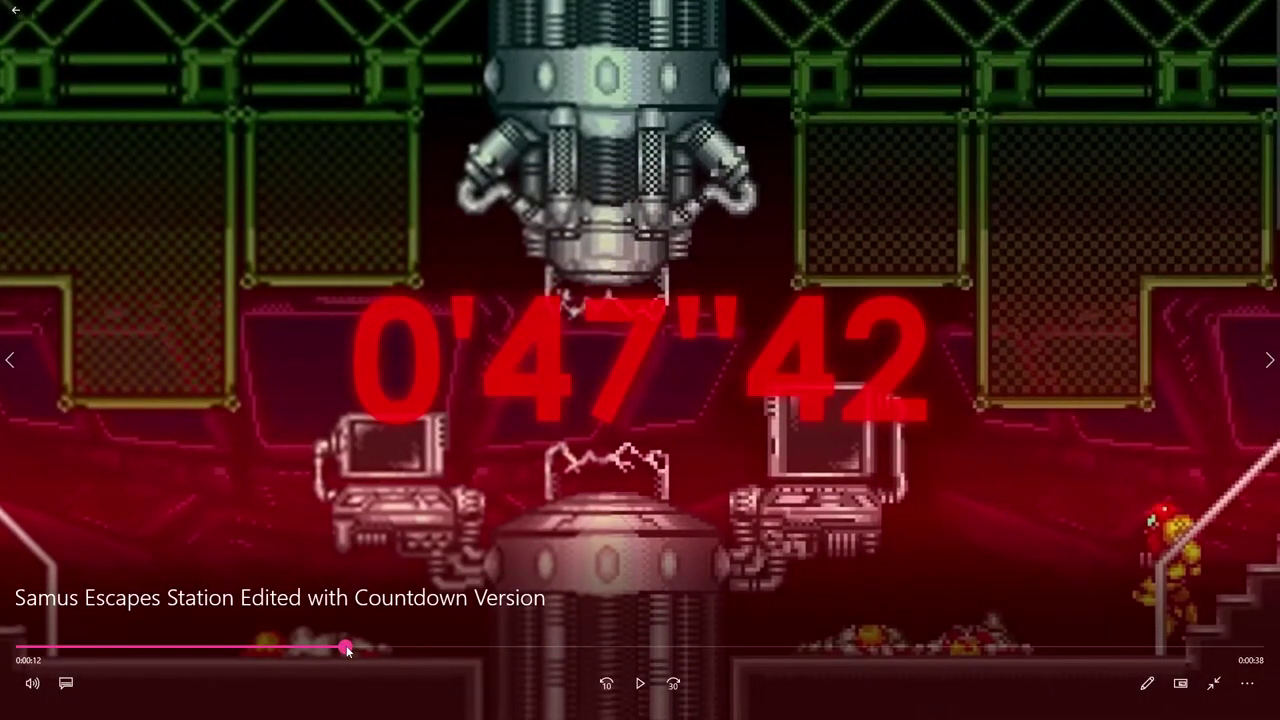
{"action": "left_click_drag", "start_coordinate": [346, 650], "coordinate": [22, 648]}
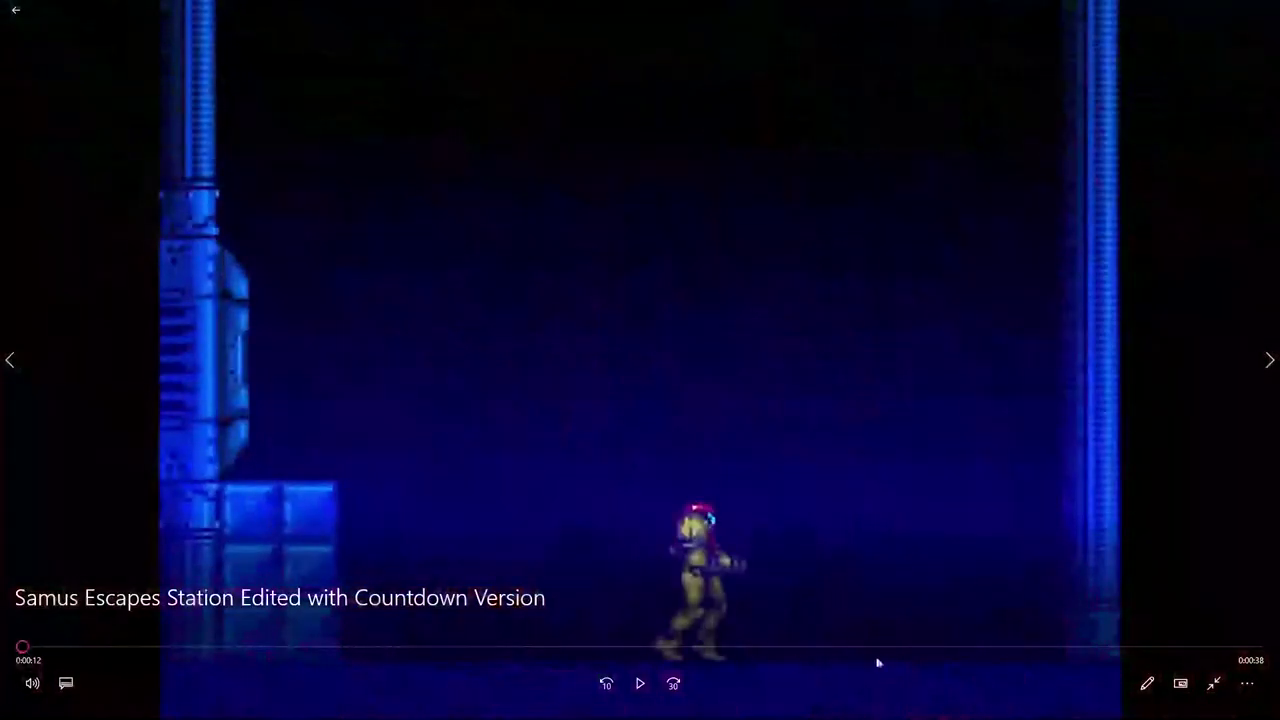
Step: Close the video player and switch to the Samus Tries to Escape The Station project in After Effects
{"action": "left_click", "coordinate": [1222, 688]}
{"action": "left_click", "coordinate": [1262, 8]}
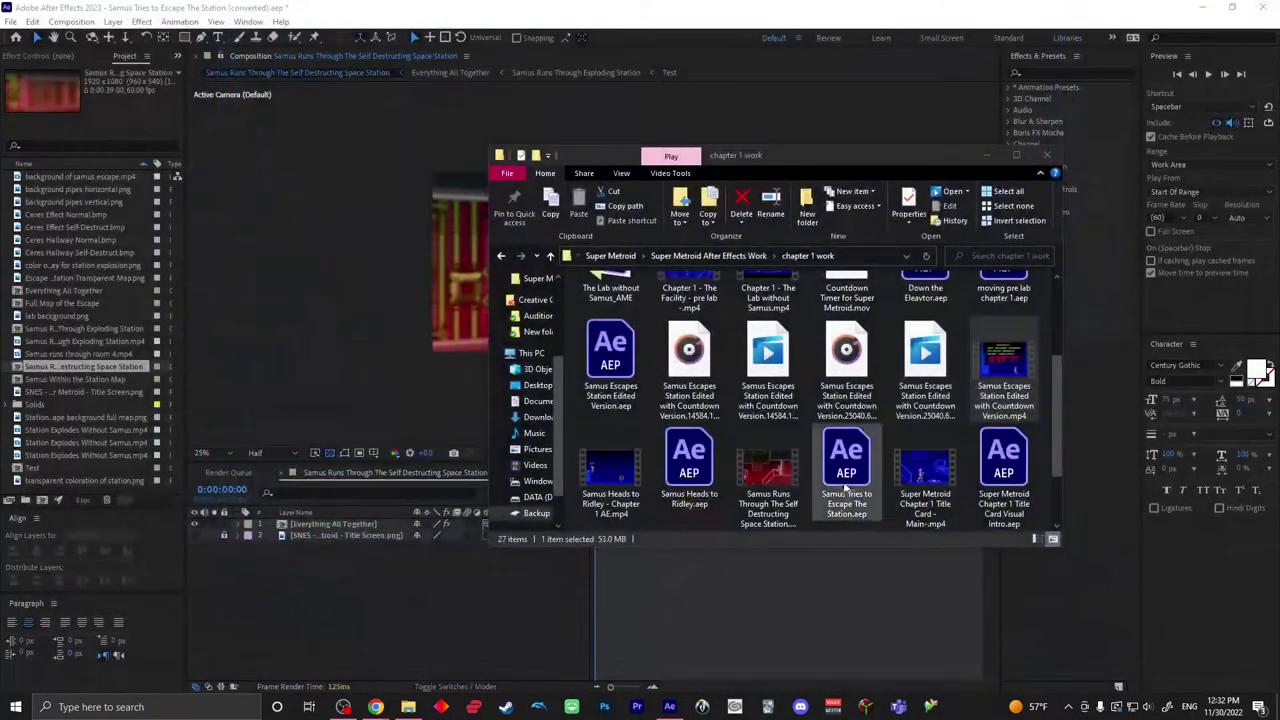
{"action": "left_click", "coordinate": [857, 575]}
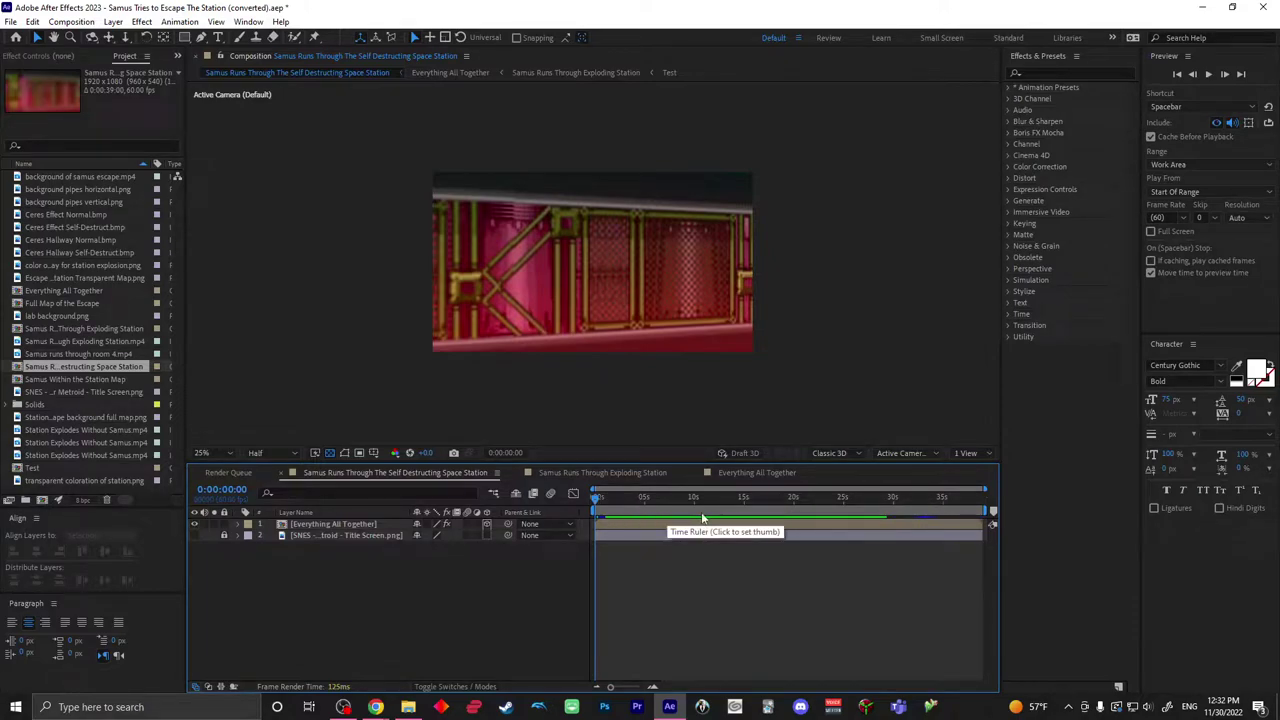
Step: Scrub the opening four seconds of the Samus Runs Through The Self Destructing Space Station composition and return to its start
{"action": "left_click_drag", "start_coordinate": [599, 496], "coordinate": [631, 506]}
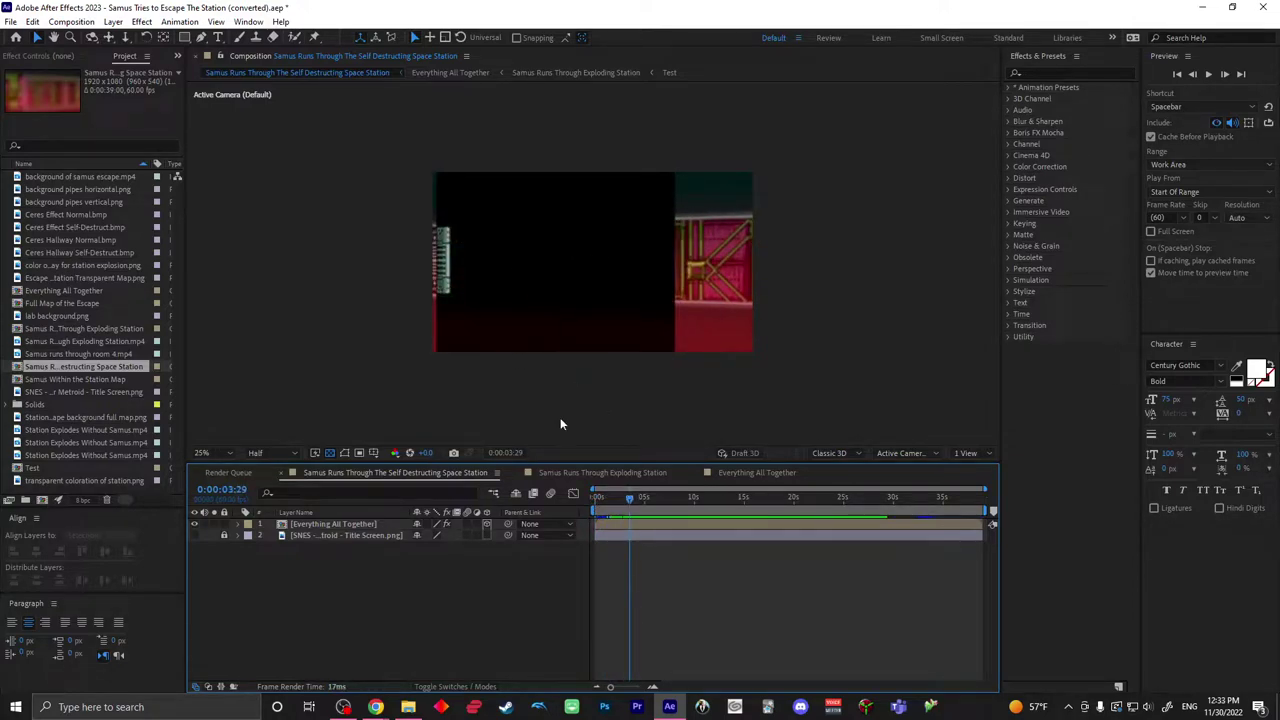
{"action": "left_click_drag", "start_coordinate": [629, 502], "coordinate": [565, 580]}
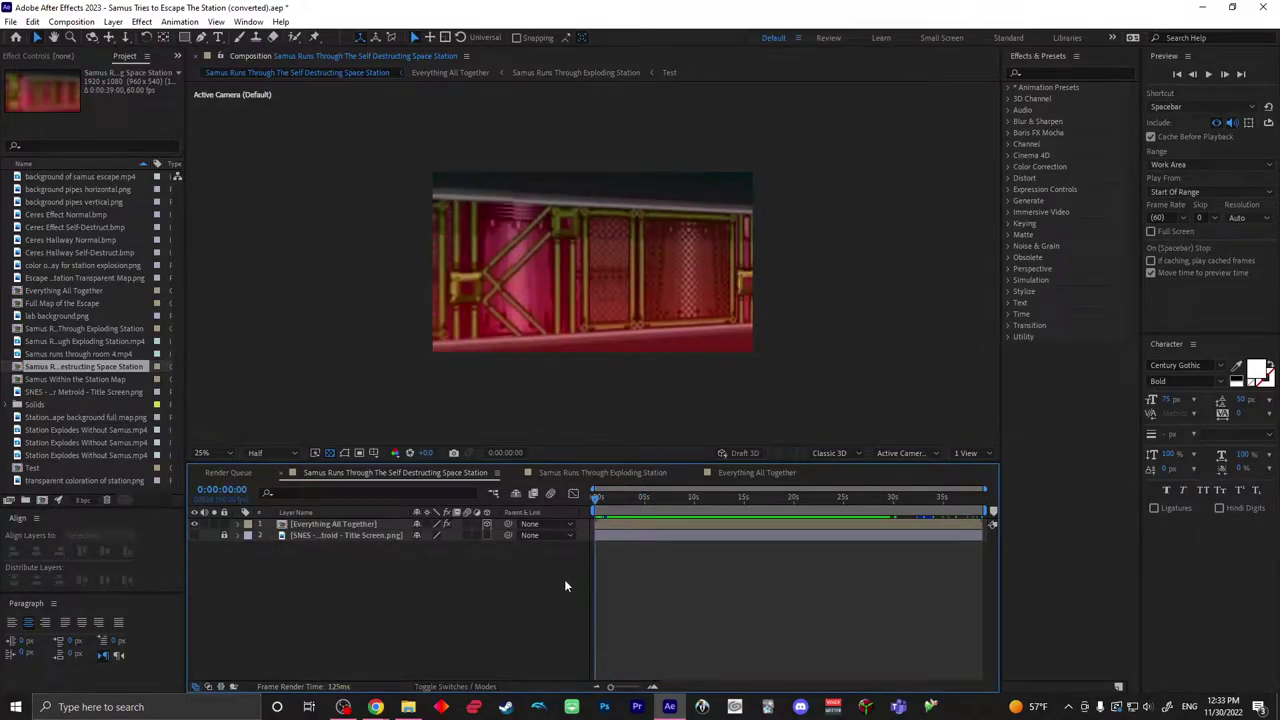
{"action": "mouse_move", "coordinate": [592, 497]}
{"action": "left_mouse_down"}
{"action": "mouse_move", "coordinate": [643, 508]}
{"action": "mouse_move", "coordinate": [590, 510]}
{"action": "left_mouse_up"}
Step: Expand the Everything All Together layer's Transform properties and scrub past its keyframes to about 24 seconds, returning to the start
{"action": "left_click", "coordinate": [240, 525]}
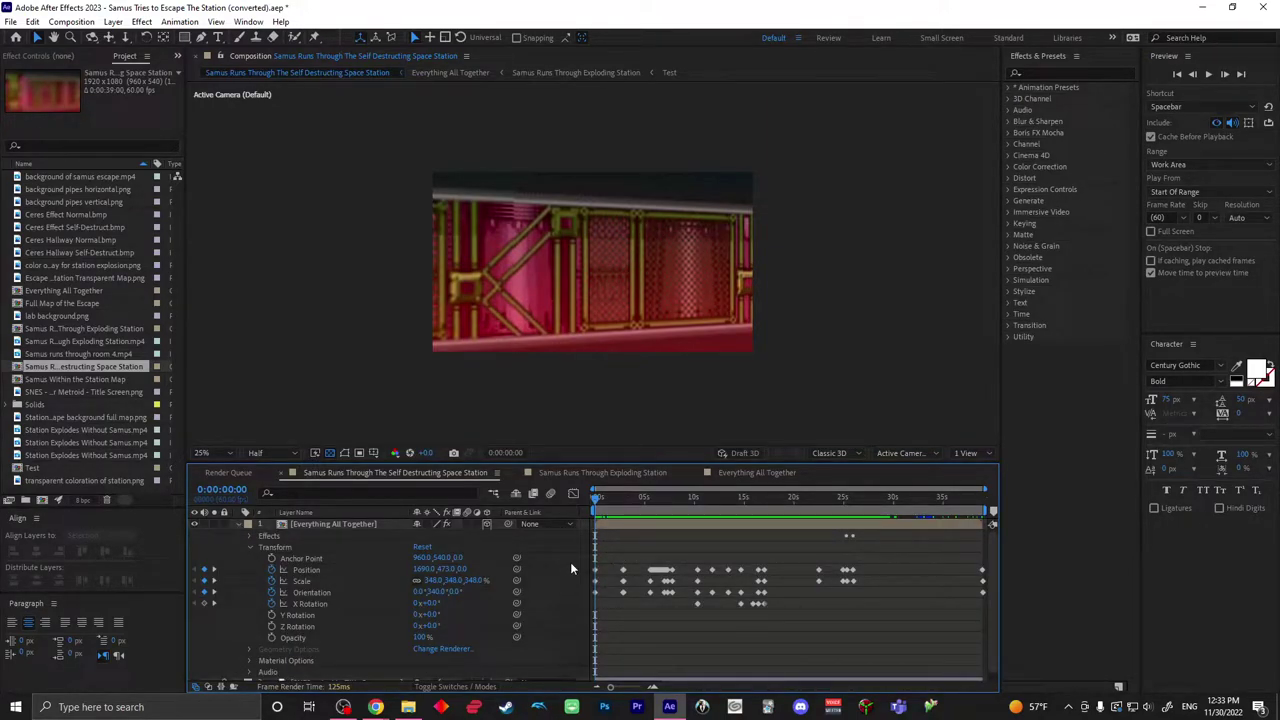
{"action": "mouse_move", "coordinate": [597, 503]}
{"action": "left_mouse_down"}
{"action": "mouse_move", "coordinate": [623, 504]}
{"action": "mouse_move", "coordinate": [584, 518]}
{"action": "left_mouse_up"}
{"action": "left_click_drag", "start_coordinate": [592, 498], "coordinate": [679, 544]}
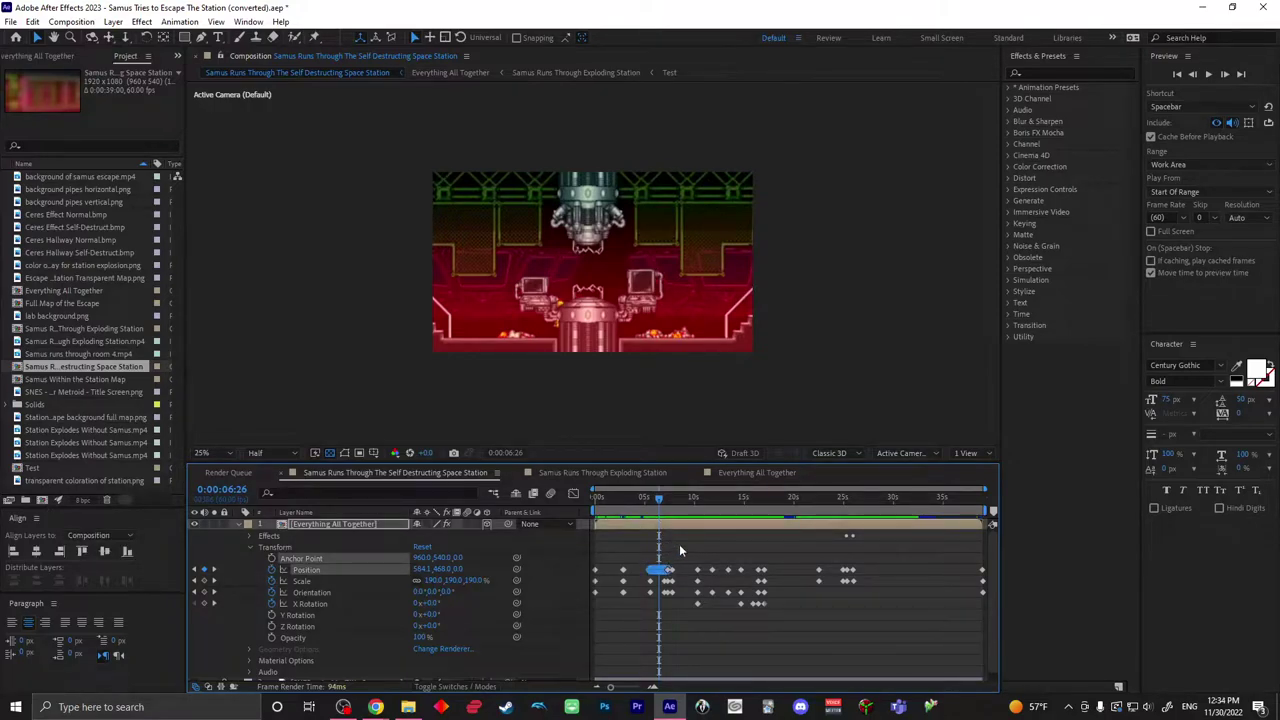
{"action": "left_click", "coordinate": [679, 544]}
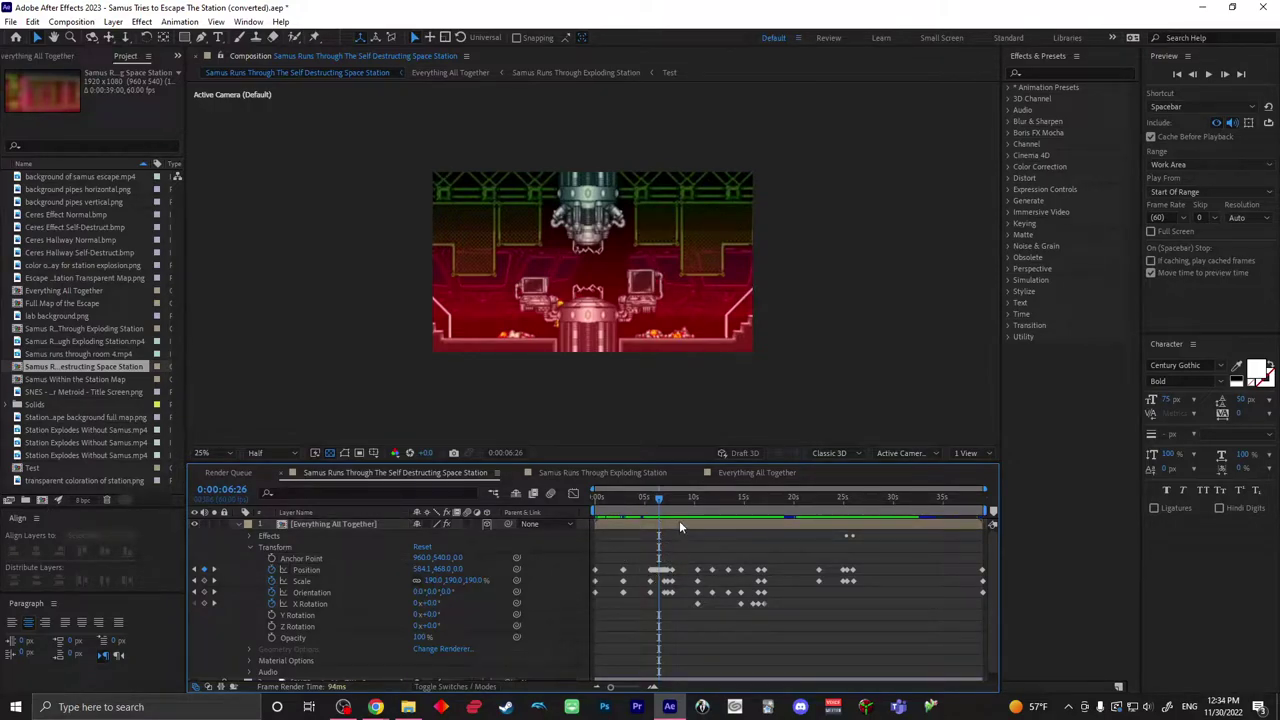
{"action": "left_click_drag", "start_coordinate": [660, 503], "coordinate": [838, 558]}
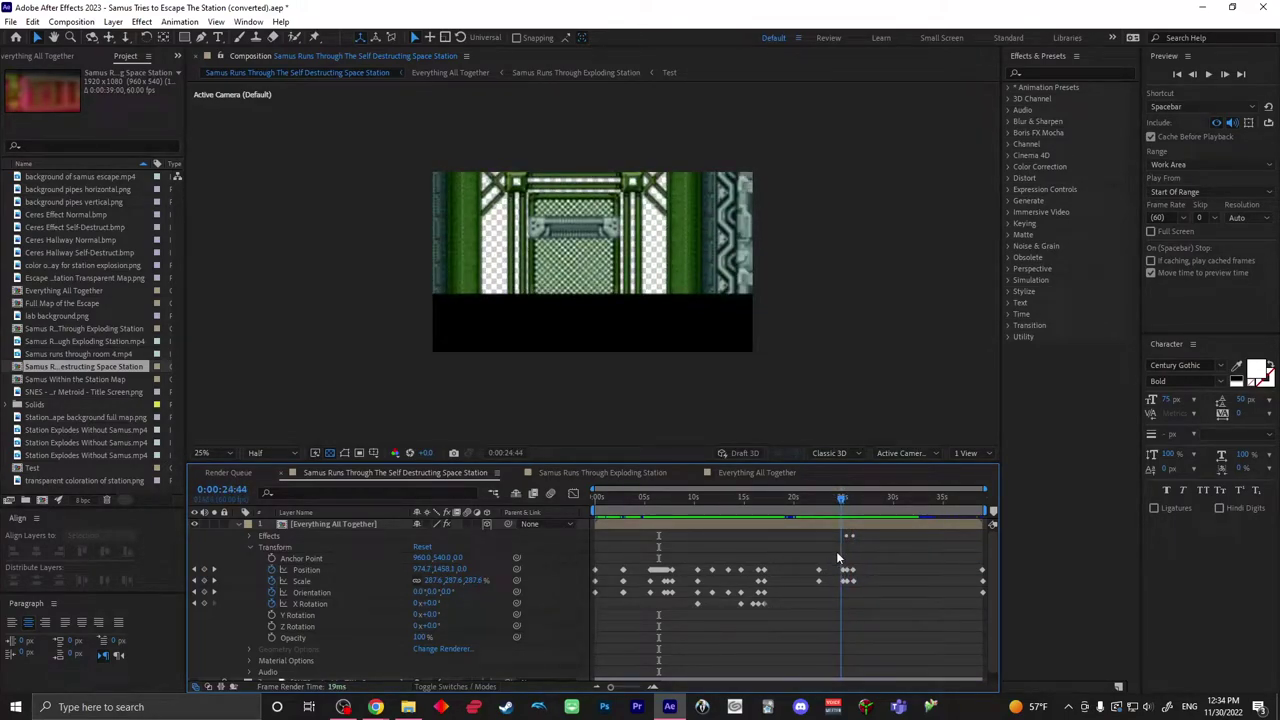
{"action": "left_click_drag", "start_coordinate": [838, 558], "coordinate": [580, 511]}
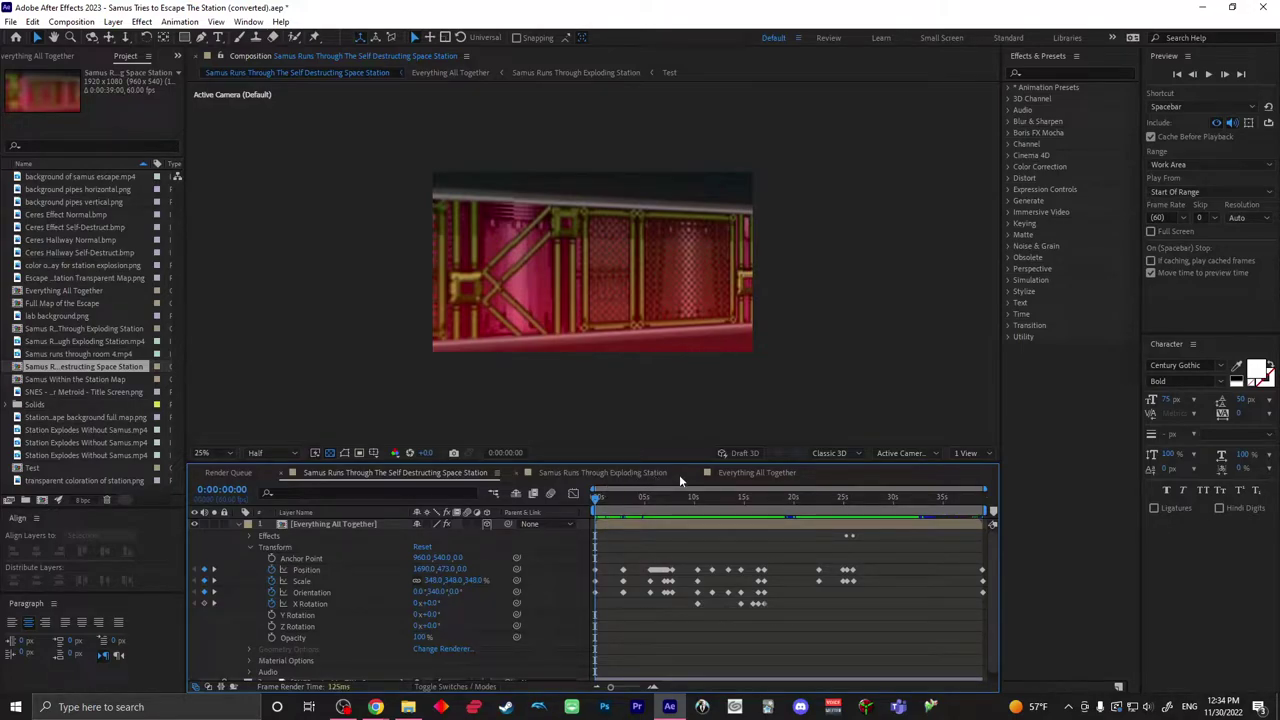
Step: Open the Samus Runs Through Exploding Station composition and scrub its gameplay footage to about 41 seconds
{"action": "left_click", "coordinate": [600, 472]}
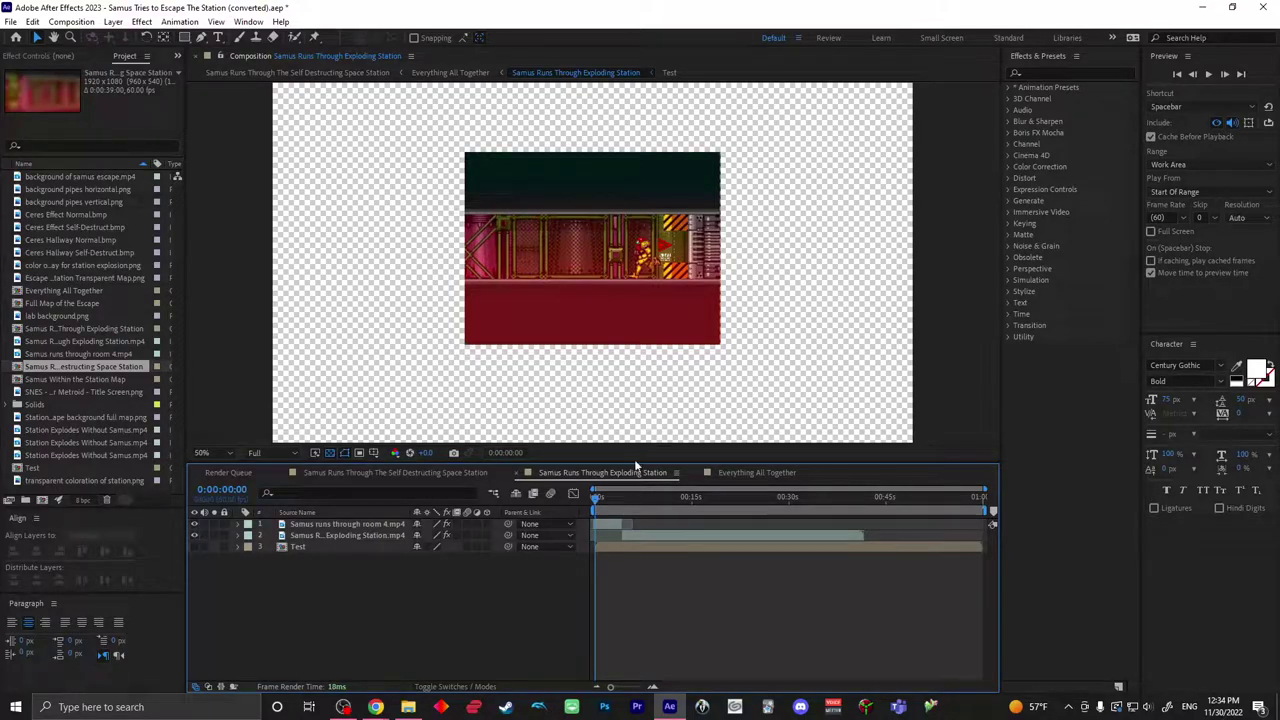
{"action": "left_click", "coordinate": [593, 497]}
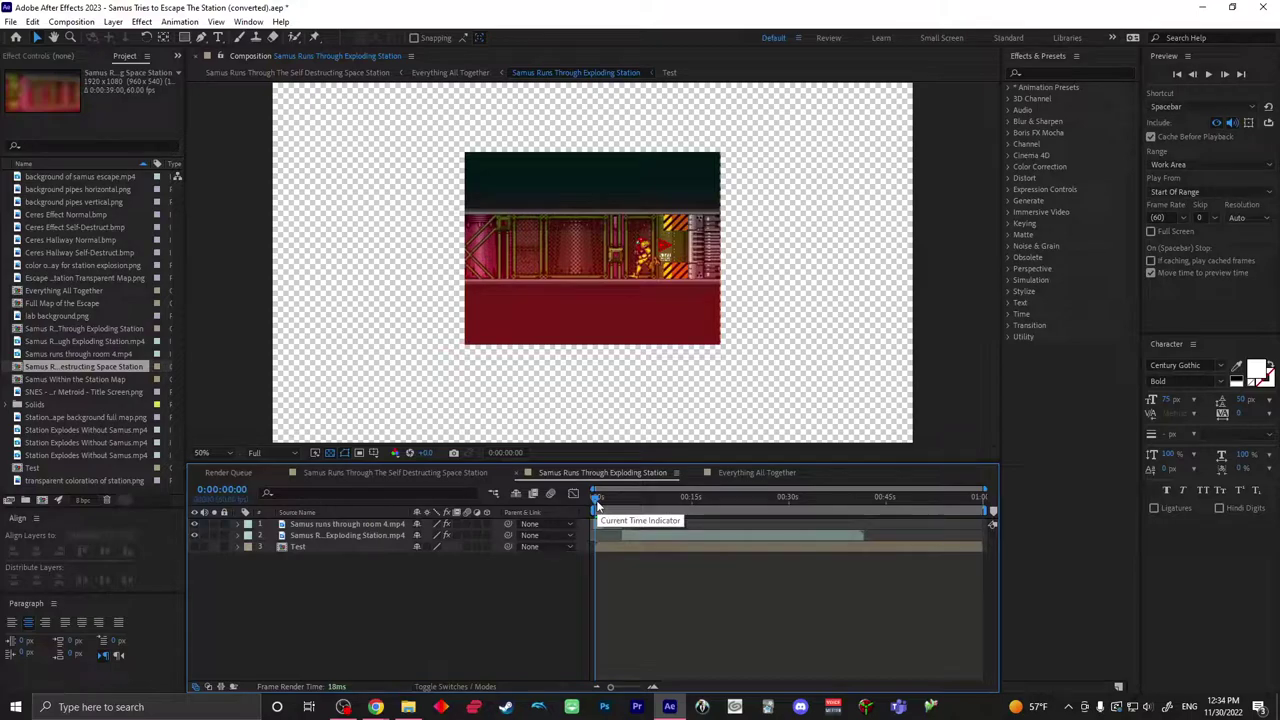
{"action": "left_click_drag", "start_coordinate": [596, 500], "coordinate": [867, 508]}
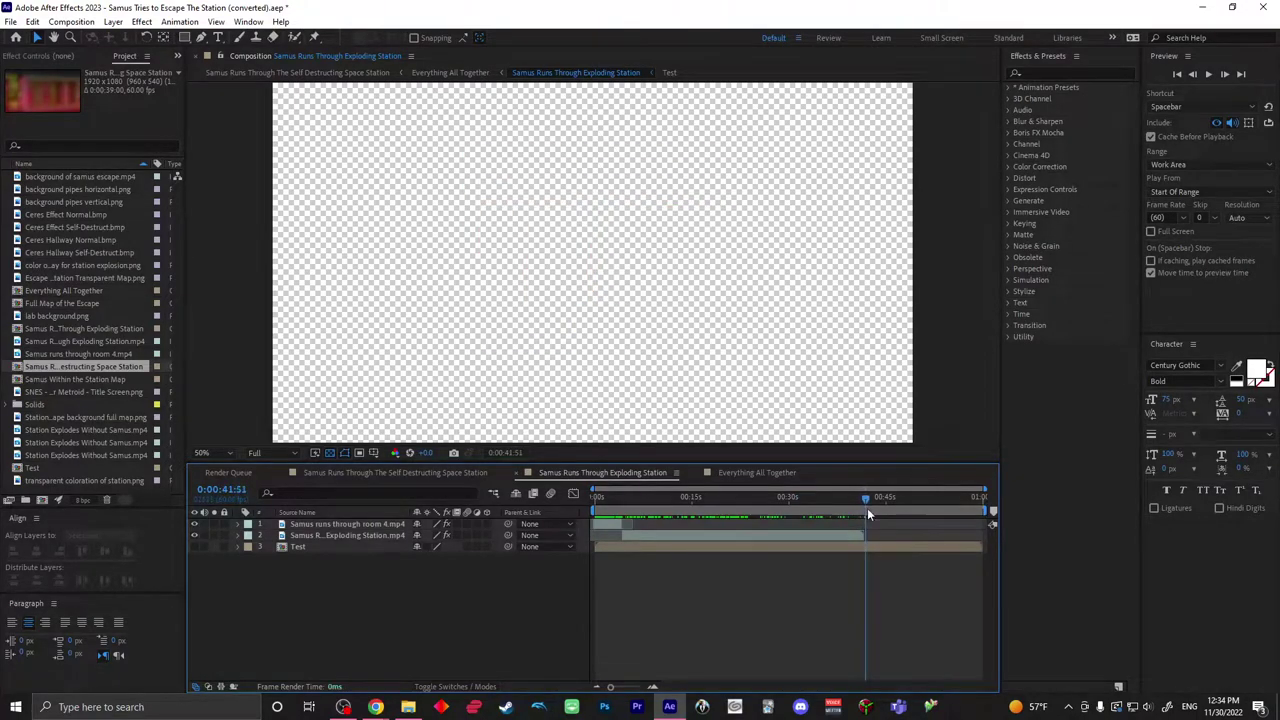
Step: Examine the Transform properties of the Samus runs through room 4.mp4 layer, collapse them and return to the composition's start
{"action": "left_click", "coordinate": [234, 534]}
{"action": "left_click", "coordinate": [234, 534]}
{"action": "left_click", "coordinate": [236, 524]}
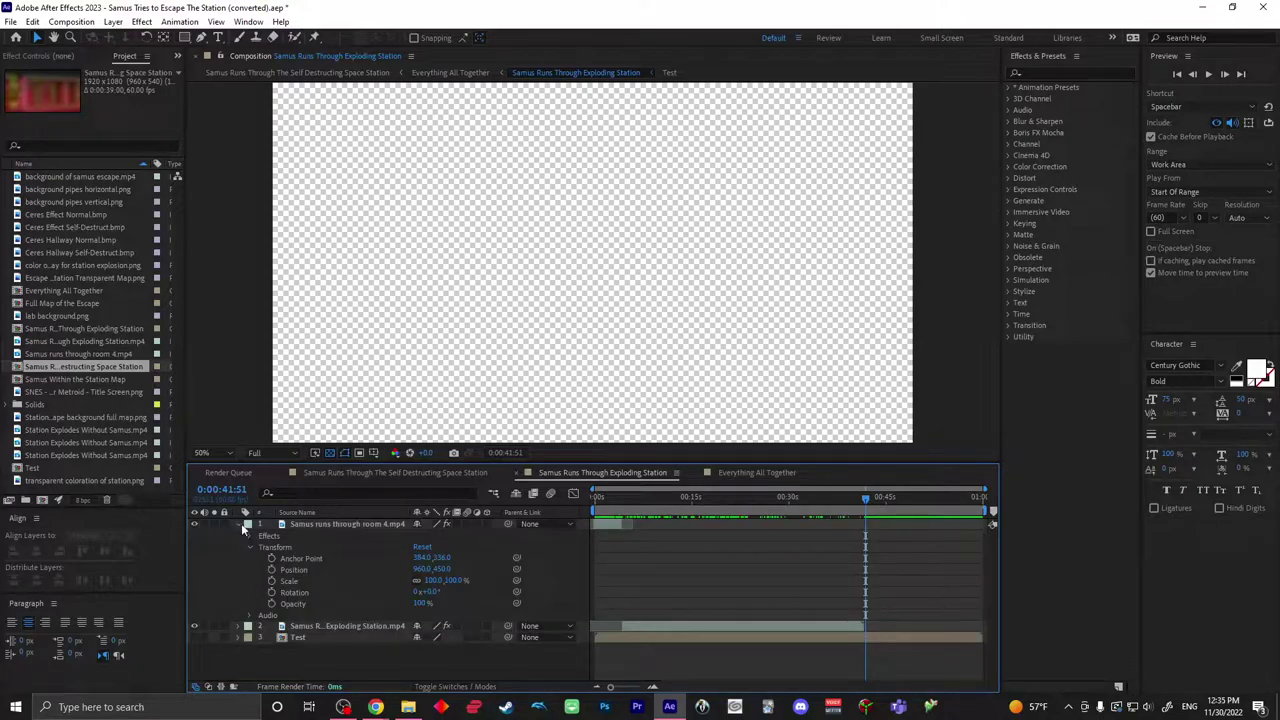
{"action": "left_click", "coordinate": [240, 525]}
{"action": "left_click_drag", "start_coordinate": [873, 504], "coordinate": [597, 496]}
{"action": "left_click", "coordinate": [195, 547]}
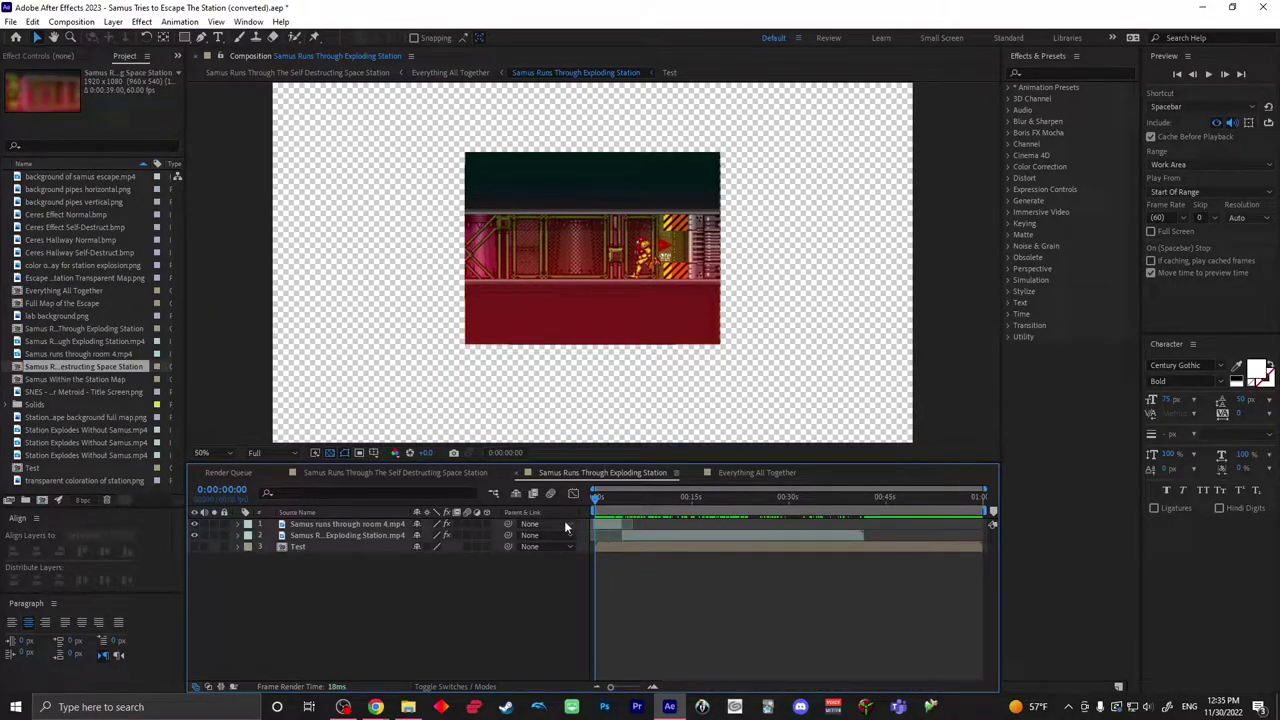
{"action": "left_click_drag", "start_coordinate": [612, 497], "coordinate": [688, 497]}
Step: Open the Everything All Together composition and hide every layer except Null 1 and the Samus Runs Through Exploding Station layer
{"action": "left_click", "coordinate": [750, 476]}
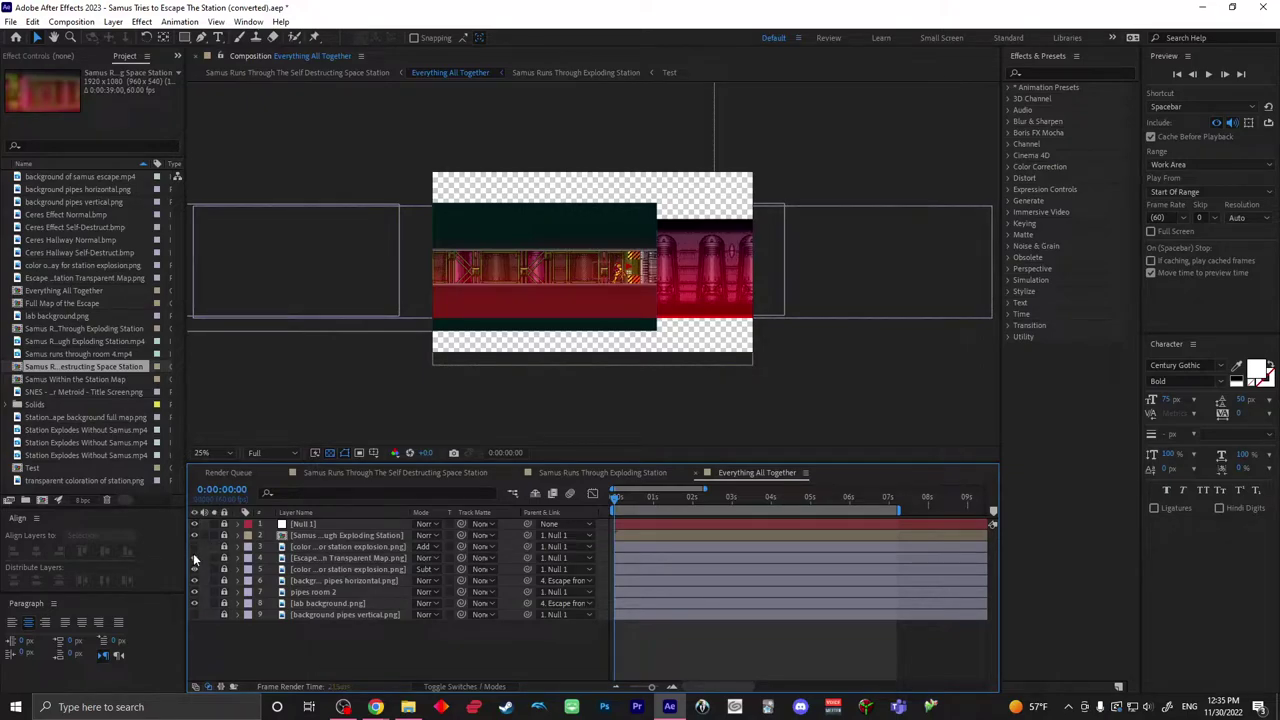
{"action": "left_click_drag", "start_coordinate": [195, 567], "coordinate": [190, 537]}
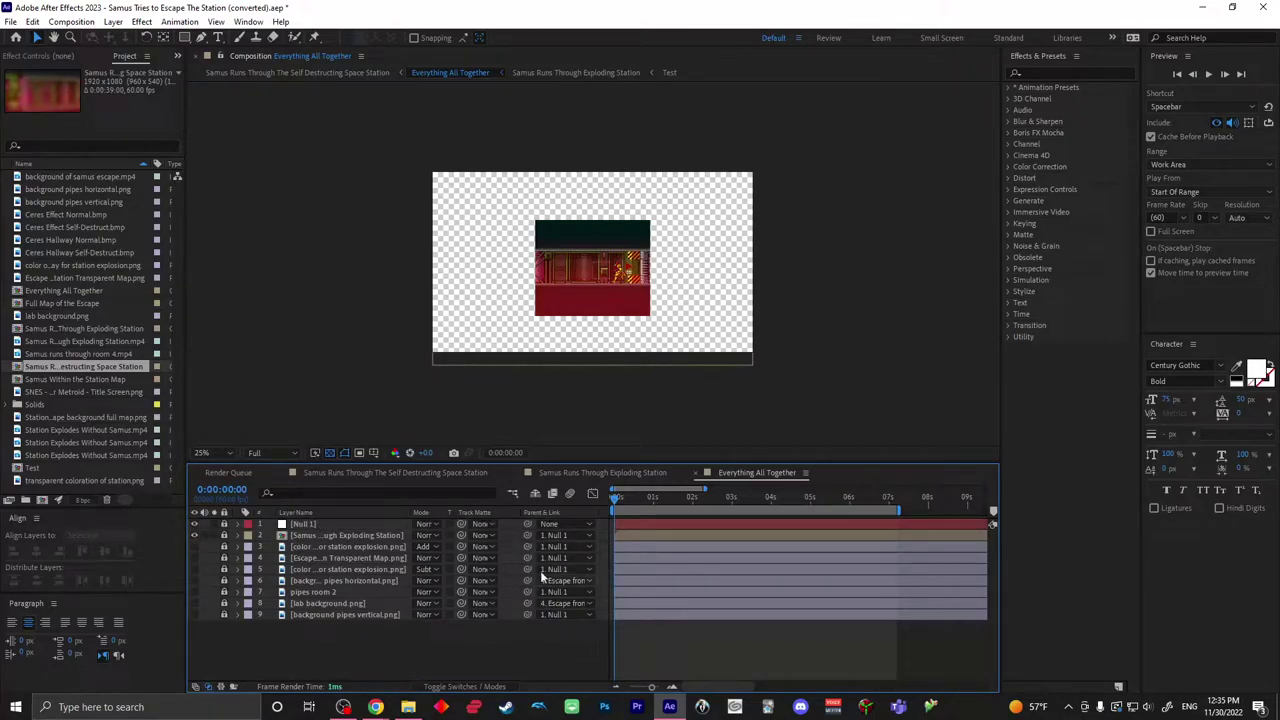
Step: Try shifting Null 1's horizontal position to move the parented layers, undo the move and collapse the null's properties
{"action": "left_click", "coordinate": [237, 524]}
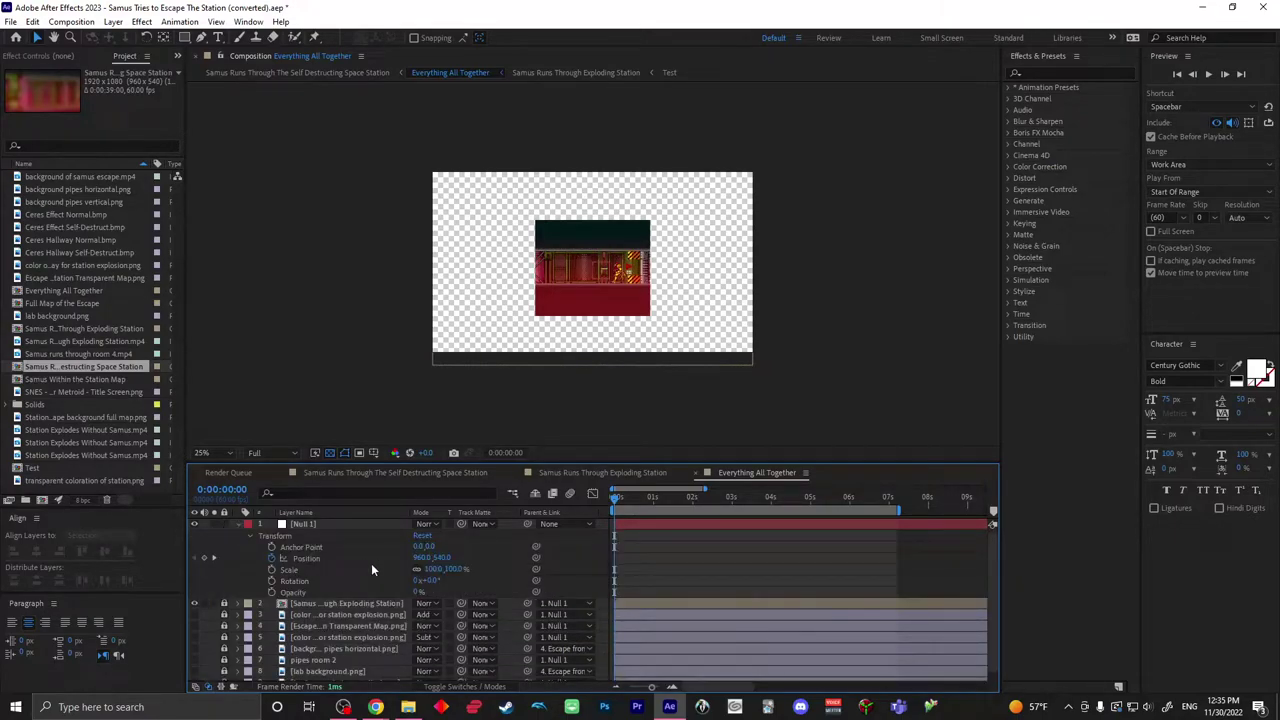
{"action": "left_click_drag", "start_coordinate": [418, 560], "coordinate": [321, 575]}
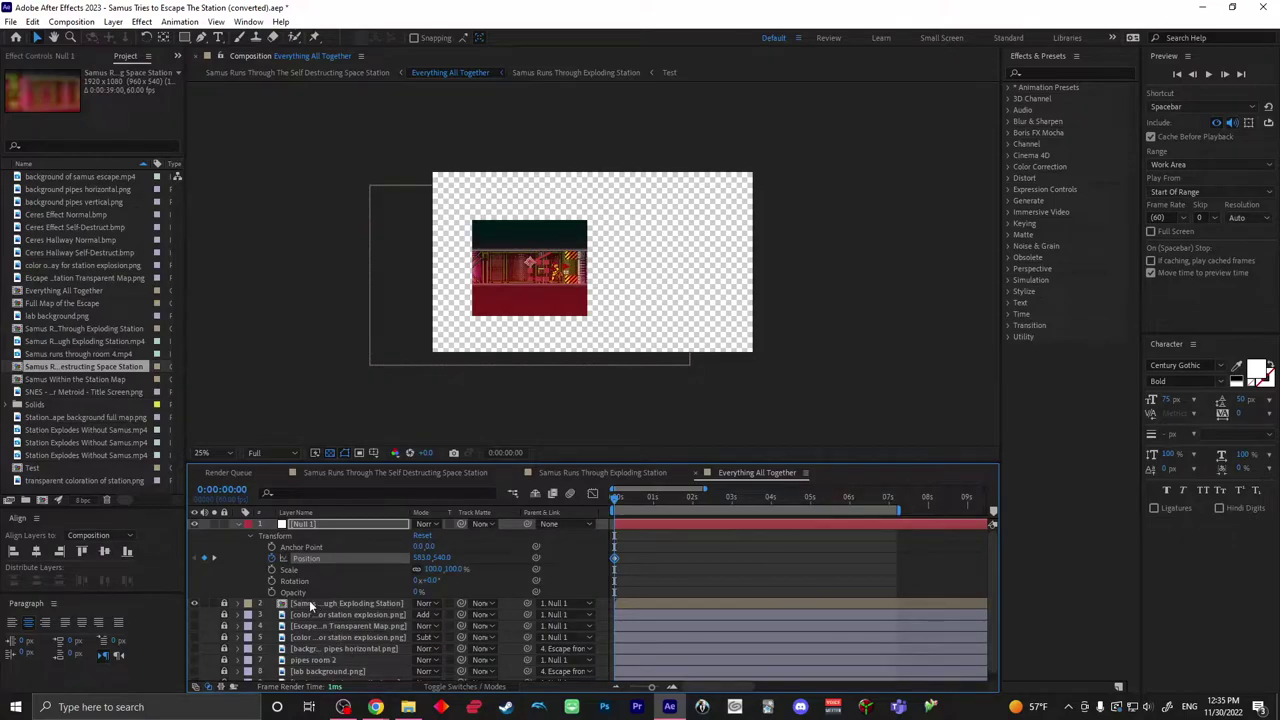
{"action": "key", "text": "ctrl+z"}
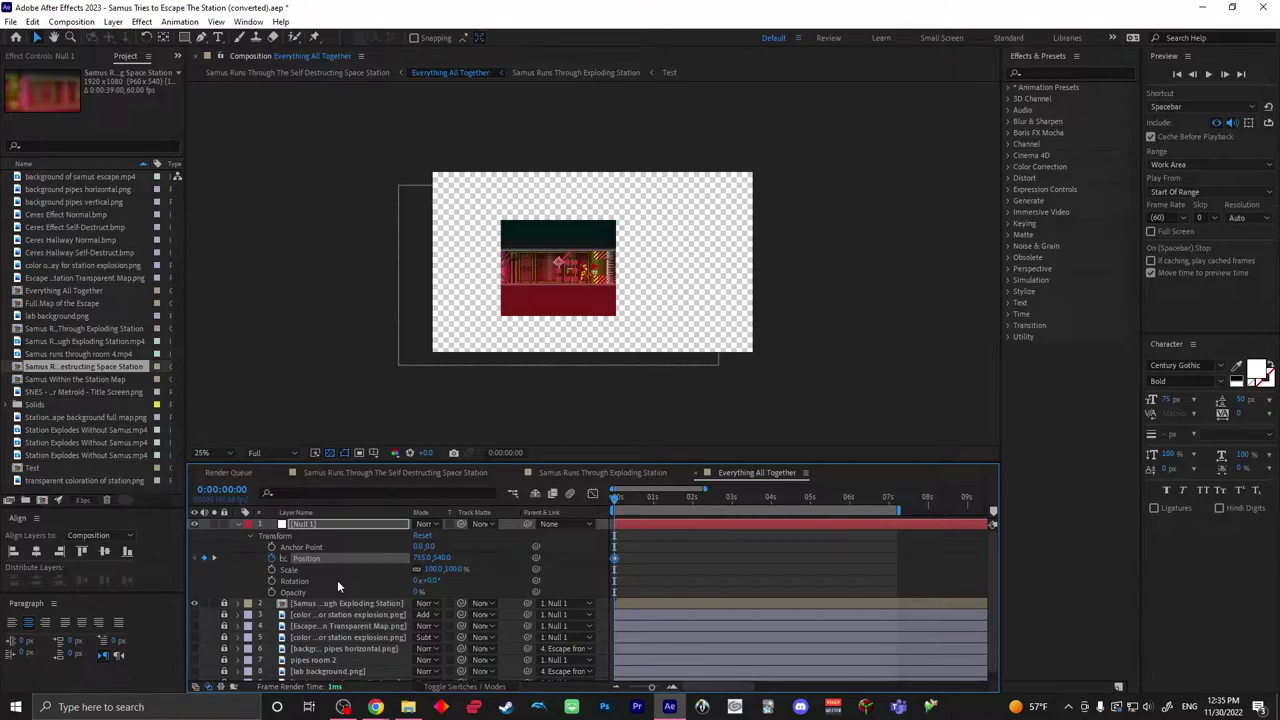
{"action": "key", "text": "ctrl+z"}
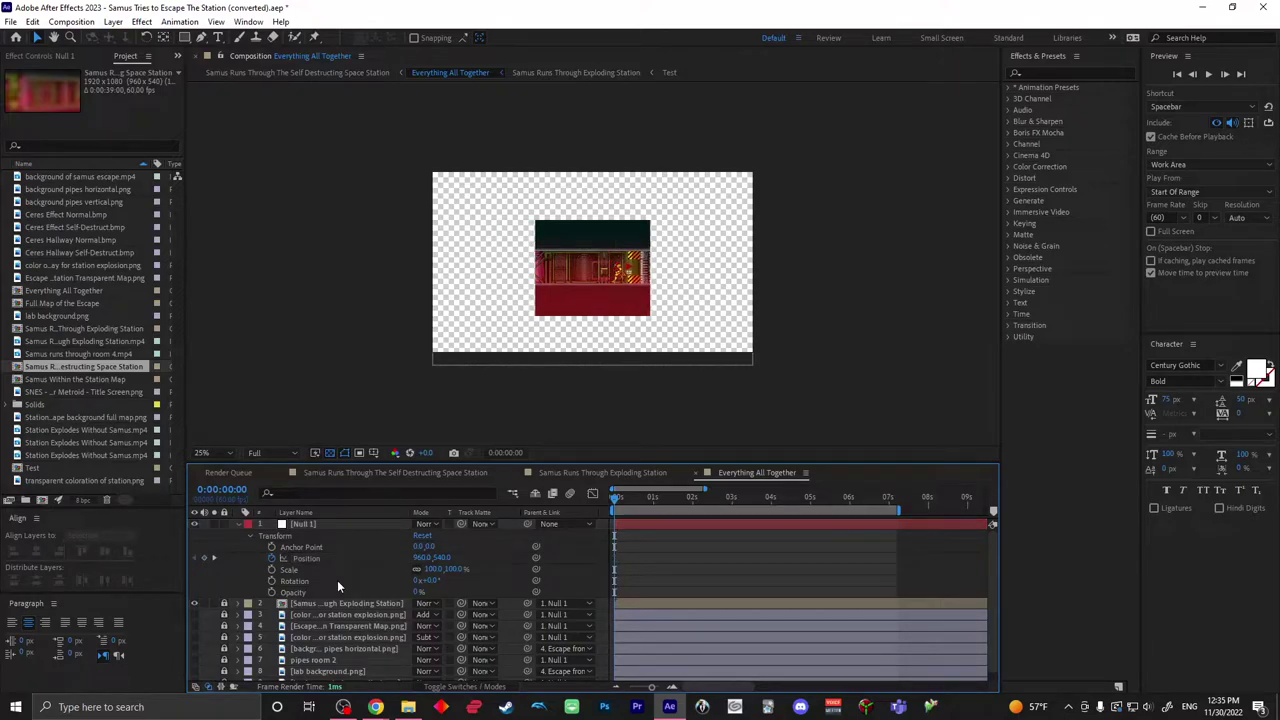
{"action": "left_click", "coordinate": [242, 527]}
{"action": "left_click", "coordinate": [237, 524]}
{"action": "key", "text": "F2"}
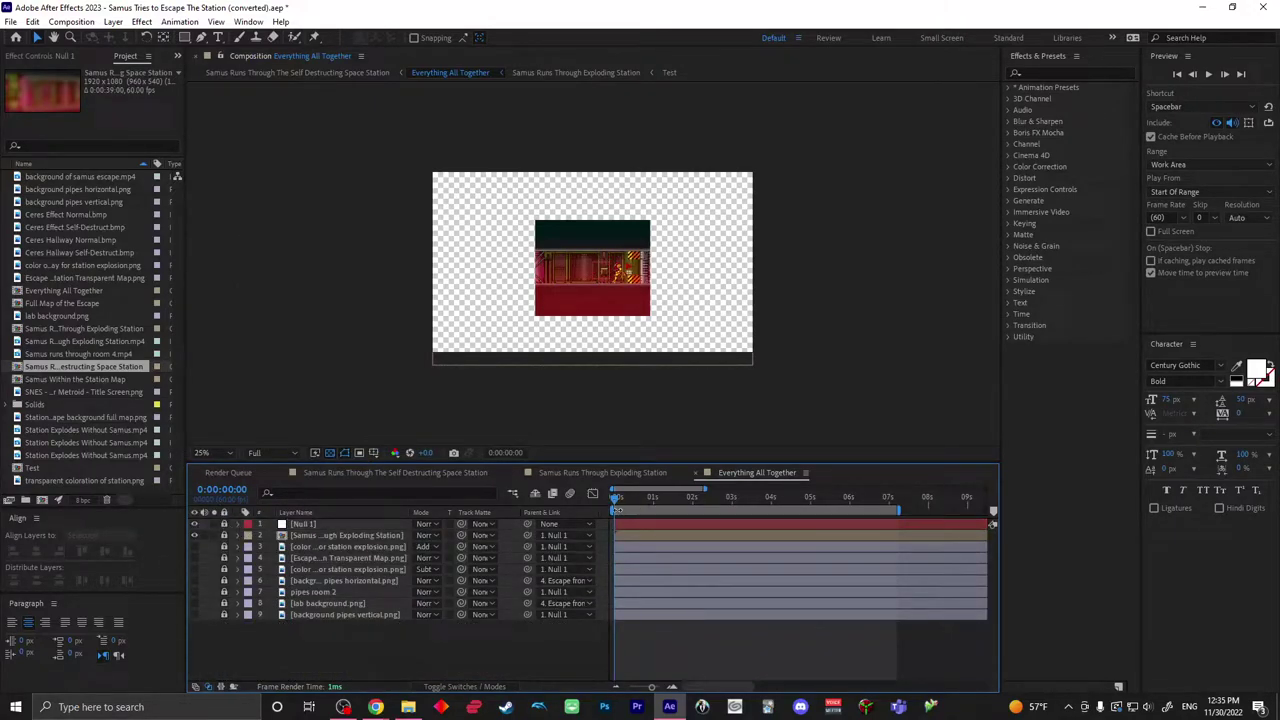
Step: Scrub the Everything All Together composition, fit its full duration in the timeline and return to frame zero
{"action": "left_click_drag", "start_coordinate": [615, 502], "coordinate": [753, 532]}
{"action": "left_click_drag", "start_coordinate": [652, 687], "coordinate": [629, 690]}
{"action": "left_click_drag", "start_coordinate": [723, 505], "coordinate": [565, 513]}
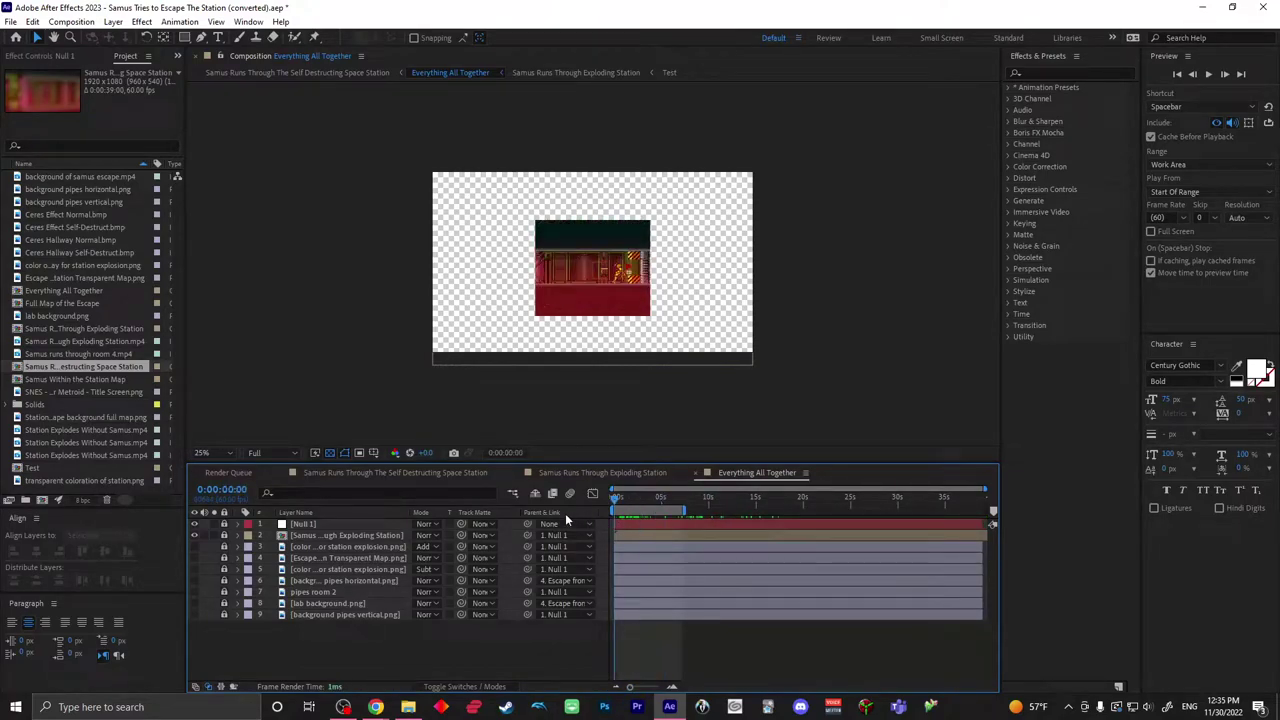
Step: Temporarily show the vertical background pipes and the additive station explosion color overlay, hiding each again
{"action": "left_click", "coordinate": [195, 614]}
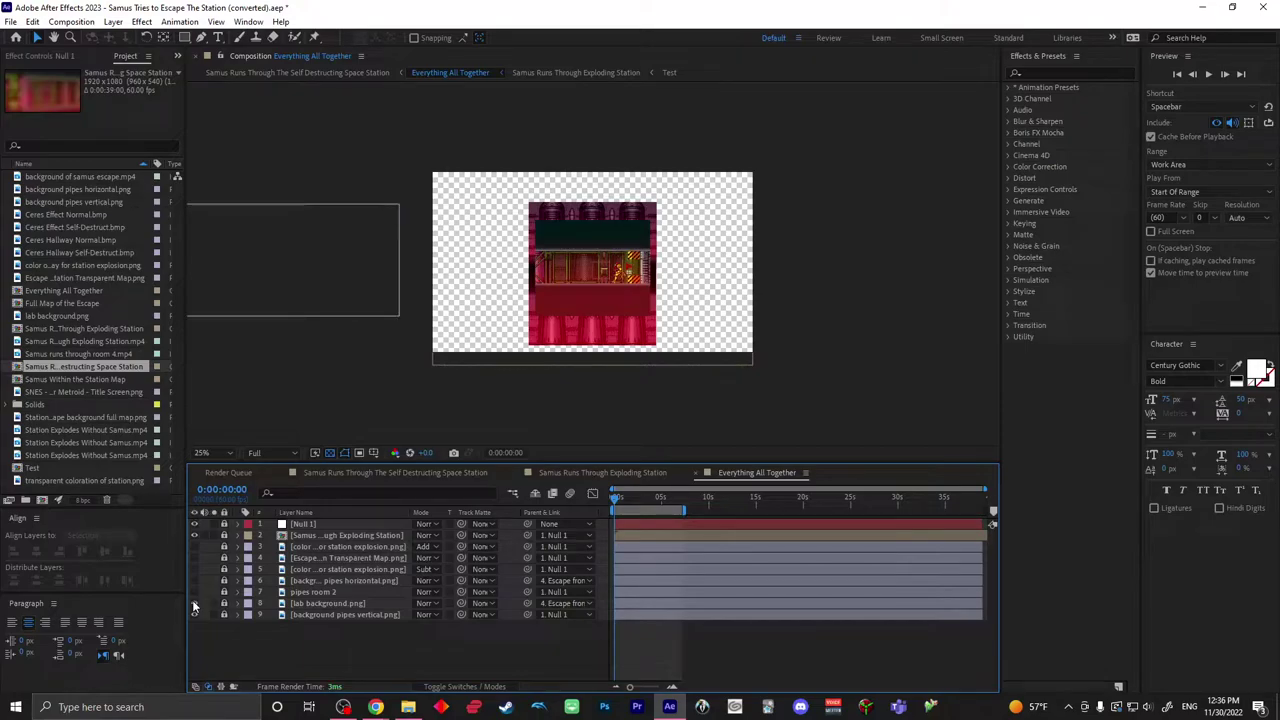
{"action": "left_click", "coordinate": [195, 614]}
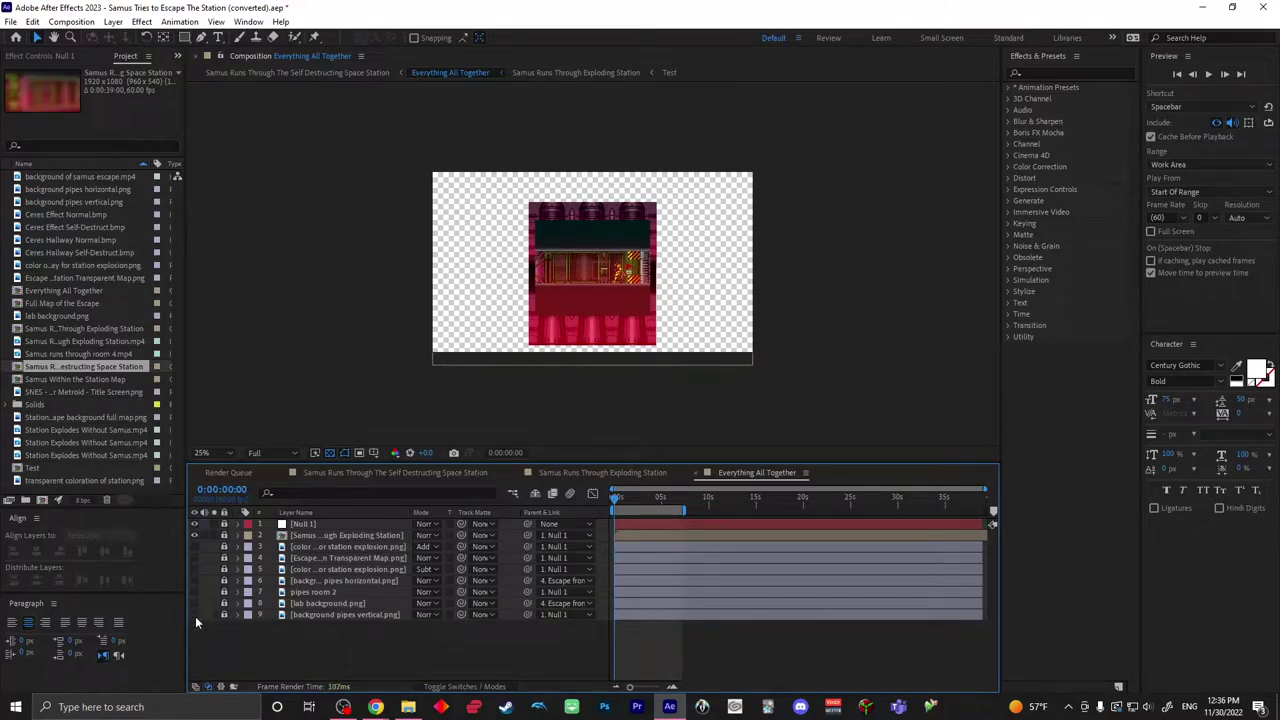
{"action": "left_click", "coordinate": [195, 546]}
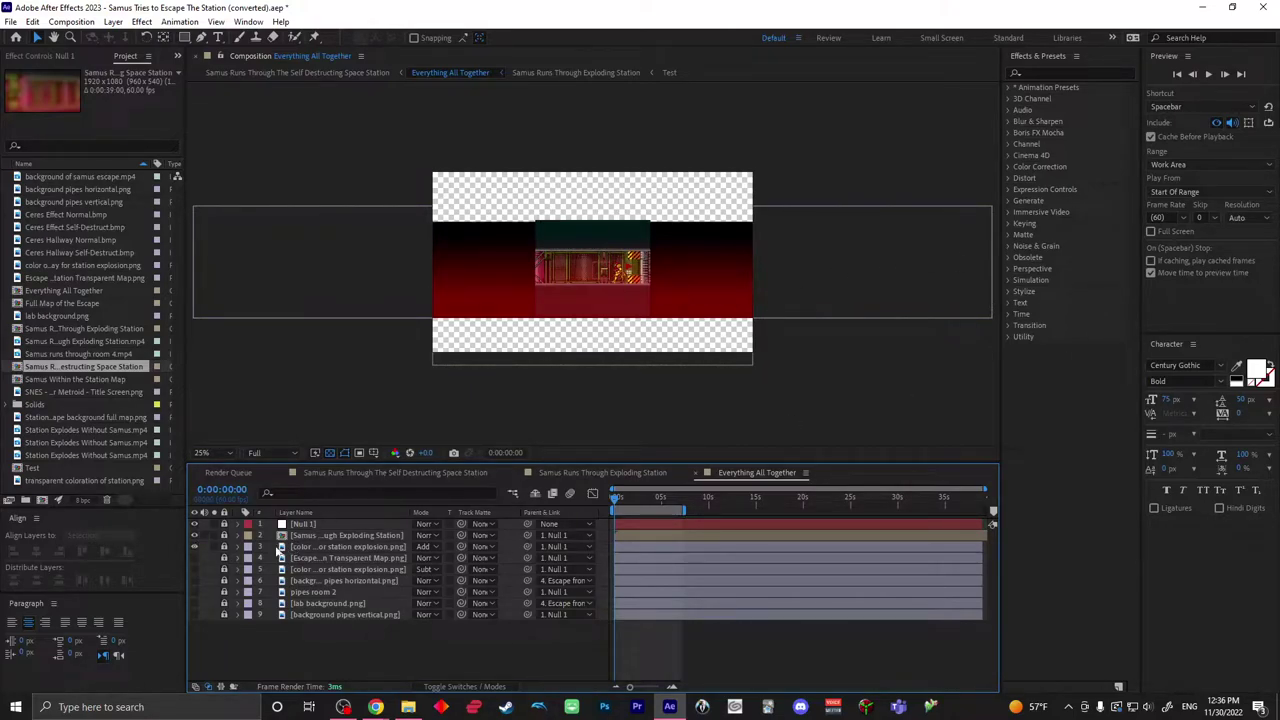
{"action": "left_click", "coordinate": [196, 547]}
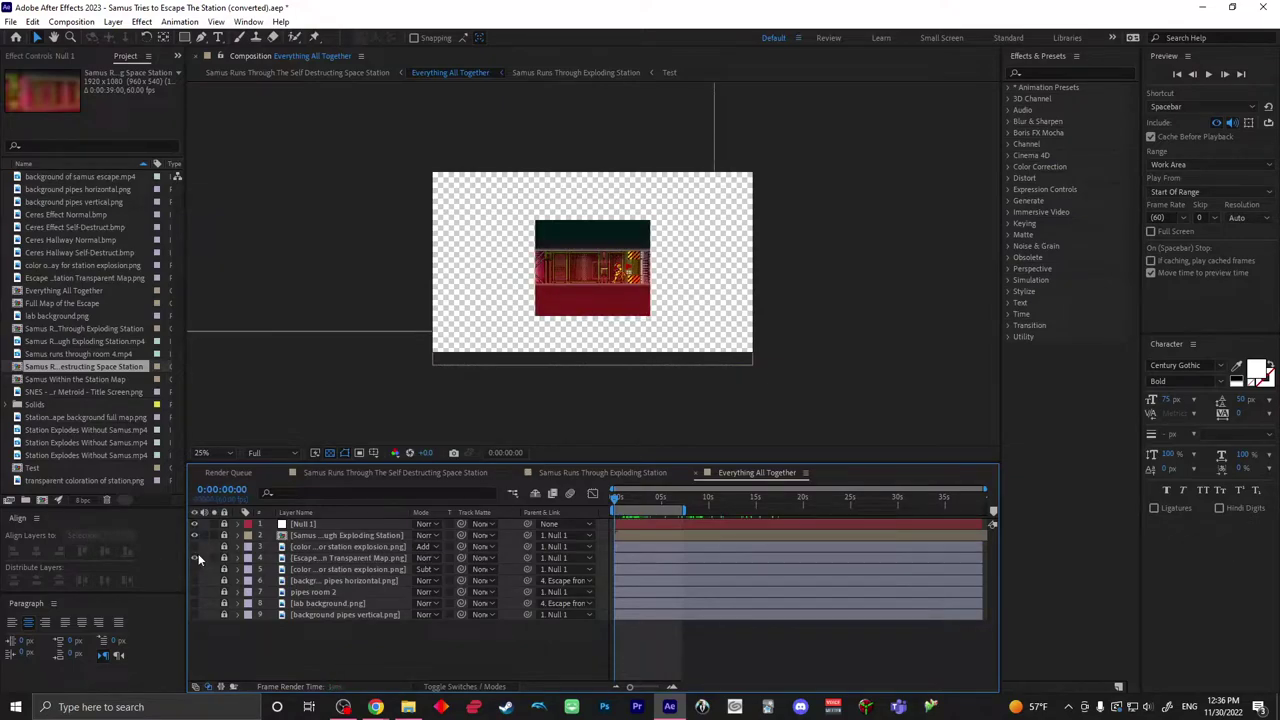
Step: Make the transparent escape map on layer 4 visible and examine how it lines up with the gameplay footage
{"action": "double_click", "coordinate": [196, 558]}
{"action": "left_click", "coordinate": [196, 558]}
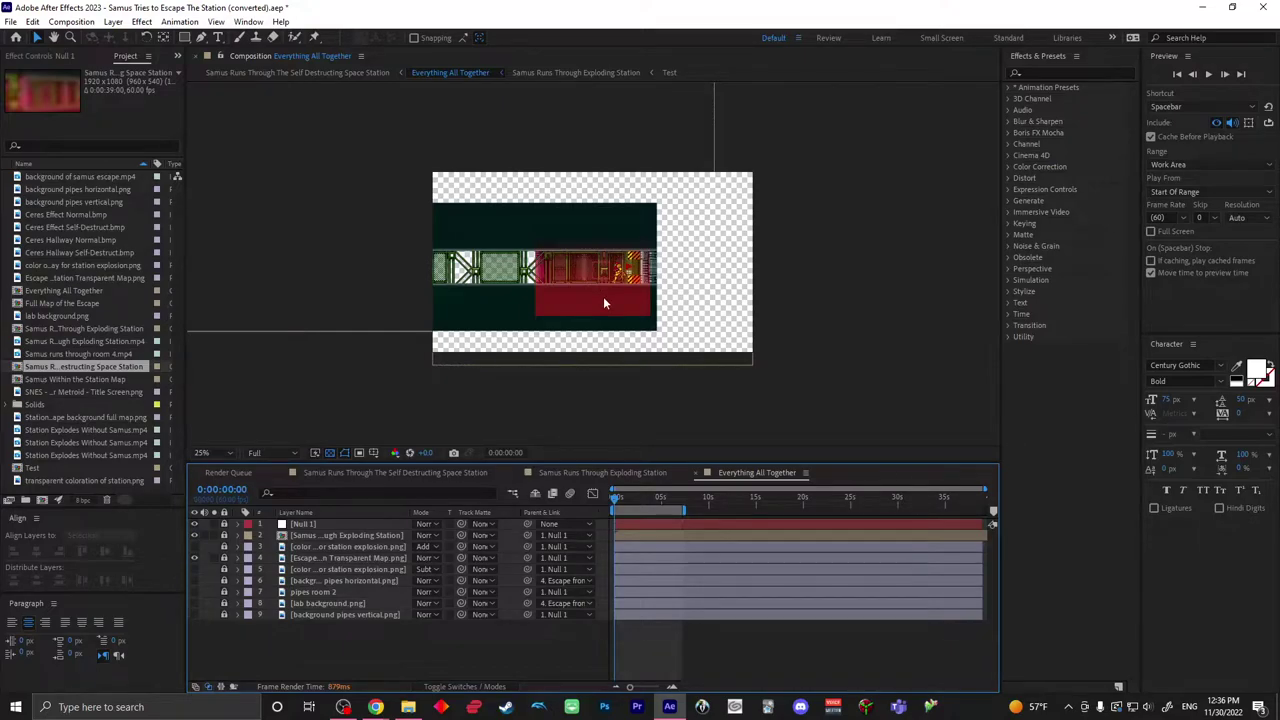
{"action": "scroll", "coordinate": [603, 296], "scroll_direction": "up", "scroll_amount": 2}
{"action": "scroll", "coordinate": [578, 310], "scroll_direction": "up", "scroll_amount": 1}
{"action": "scroll", "coordinate": [579, 315], "scroll_direction": "down", "scroll_amount": 1}
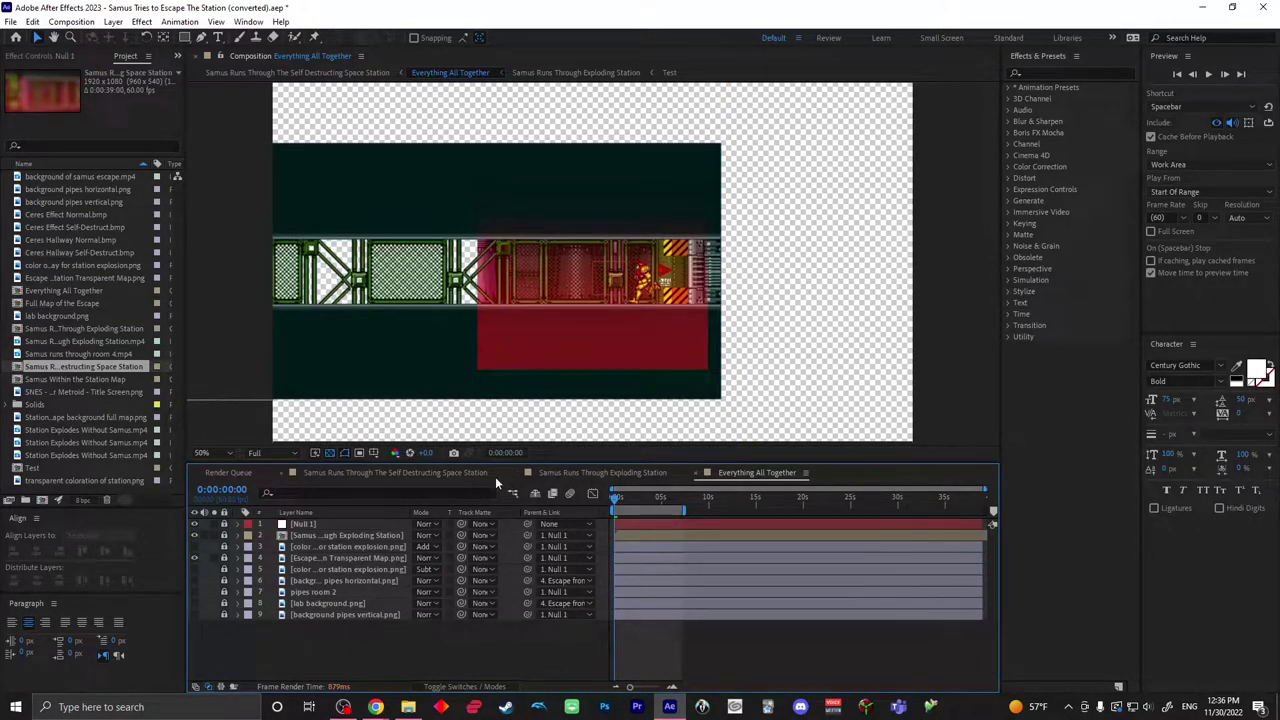
Step: Scrub the first three seconds of the Self Destructing Space Station composition with the map shown, and return to Everything All Together
{"action": "left_click", "coordinate": [437, 472]}
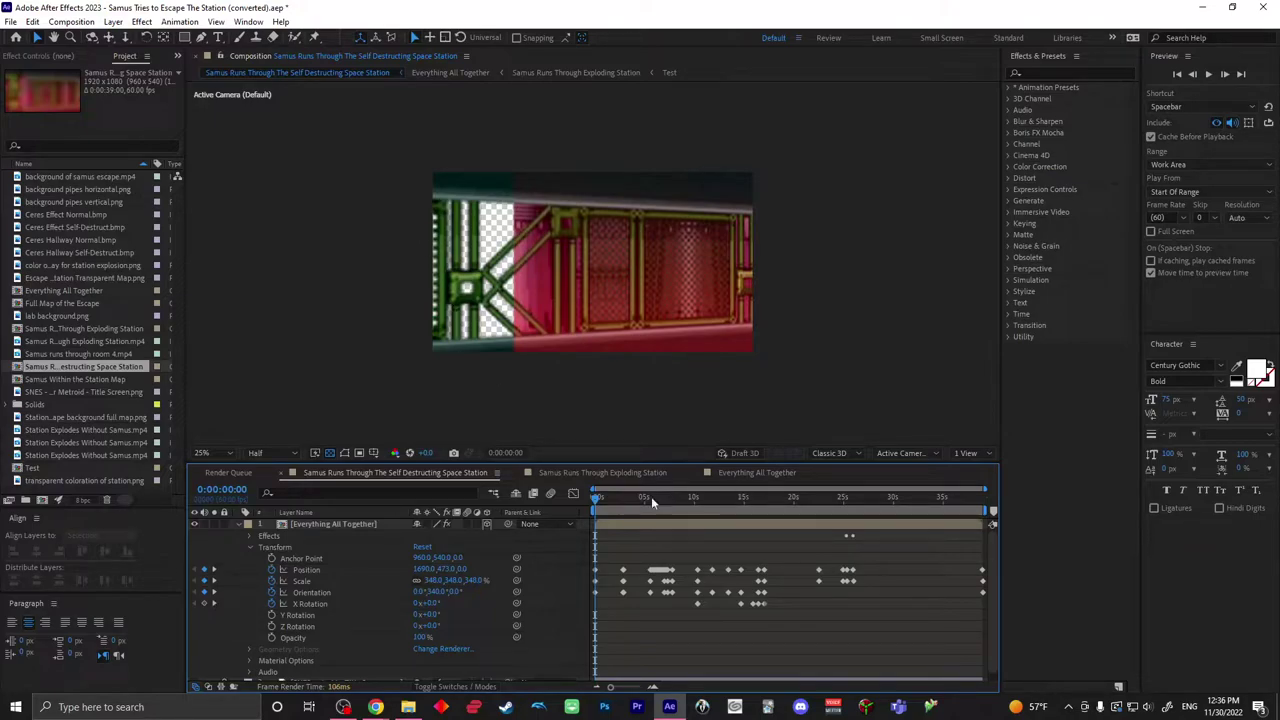
{"action": "mouse_move", "coordinate": [598, 507]}
{"action": "left_mouse_down"}
{"action": "mouse_move", "coordinate": [630, 507]}
{"action": "mouse_move", "coordinate": [618, 507]}
{"action": "left_mouse_up"}
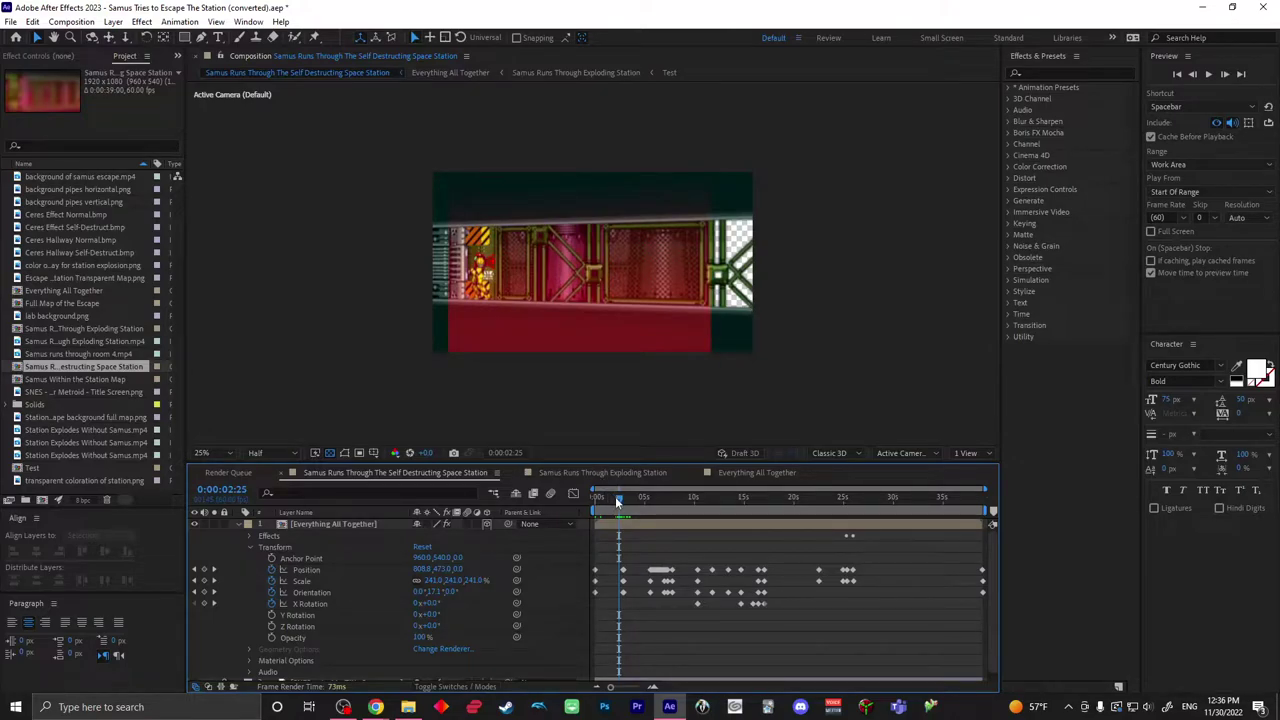
{"action": "left_click_drag", "start_coordinate": [619, 505], "coordinate": [560, 505]}
{"action": "left_click", "coordinate": [590, 473]}
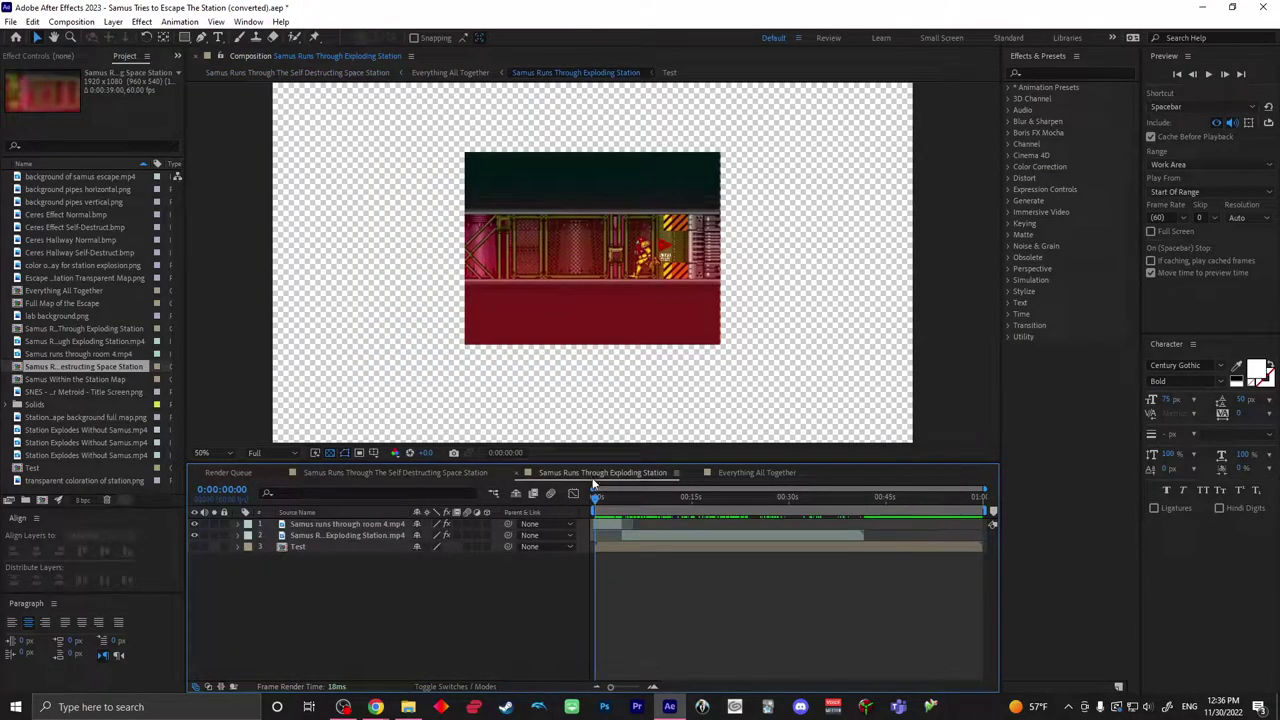
{"action": "left_click", "coordinate": [726, 473]}
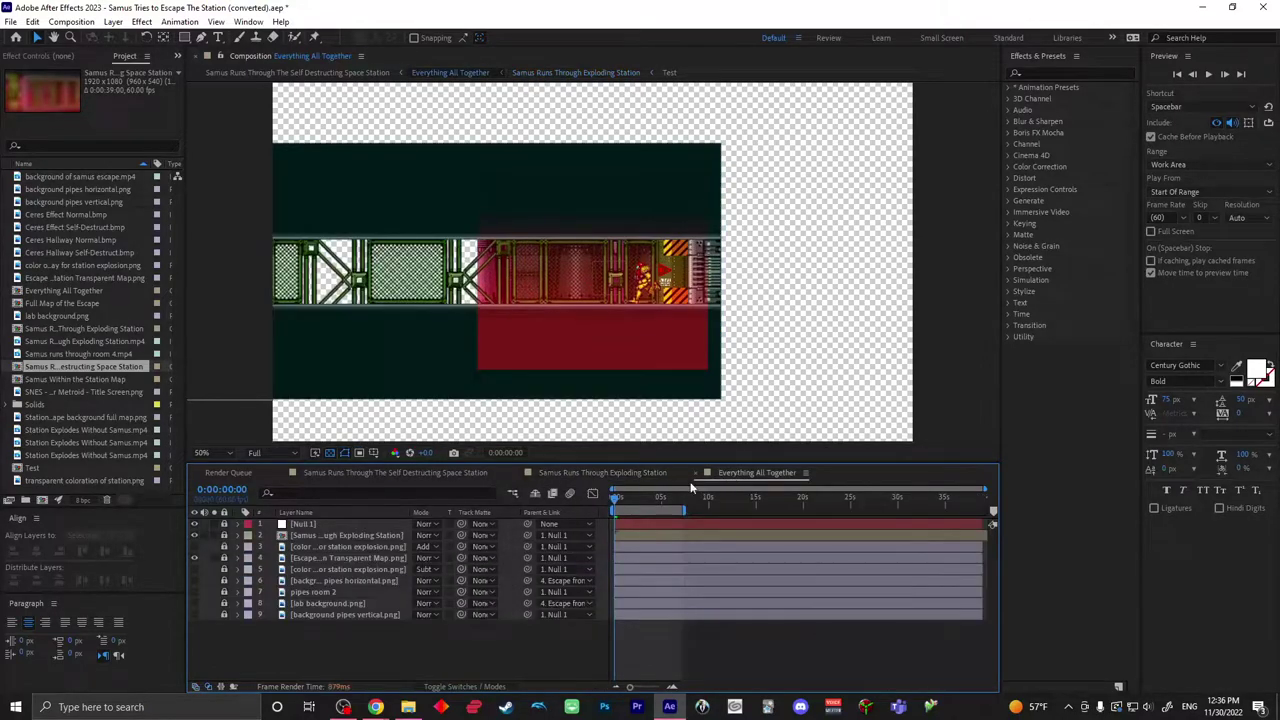
Step: Move Everything All Together to second place among the open compositions and make its additive station explosion color overlay on layer 3 visible
{"action": "left_click_drag", "start_coordinate": [686, 474], "coordinate": [567, 472]}
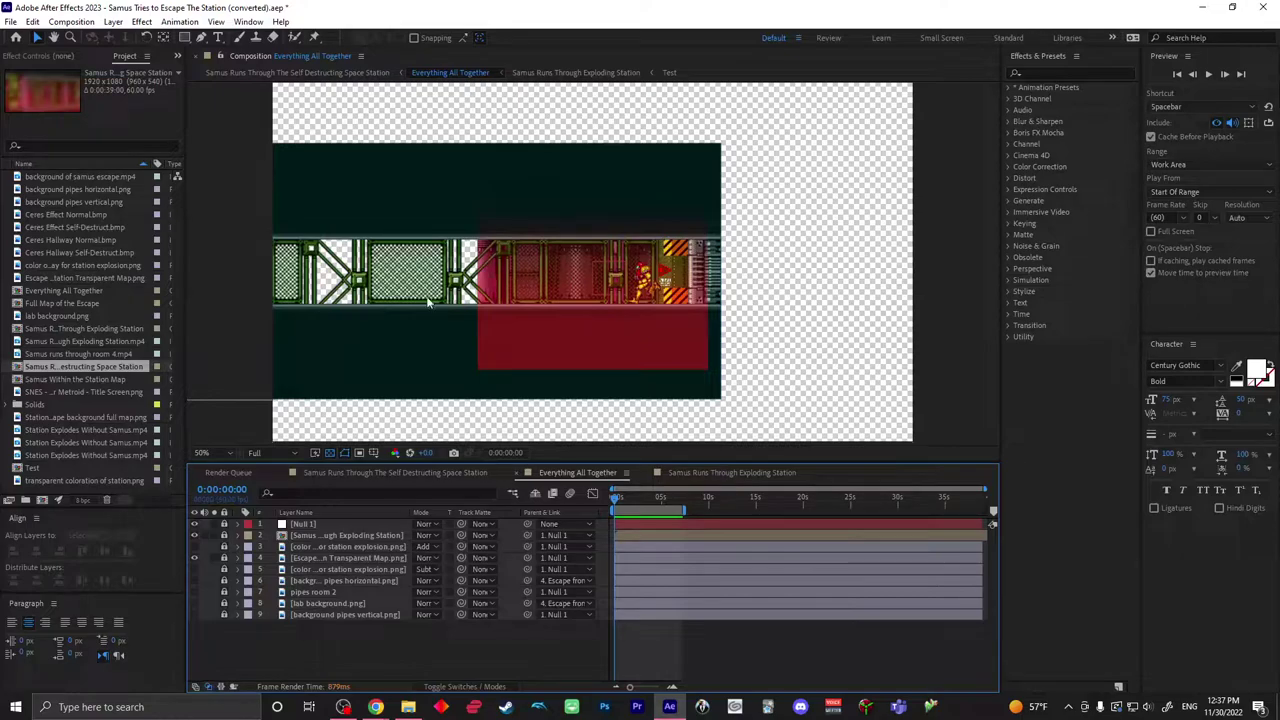
{"action": "left_click", "coordinate": [193, 546]}
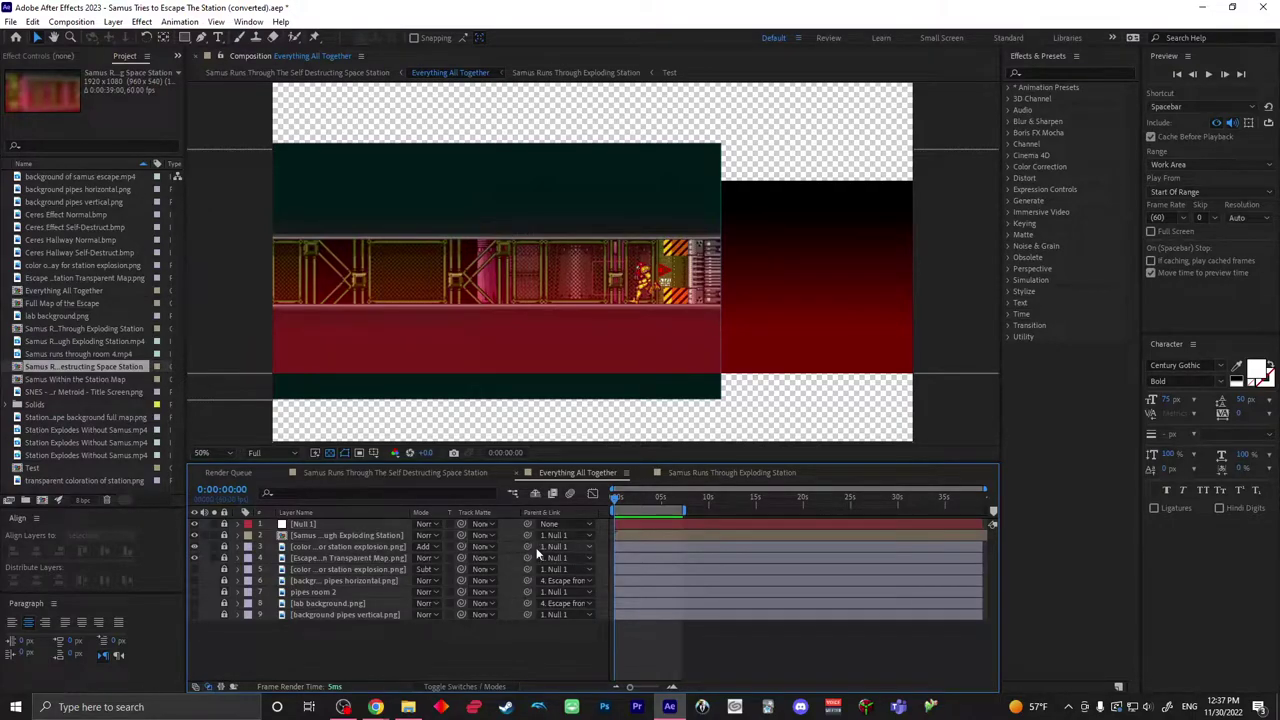
Step: Check the additive overlay at the start of the Self Destructing Space Station composition and return to Everything All Together
{"action": "left_click", "coordinate": [402, 472]}
{"action": "left_click_drag", "start_coordinate": [597, 497], "coordinate": [564, 502]}
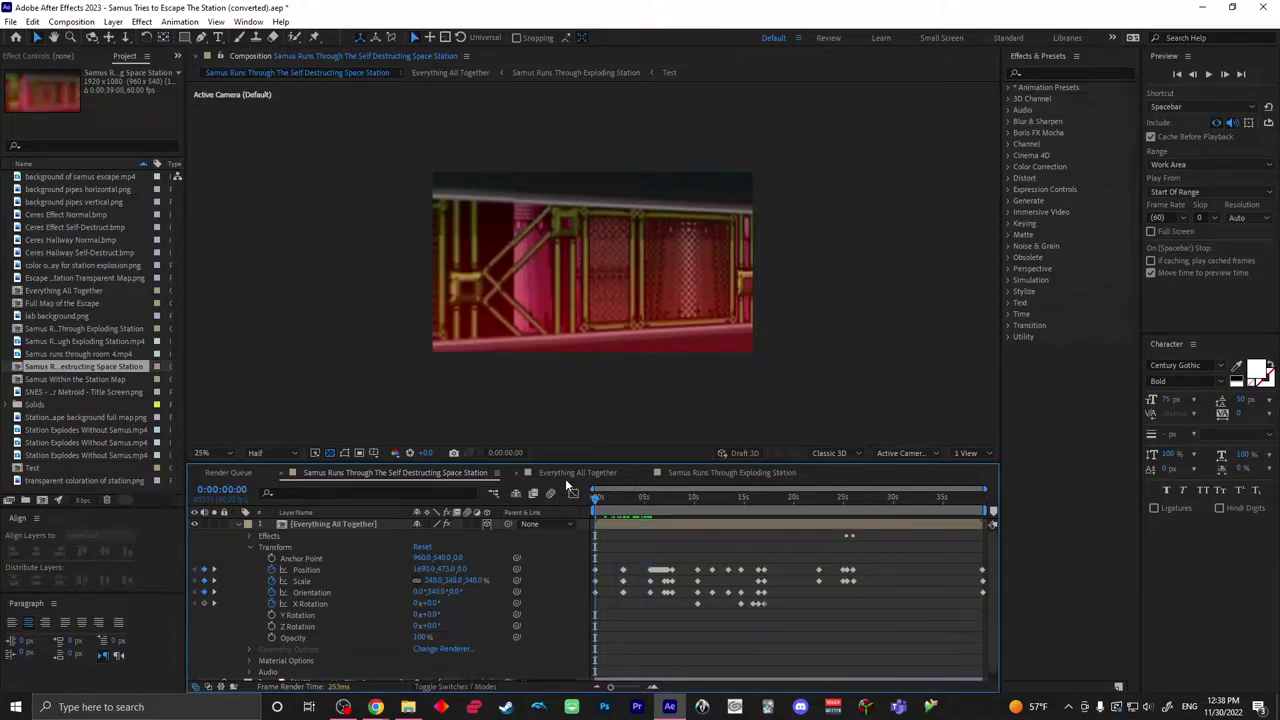
{"action": "left_click", "coordinate": [583, 473]}
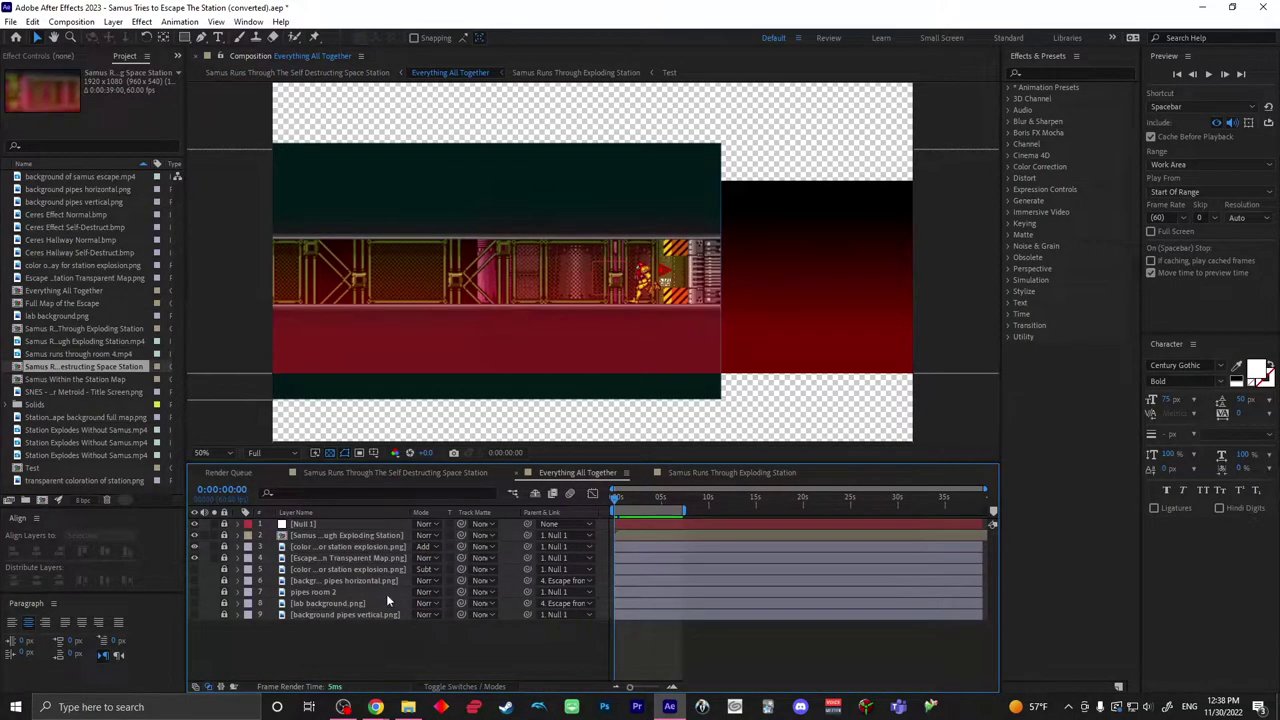
Step: Toggle the subtractive station explosion color overlay on layer 5 for comparison, leave it visible and expand its transform properties
{"action": "left_click", "coordinate": [194, 569]}
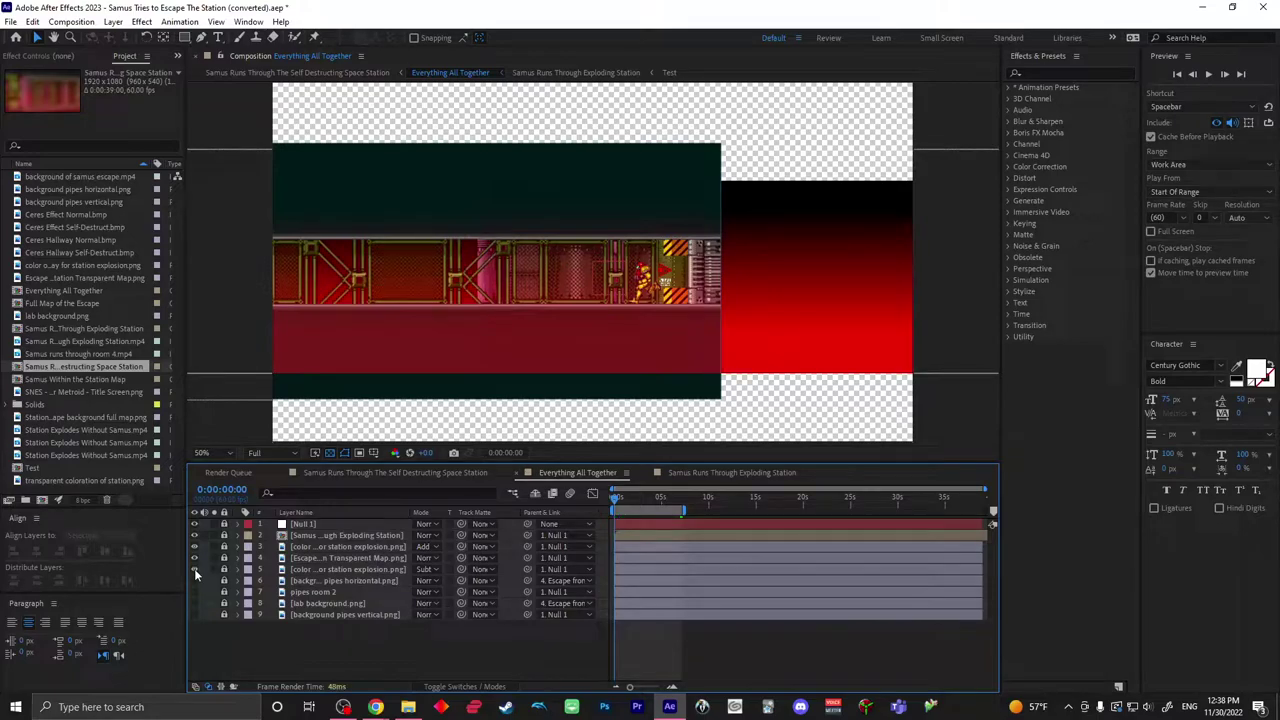
{"action": "left_click", "coordinate": [194, 569]}
{"action": "left_click", "coordinate": [194, 569]}
{"action": "left_click", "coordinate": [194, 569]}
{"action": "left_click", "coordinate": [194, 569]}
{"action": "left_click", "coordinate": [237, 569]}
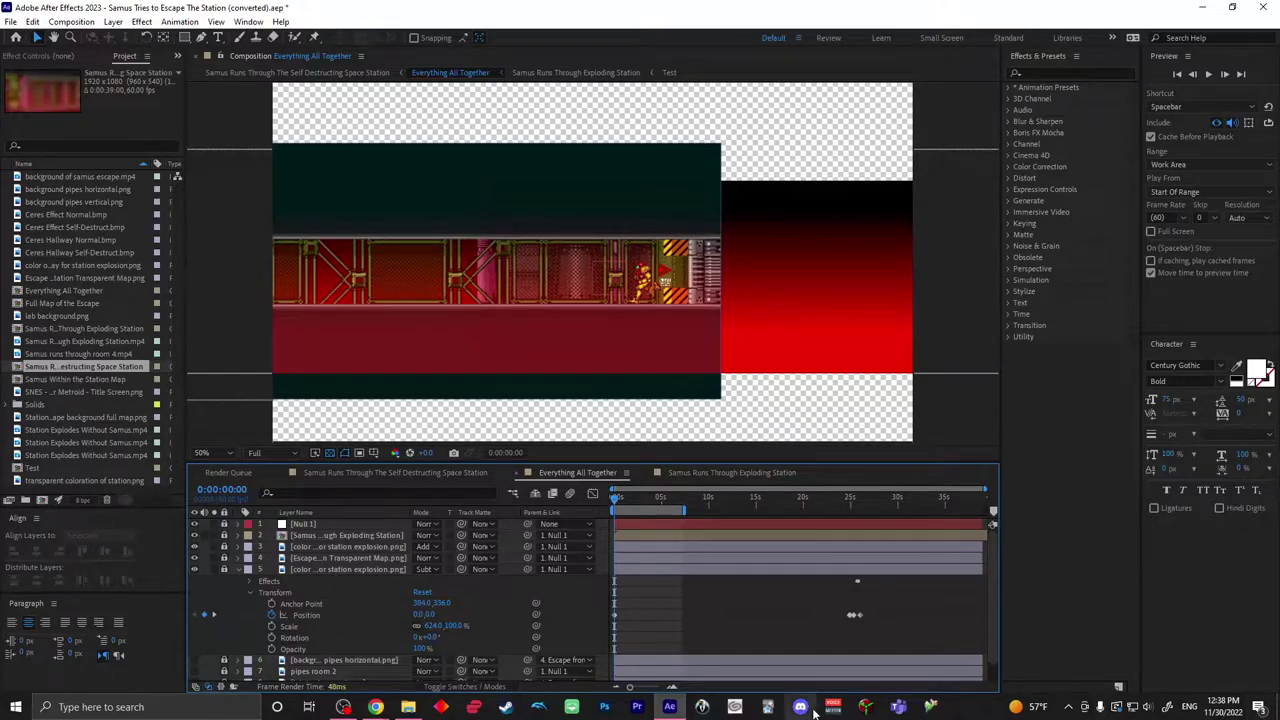
Step: Make the horizontal background pipes visible and compare them with the layer 3 and layer 5 color overlays off and on, leaving both overlays visible
{"action": "left_click", "coordinate": [195, 569]}
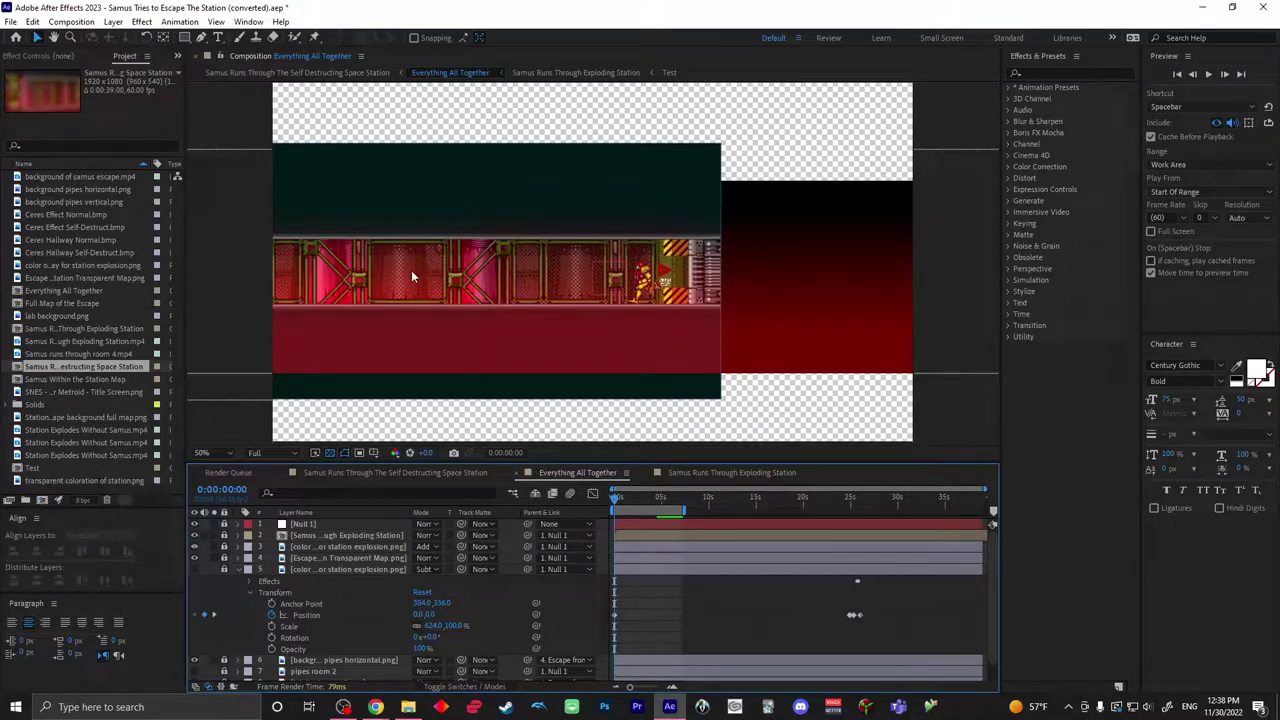
{"action": "left_click", "coordinate": [195, 547]}
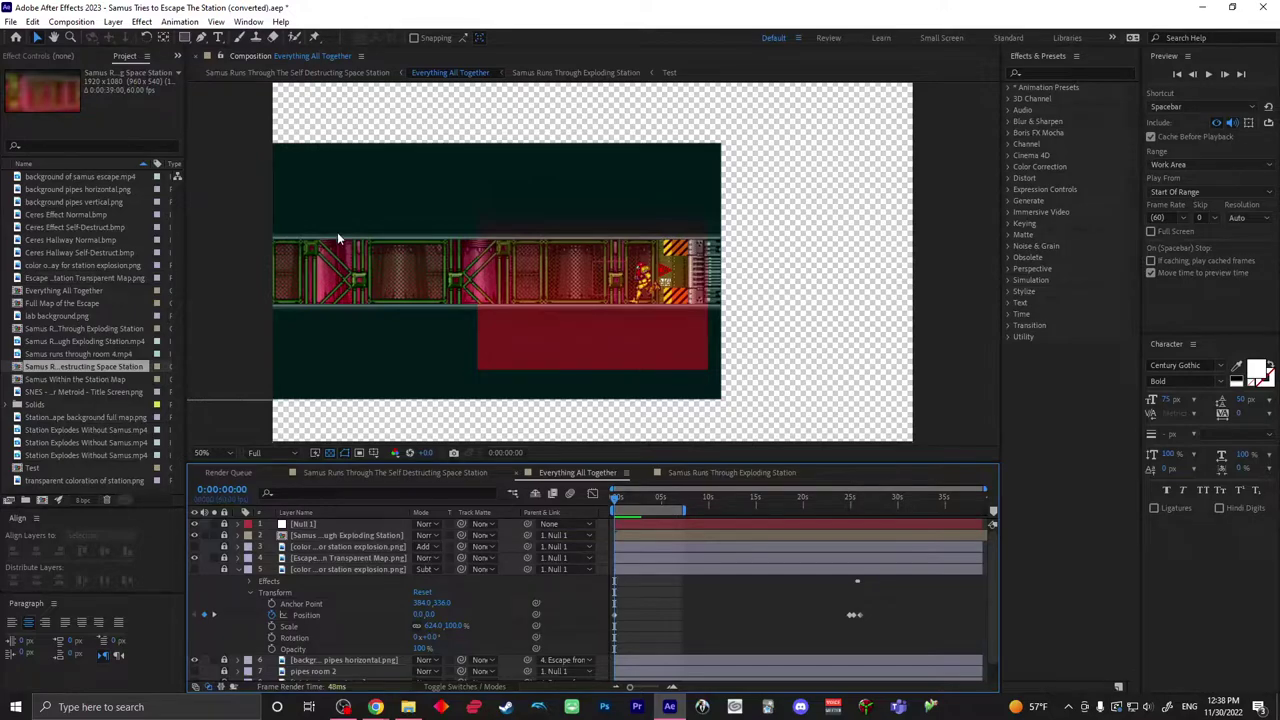
{"action": "left_click", "coordinate": [194, 547]}
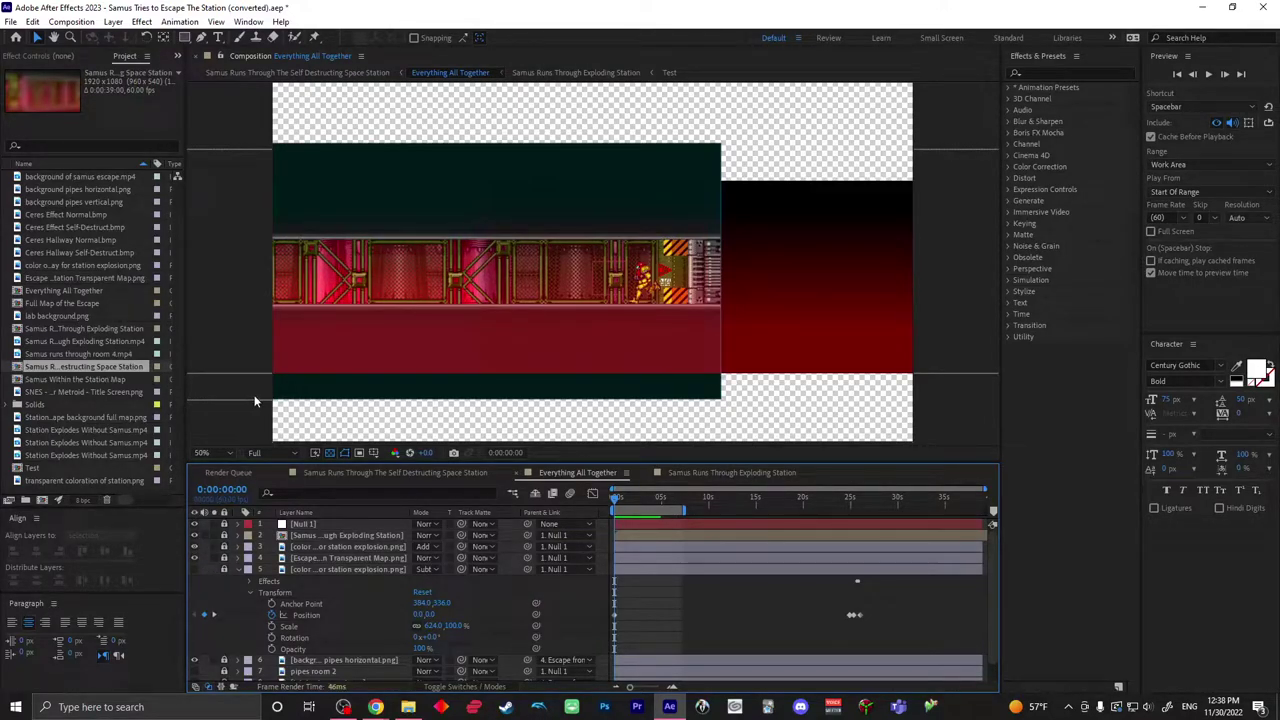
{"action": "left_click", "coordinate": [194, 569]}
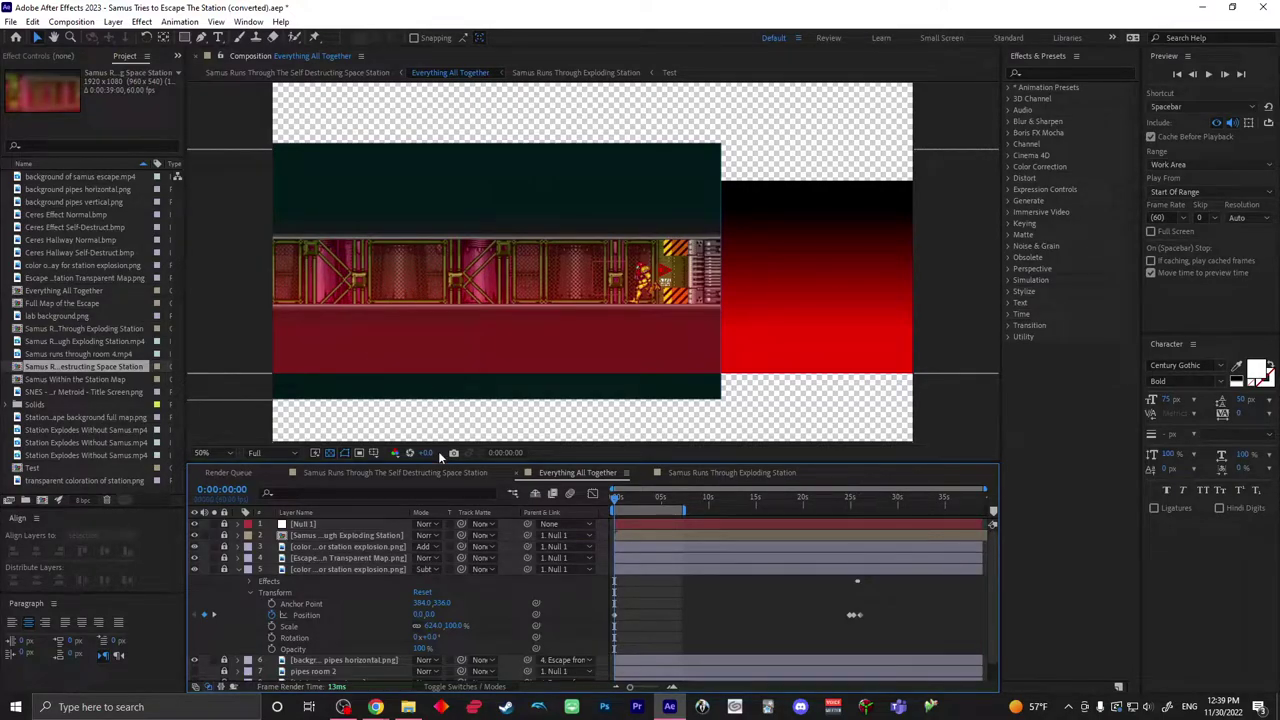
Step: Check the opening of the Self Destructing Space Station composition with the horizontal pipes shown, and return to Everything All Together
{"action": "left_click", "coordinate": [433, 470]}
{"action": "mouse_move", "coordinate": [597, 499]}
{"action": "left_mouse_down"}
{"action": "mouse_move", "coordinate": [626, 500]}
{"action": "mouse_move", "coordinate": [594, 503]}
{"action": "left_mouse_up"}
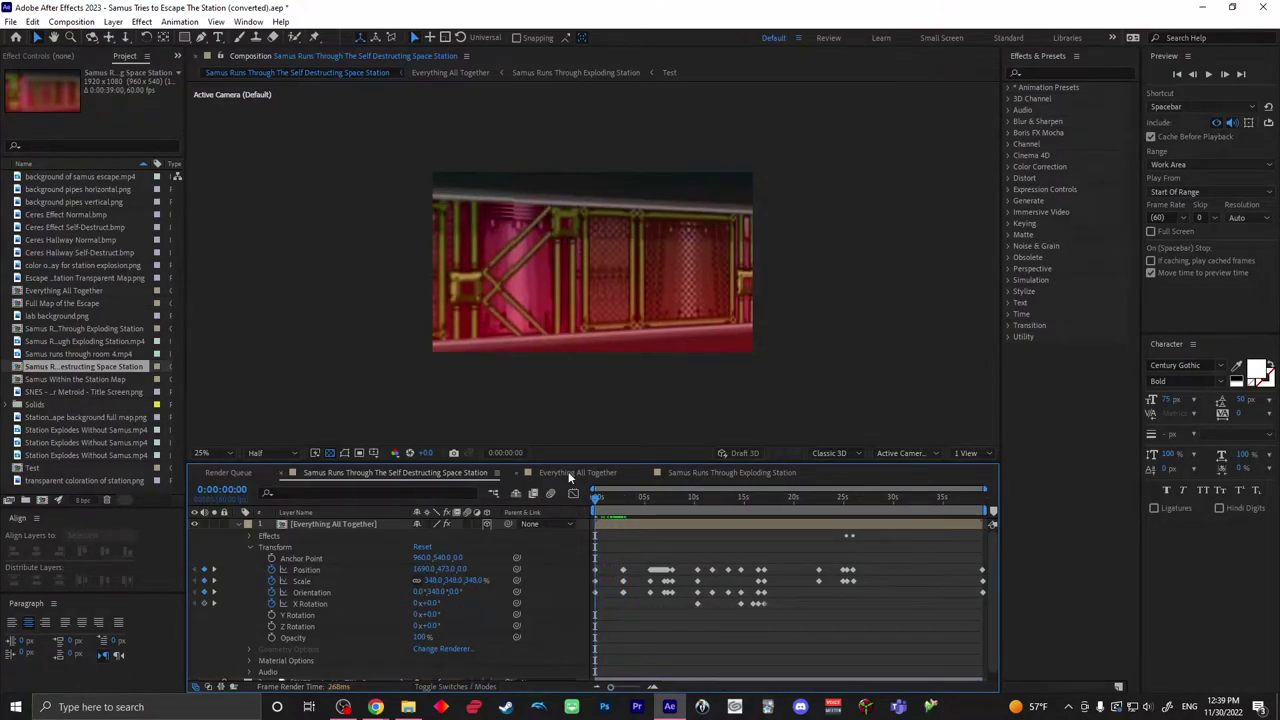
{"action": "left_click", "coordinate": [572, 474]}
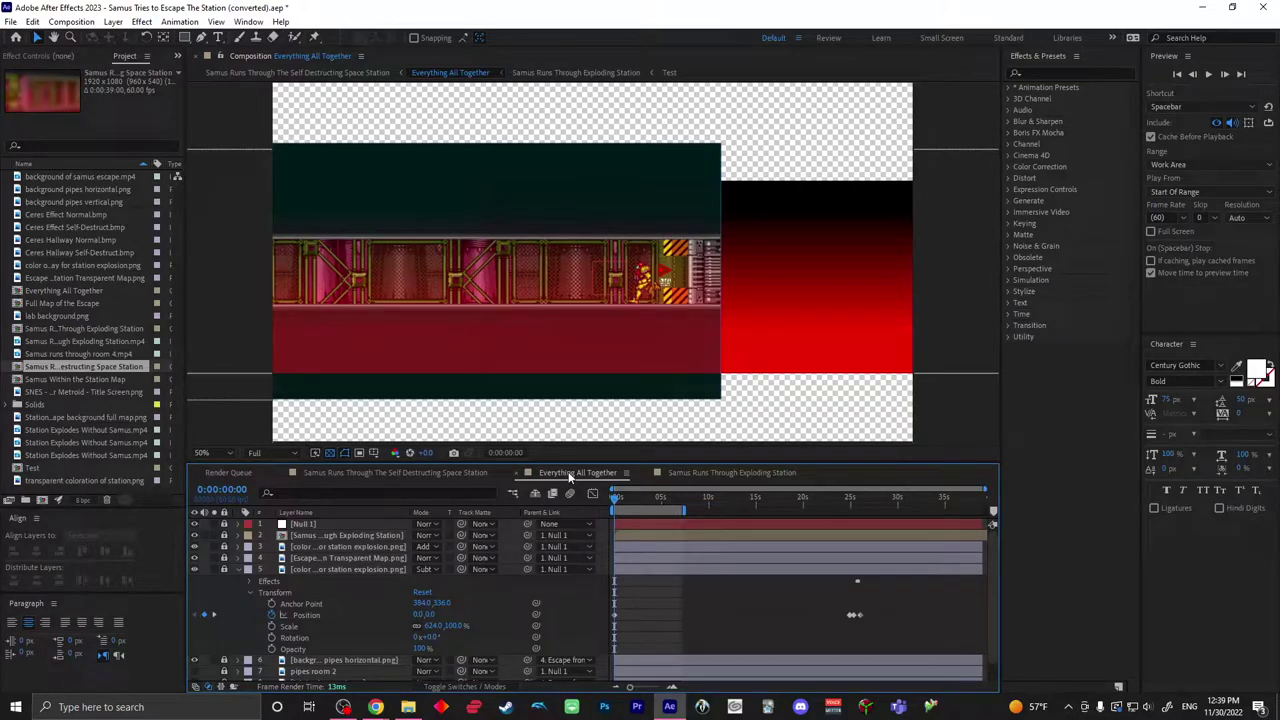
Step: Make the pipes room 2 layer visible and compare with the Self Destructing Space Station composition before returning to Everything All Together
{"action": "scroll", "coordinate": [339, 603], "scroll_direction": "down", "scroll_amount": 1}
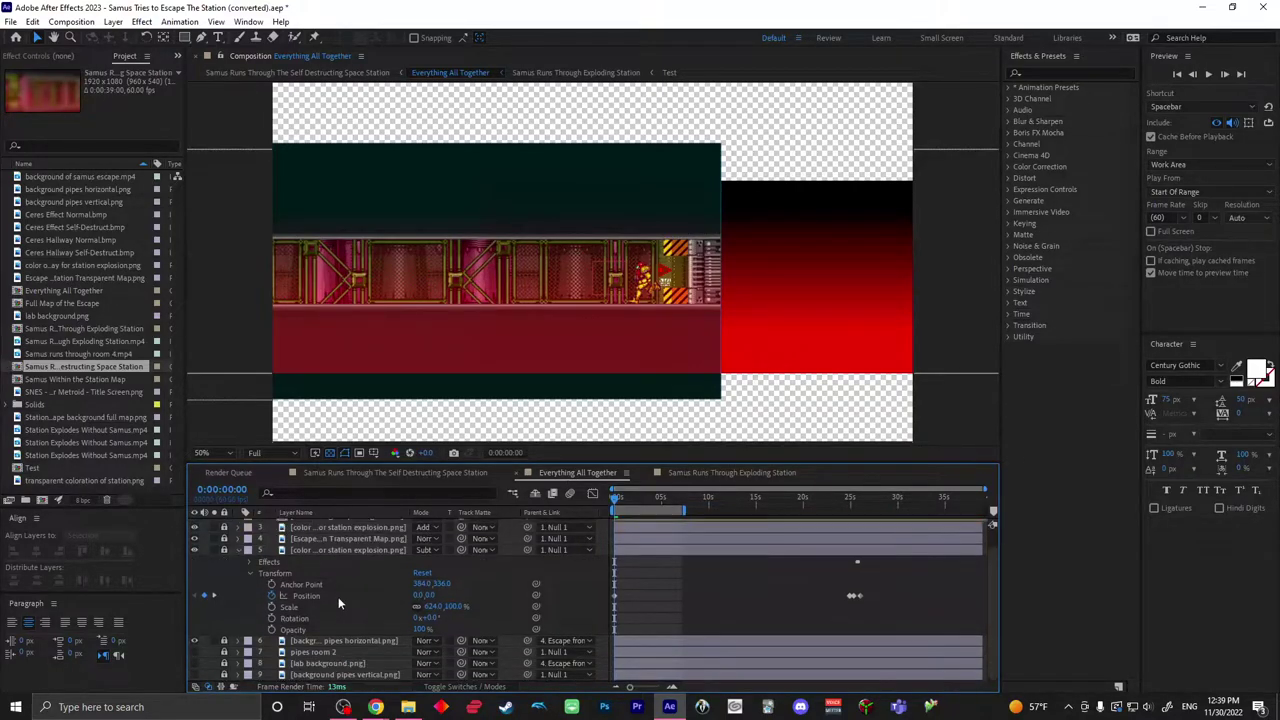
{"action": "left_click", "coordinate": [195, 652]}
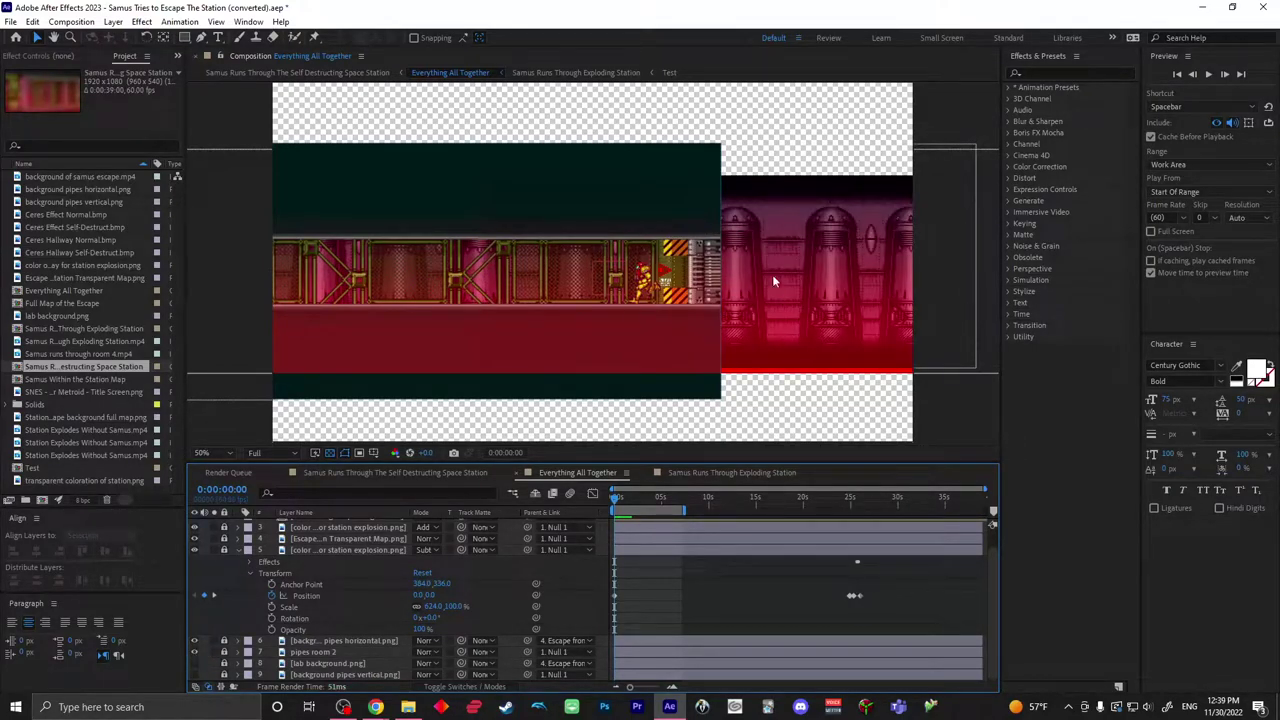
{"action": "left_click", "coordinate": [424, 476]}
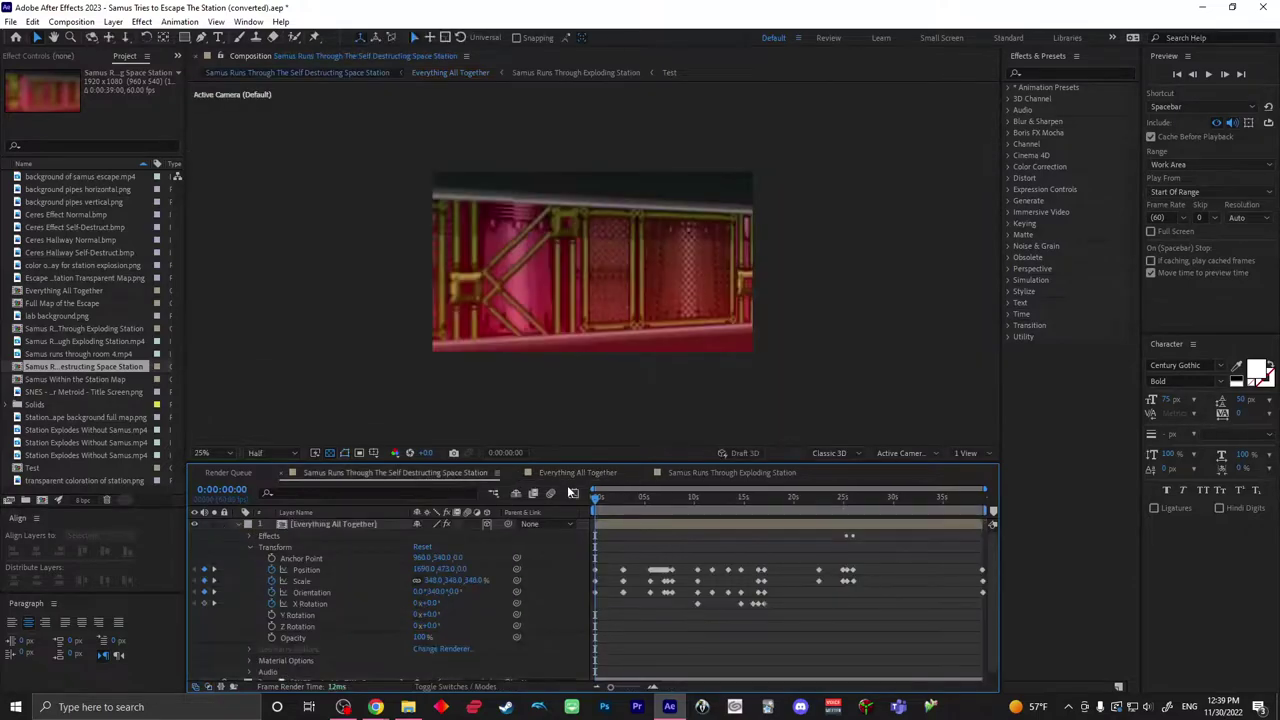
{"action": "left_click_drag", "start_coordinate": [593, 501], "coordinate": [567, 492]}
{"action": "left_click", "coordinate": [580, 472]}
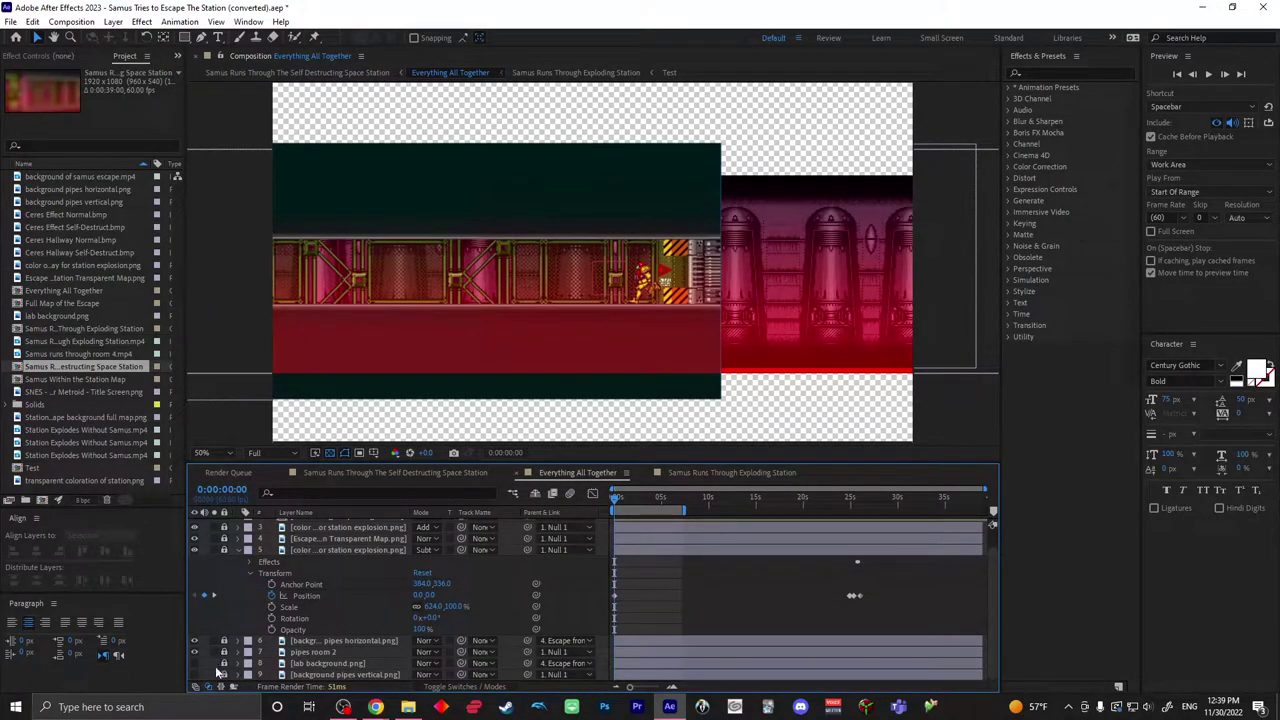
Step: Make the lab background visible and scrub Everything All Together from the start to 0:00:07:16 at 25% magnification
{"action": "key", "text": "comma"}
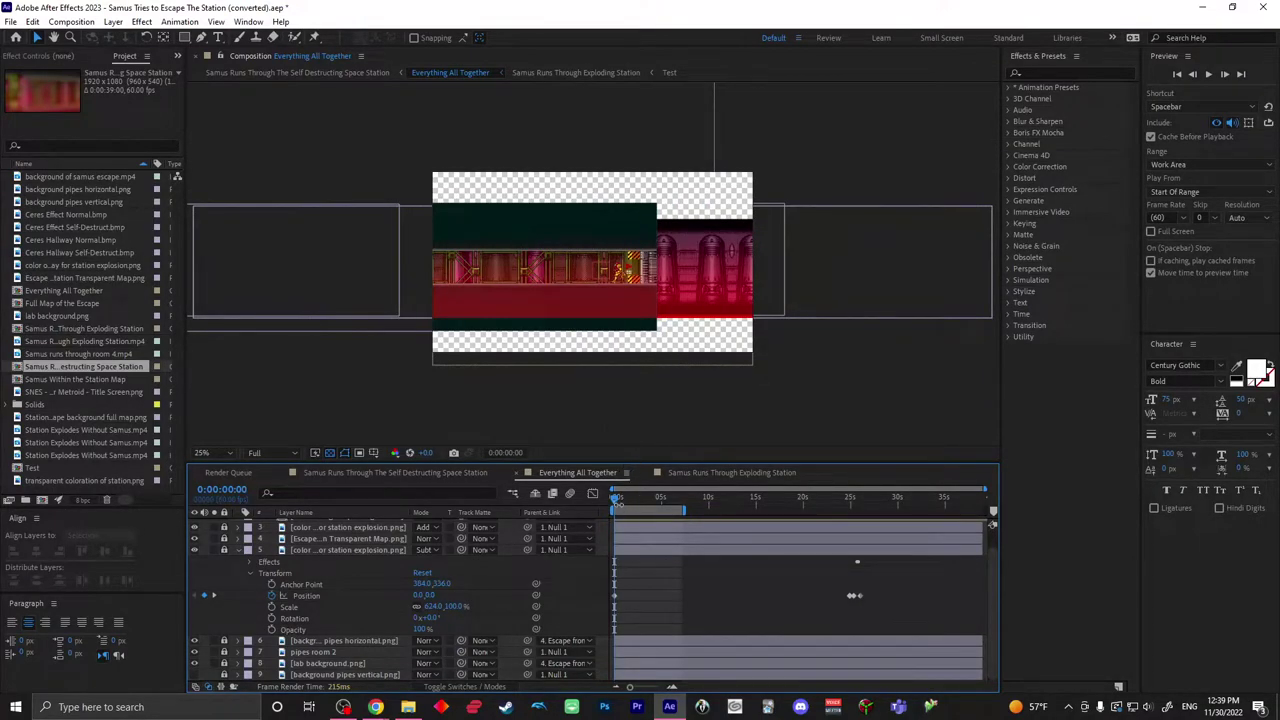
{"action": "left_click_drag", "start_coordinate": [615, 504], "coordinate": [628, 504]}
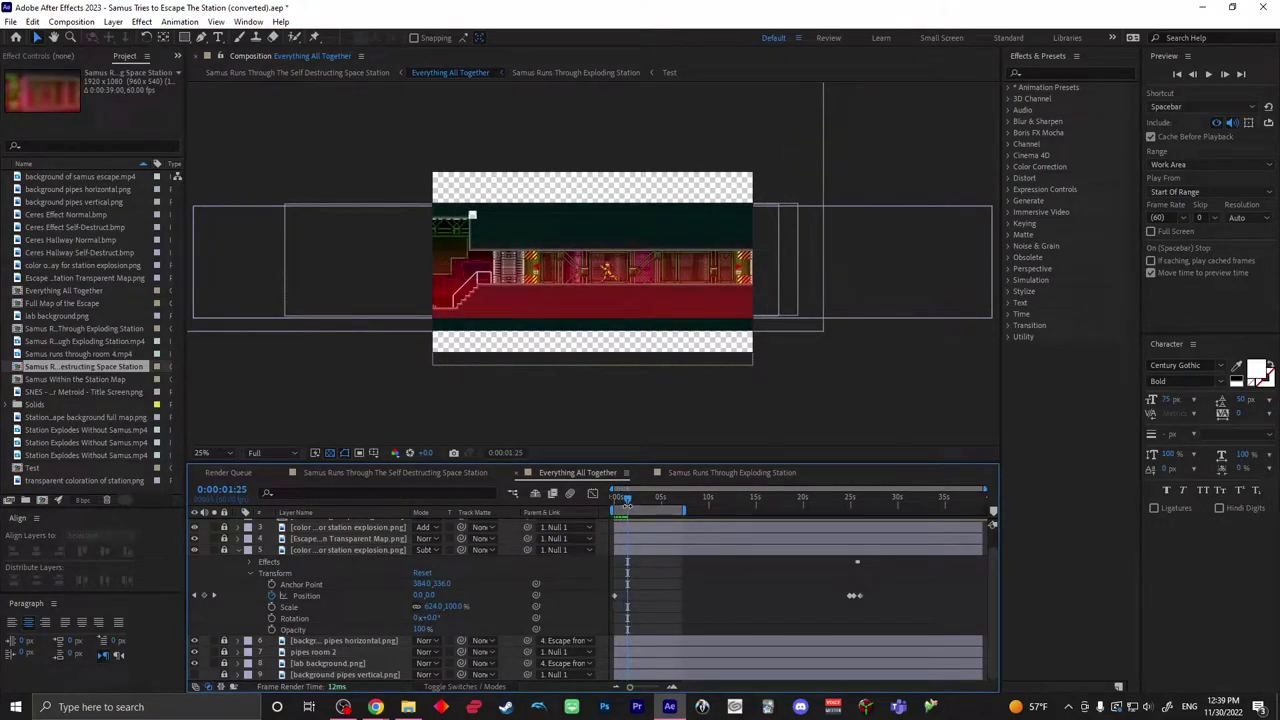
{"action": "left_click_drag", "start_coordinate": [630, 507], "coordinate": [667, 496]}
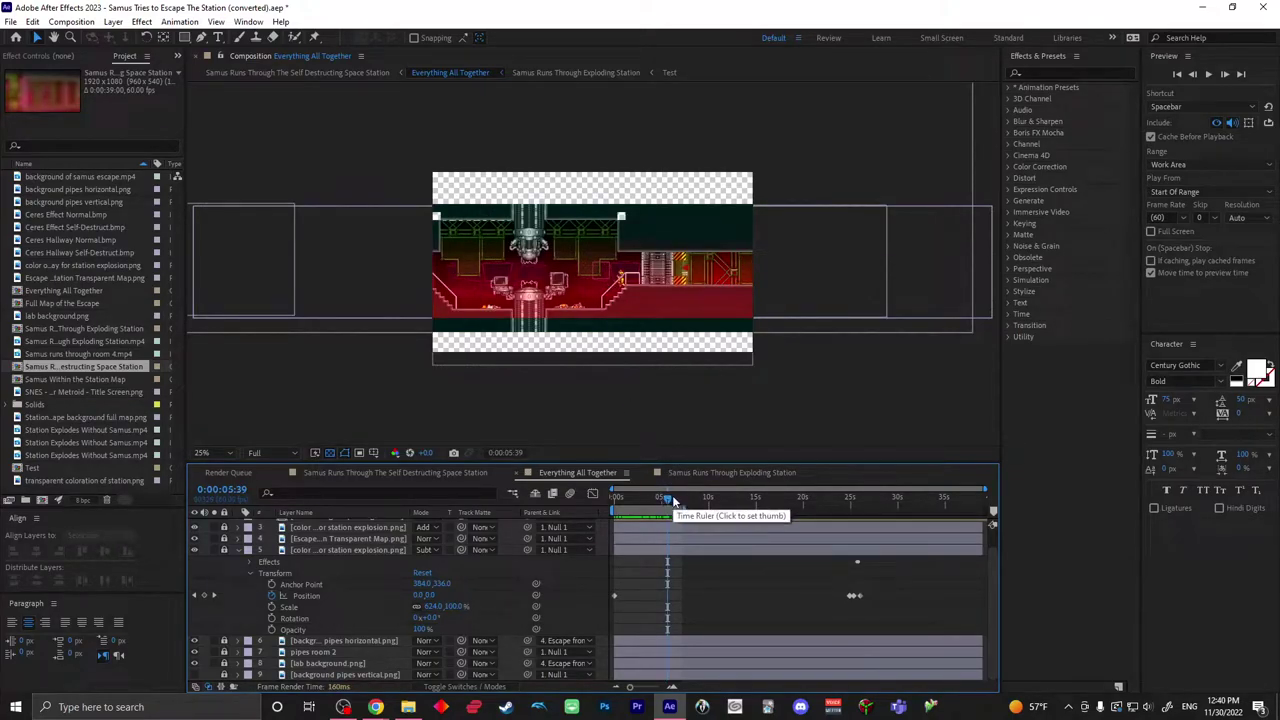
{"action": "left_click_drag", "start_coordinate": [670, 498], "coordinate": [683, 510]}
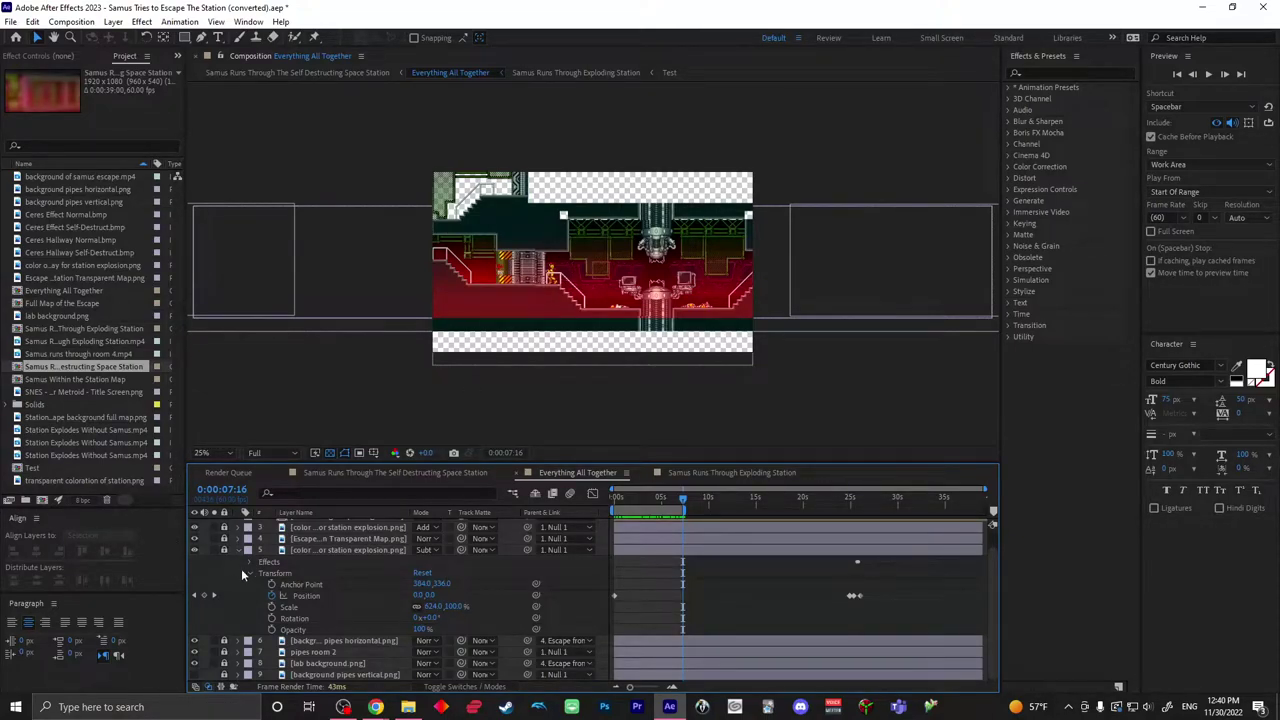
Step: Hide the color overlays, escape map, pipes room 2 and lab background, show the vertical background pipes, and scrub back to 0:00:04:48
{"action": "scroll", "coordinate": [240, 568], "scroll_direction": "up", "scroll_amount": 1}
{"action": "left_click", "coordinate": [195, 569]}
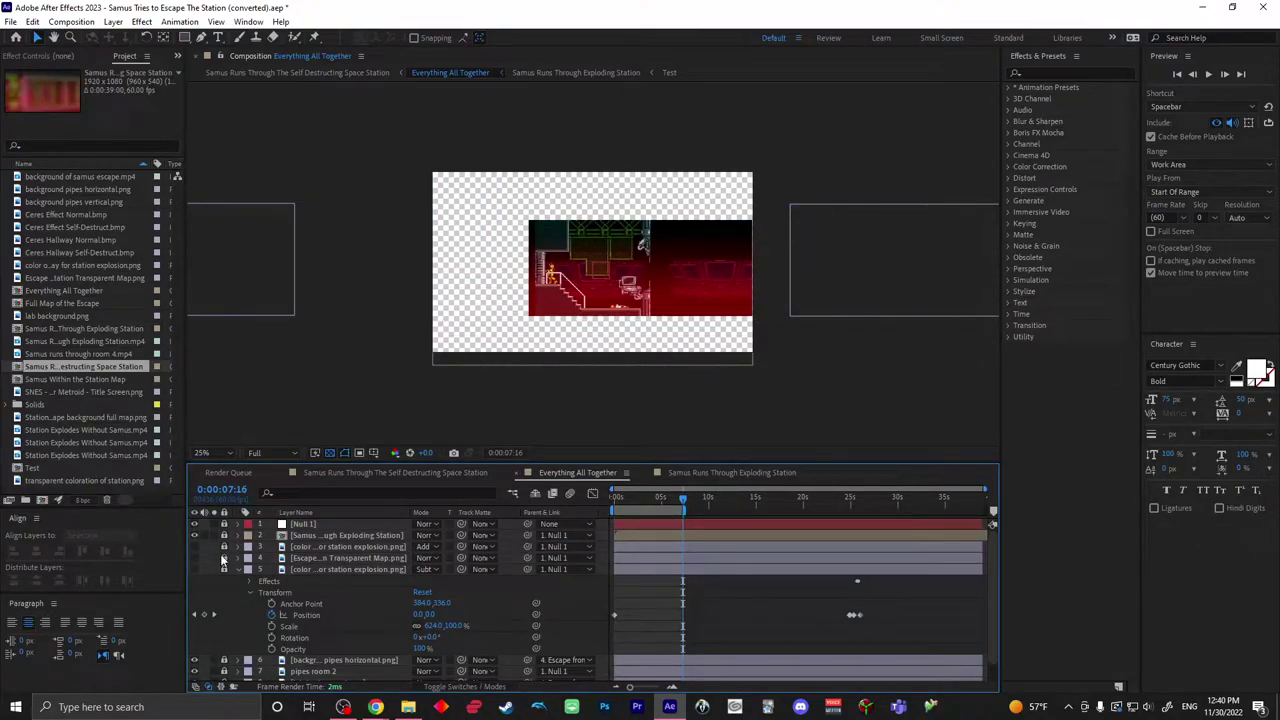
{"action": "scroll", "coordinate": [226, 560], "scroll_direction": "down", "scroll_amount": 1}
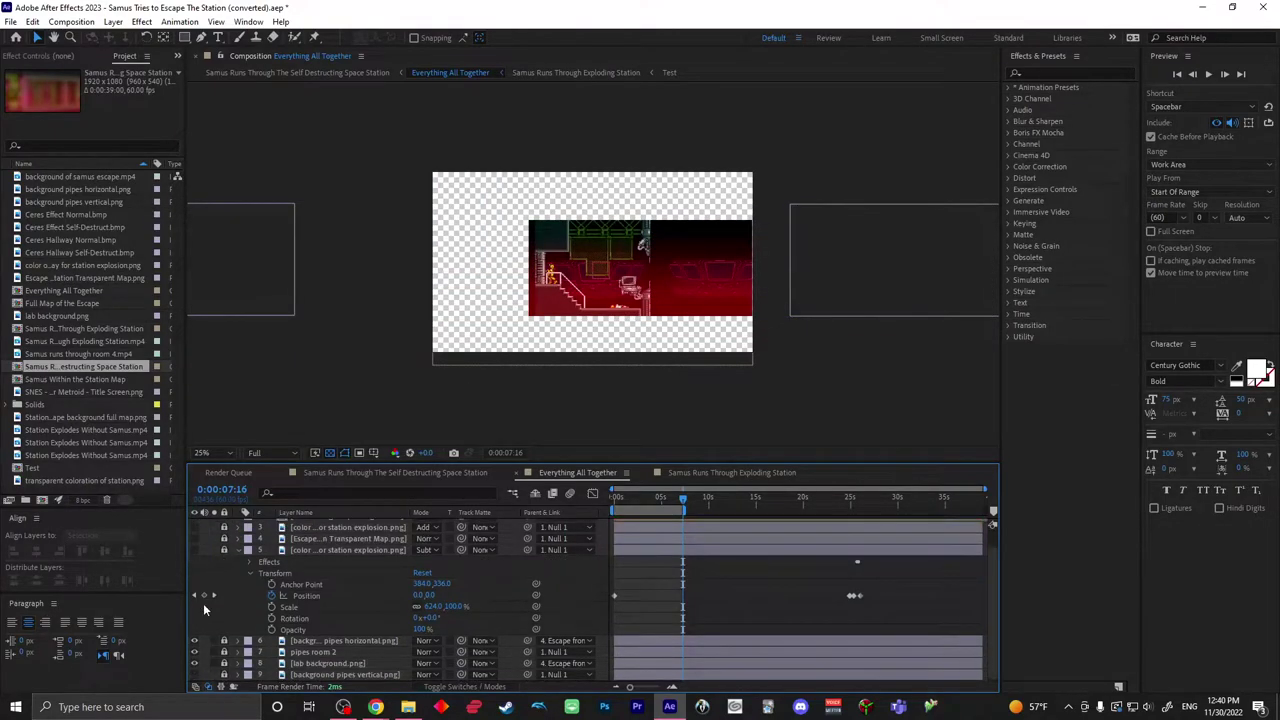
{"action": "left_click", "coordinate": [196, 663]}
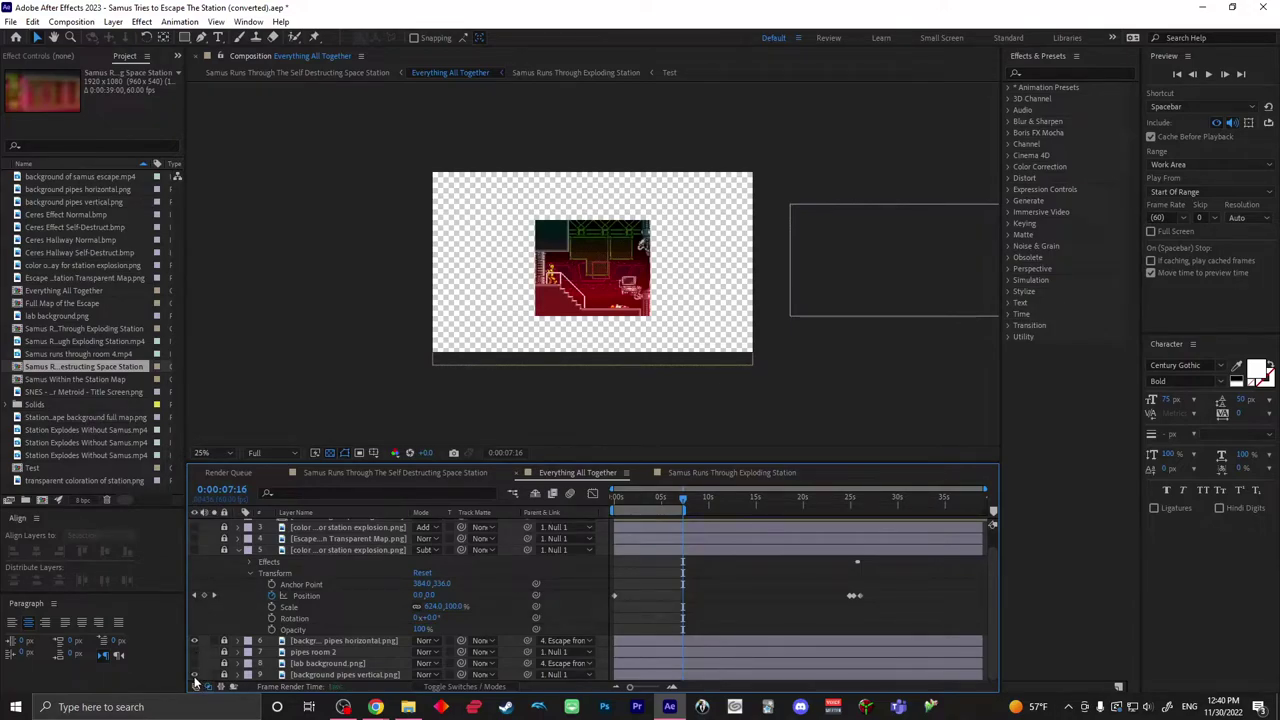
{"action": "left_click", "coordinate": [195, 675]}
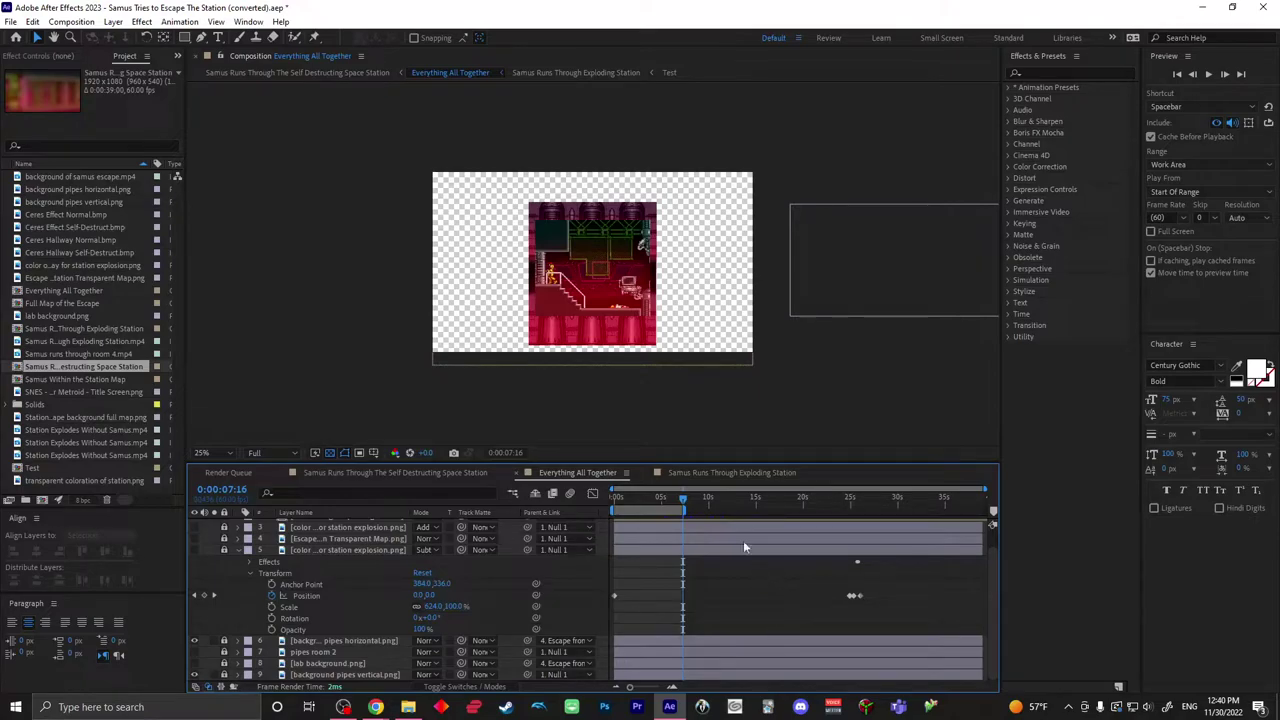
{"action": "left_click_drag", "start_coordinate": [688, 493], "coordinate": [659, 497]}
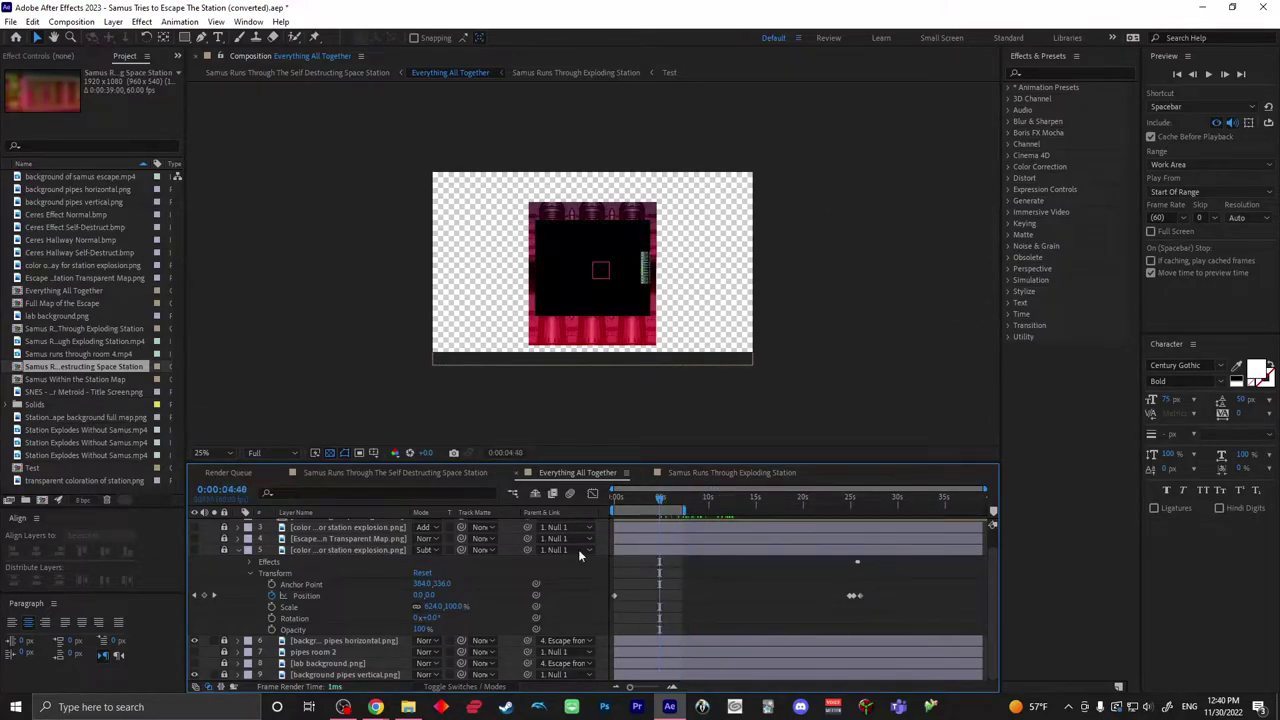
Step: Make the lab background, pipes room 2, escape map and both color overlays visible again, and scrub back to 0:00:01:08
{"action": "left_click", "coordinate": [196, 674]}
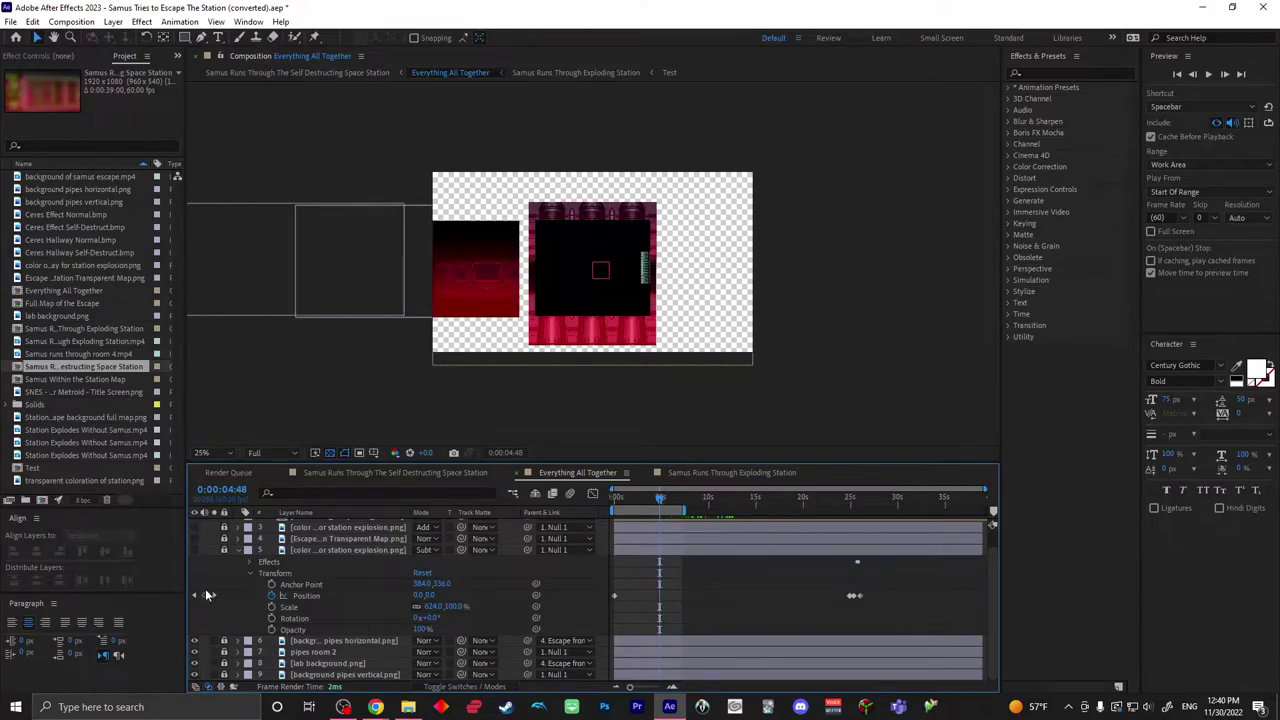
{"action": "left_click", "coordinate": [195, 539]}
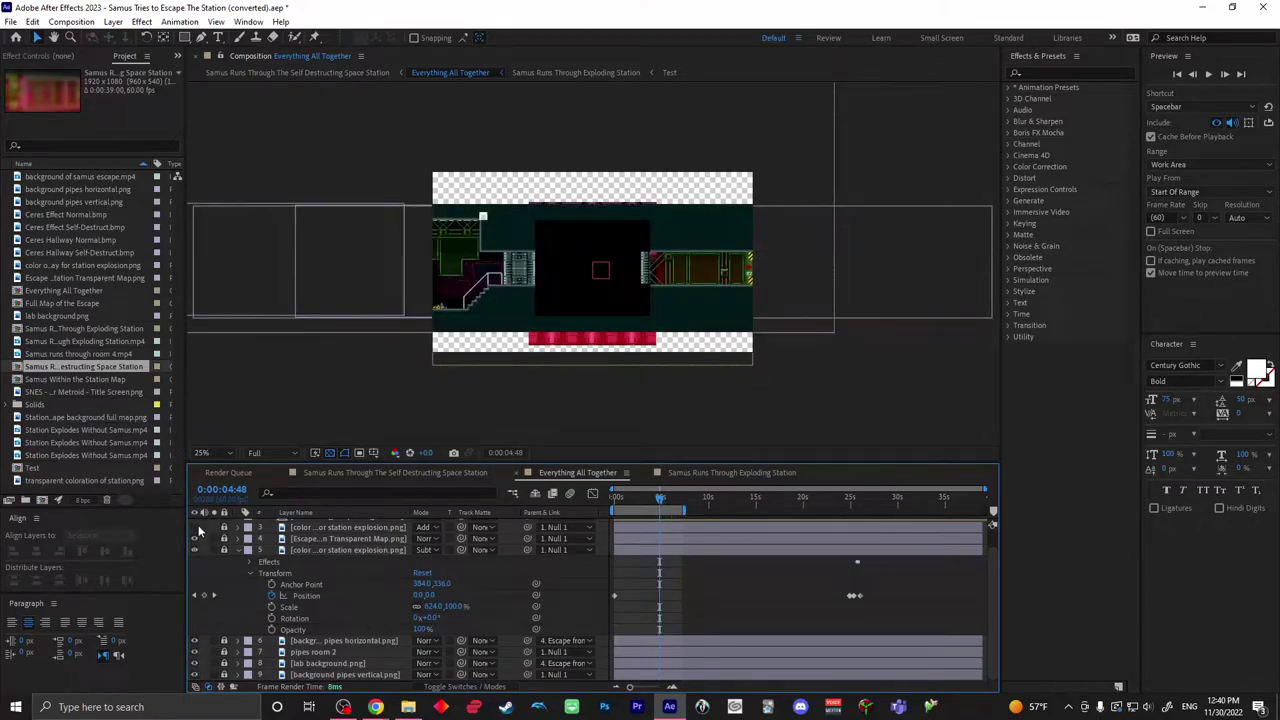
{"action": "left_click", "coordinate": [196, 527]}
{"action": "scroll", "coordinate": [221, 553], "scroll_direction": "up", "scroll_amount": 1}
{"action": "left_click_drag", "start_coordinate": [660, 500], "coordinate": [626, 507]}
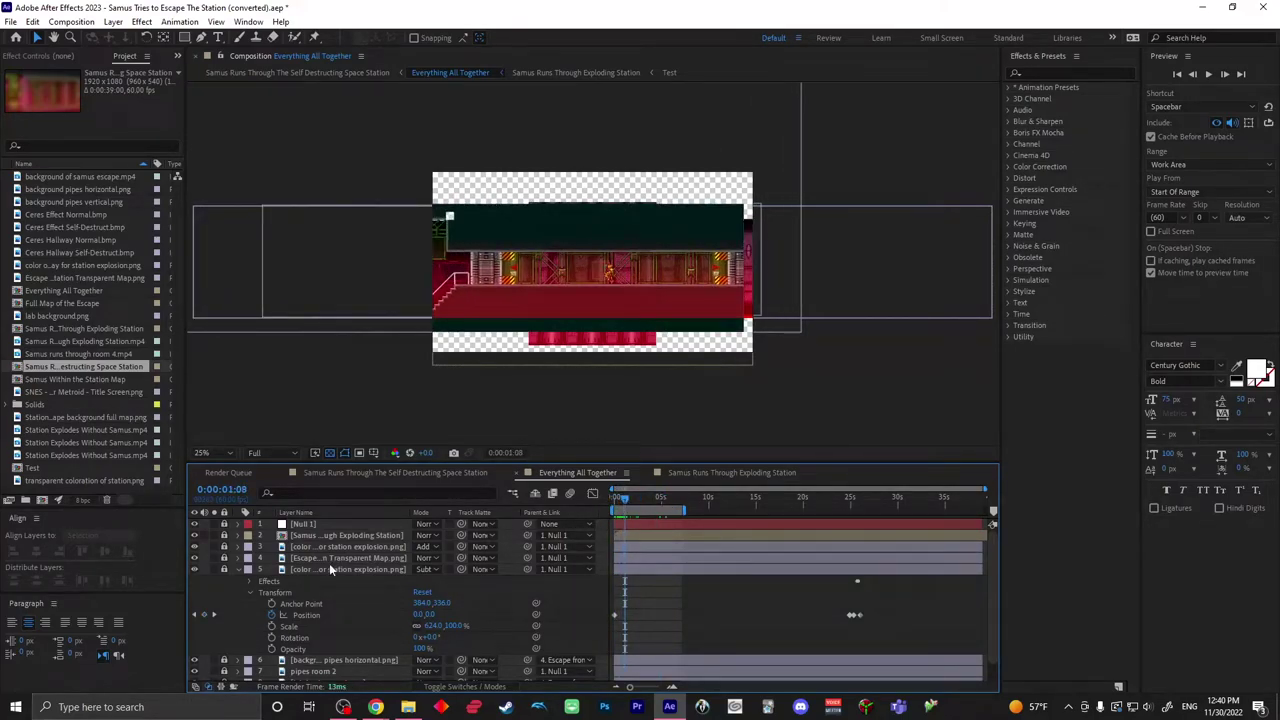
Step: Expand the pipes room 2 layer to examine its transform keyframes, and collapse it again
{"action": "scroll", "coordinate": [326, 564], "scroll_direction": "down", "scroll_amount": 1}
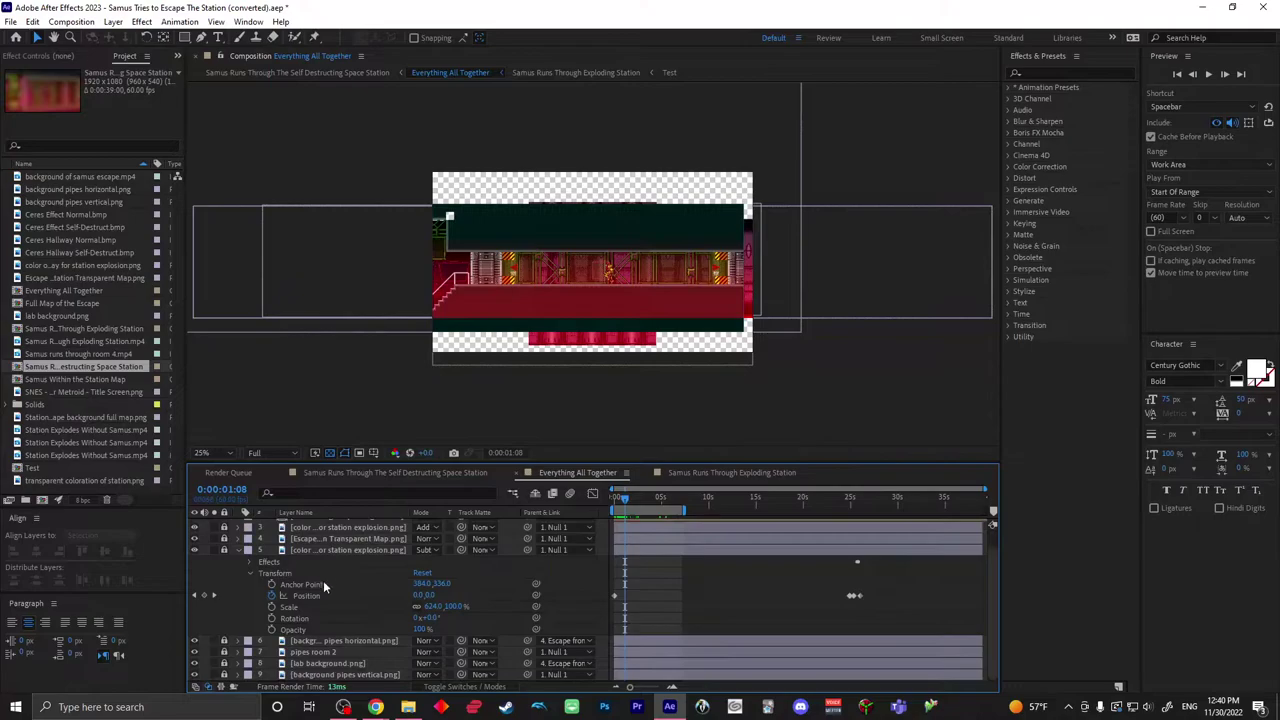
{"action": "left_click", "coordinate": [237, 652]}
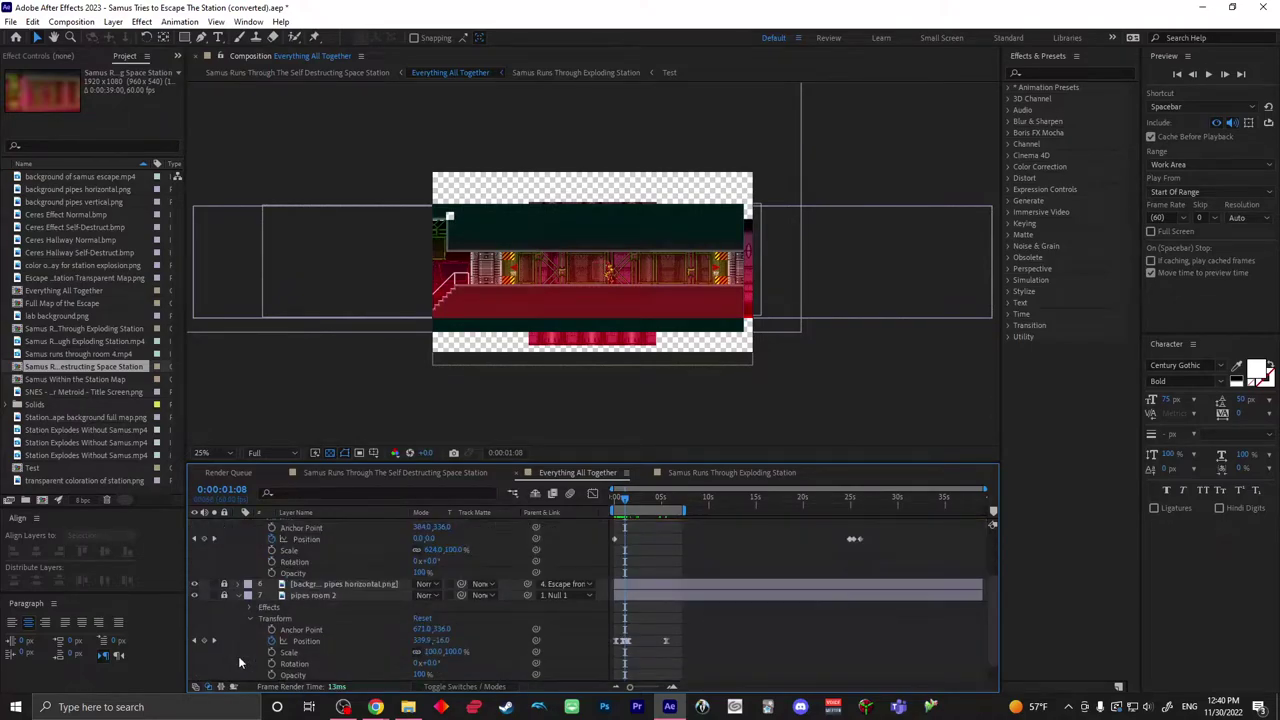
{"action": "left_click", "coordinate": [237, 596]}
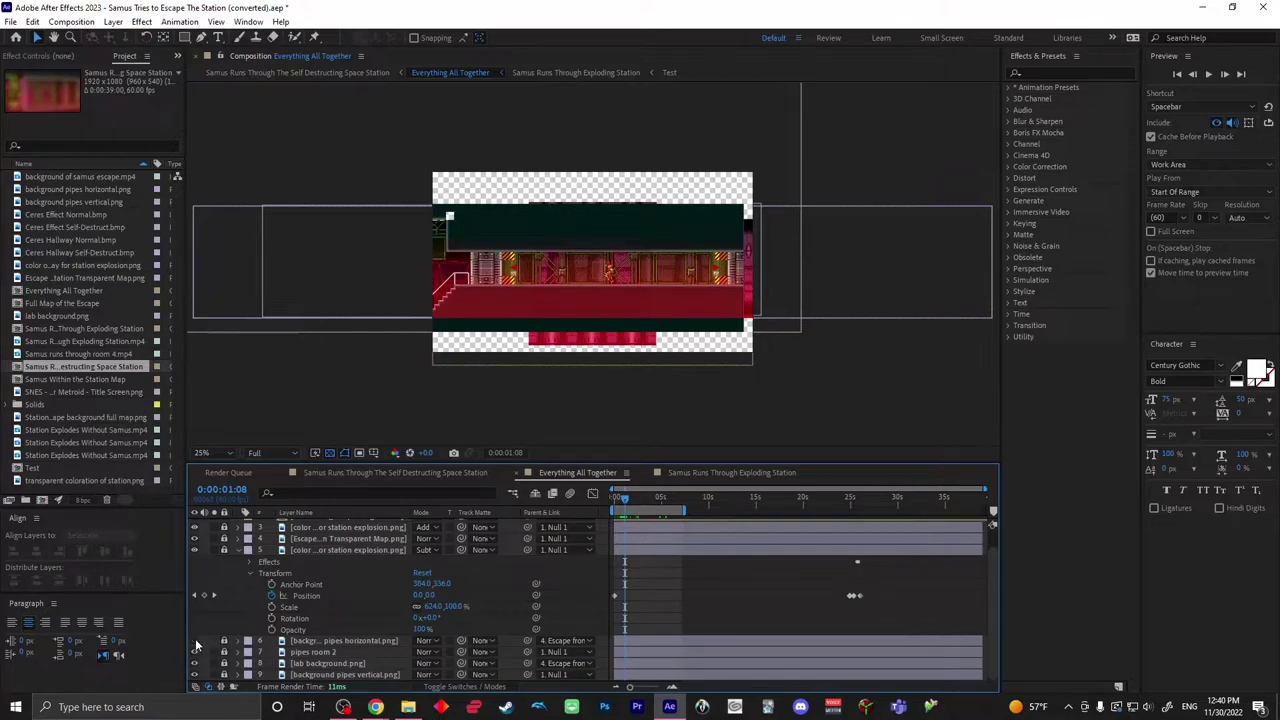
Step: Toggle the transparent escape map on layer 4 off and on to compare the composite, leaving it visible
{"action": "scroll", "coordinate": [236, 596], "scroll_direction": "up", "scroll_amount": 1}
{"action": "left_click", "coordinate": [195, 555]}
{"action": "left_click", "coordinate": [195, 555]}
{"action": "left_click", "coordinate": [195, 555]}
{"action": "left_click", "coordinate": [195, 556]}
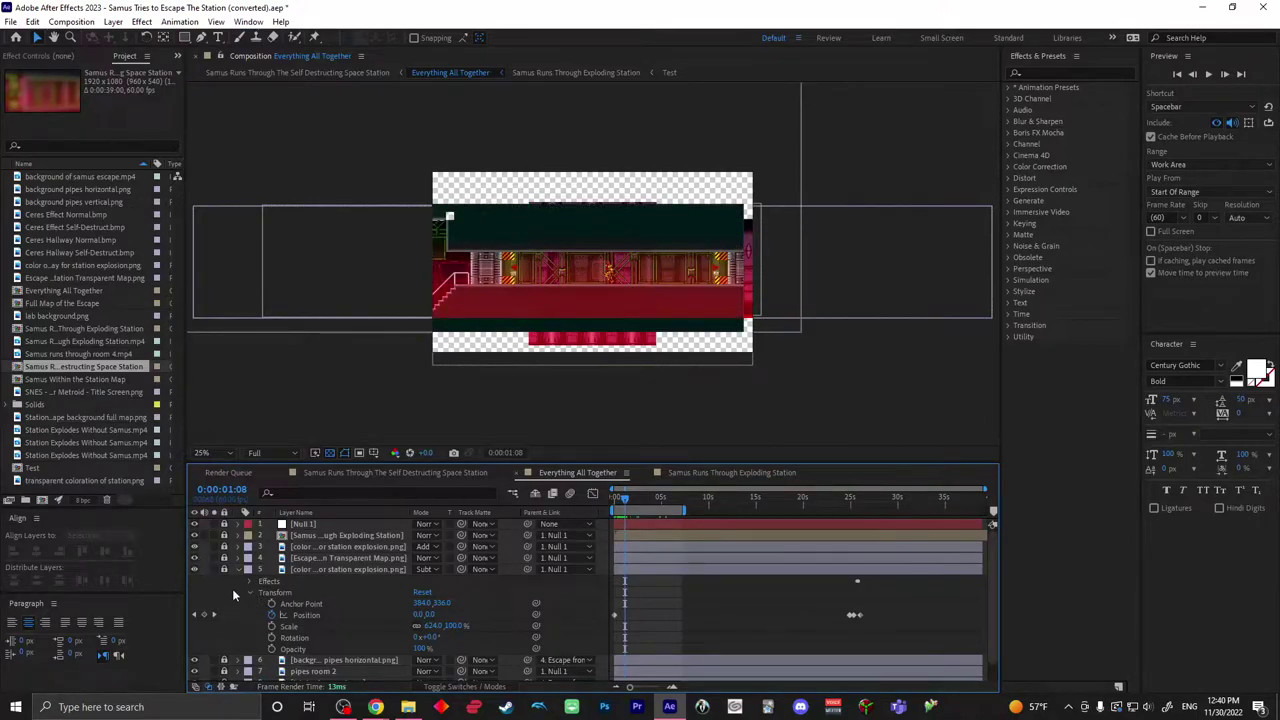
Step: Expand the horizontal background pipes layer and scrub to 0:00:06:29 to examine its position and opacity keyframes
{"action": "scroll", "coordinate": [232, 588], "scroll_direction": "down", "scroll_amount": 1}
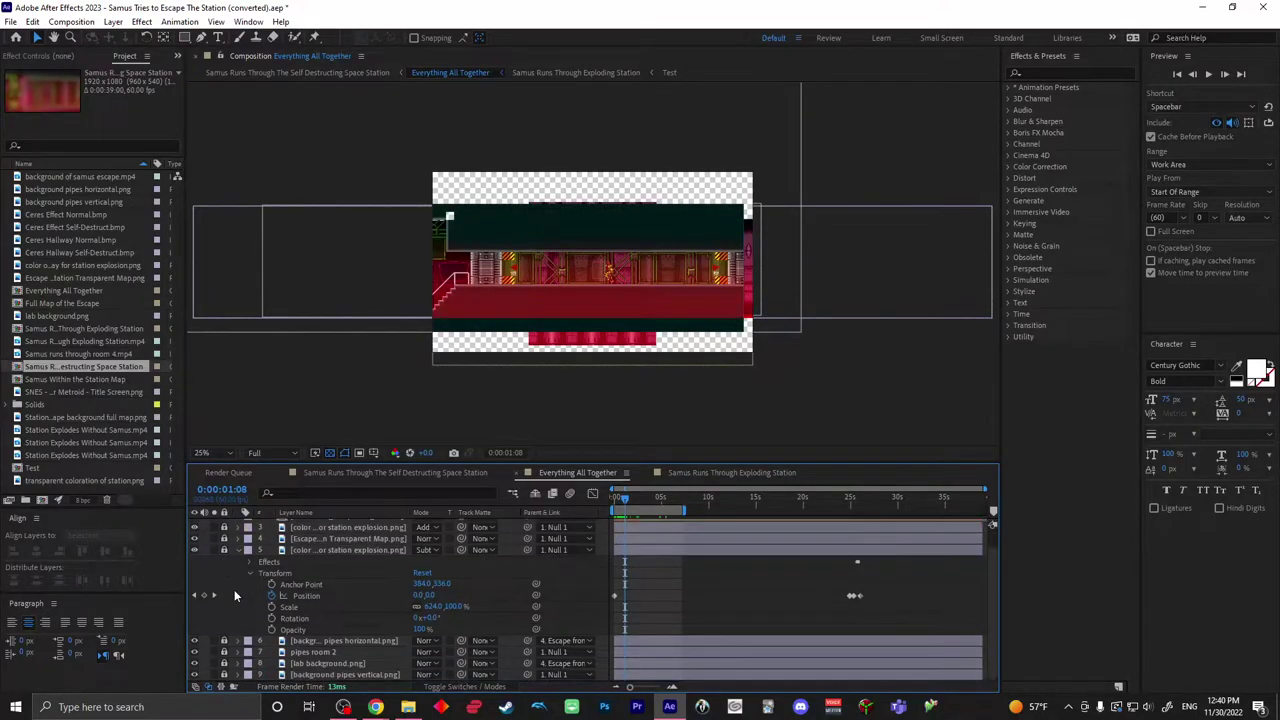
{"action": "left_click", "coordinate": [237, 641]}
{"action": "scroll", "coordinate": [236, 642], "scroll_direction": "down", "scroll_amount": 2}
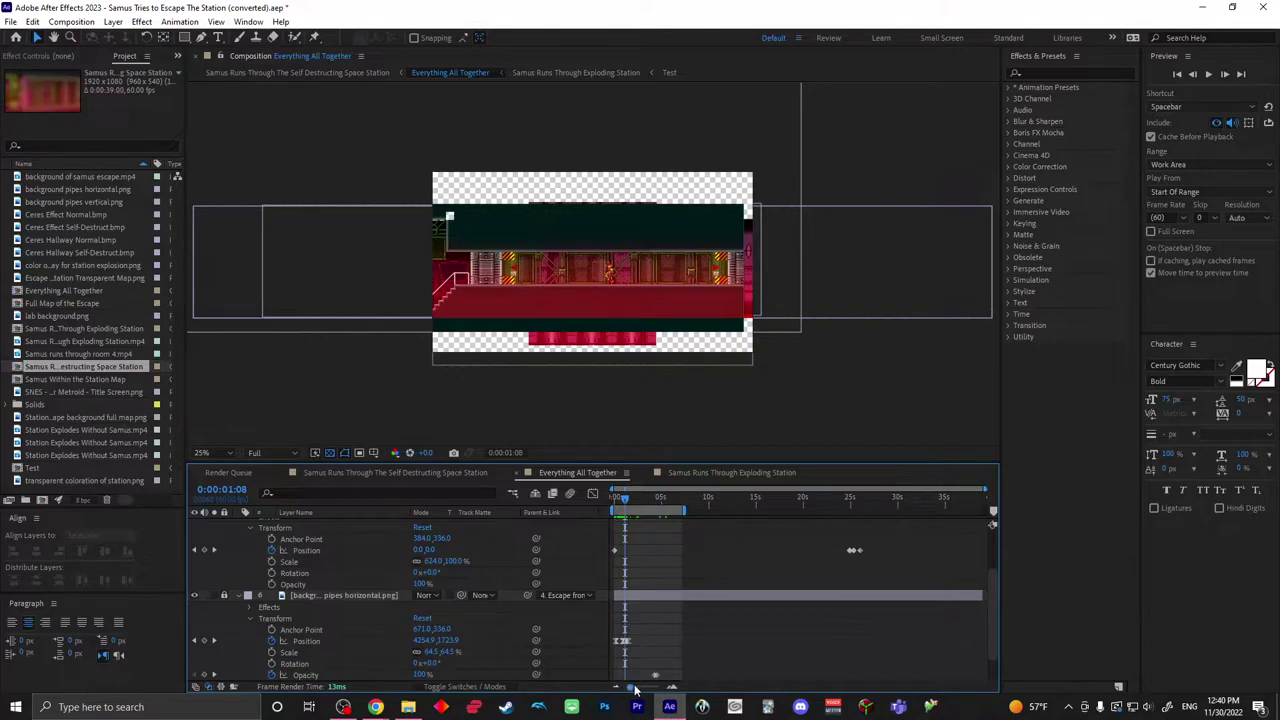
{"action": "left_click_drag", "start_coordinate": [632, 497], "coordinate": [675, 497]}
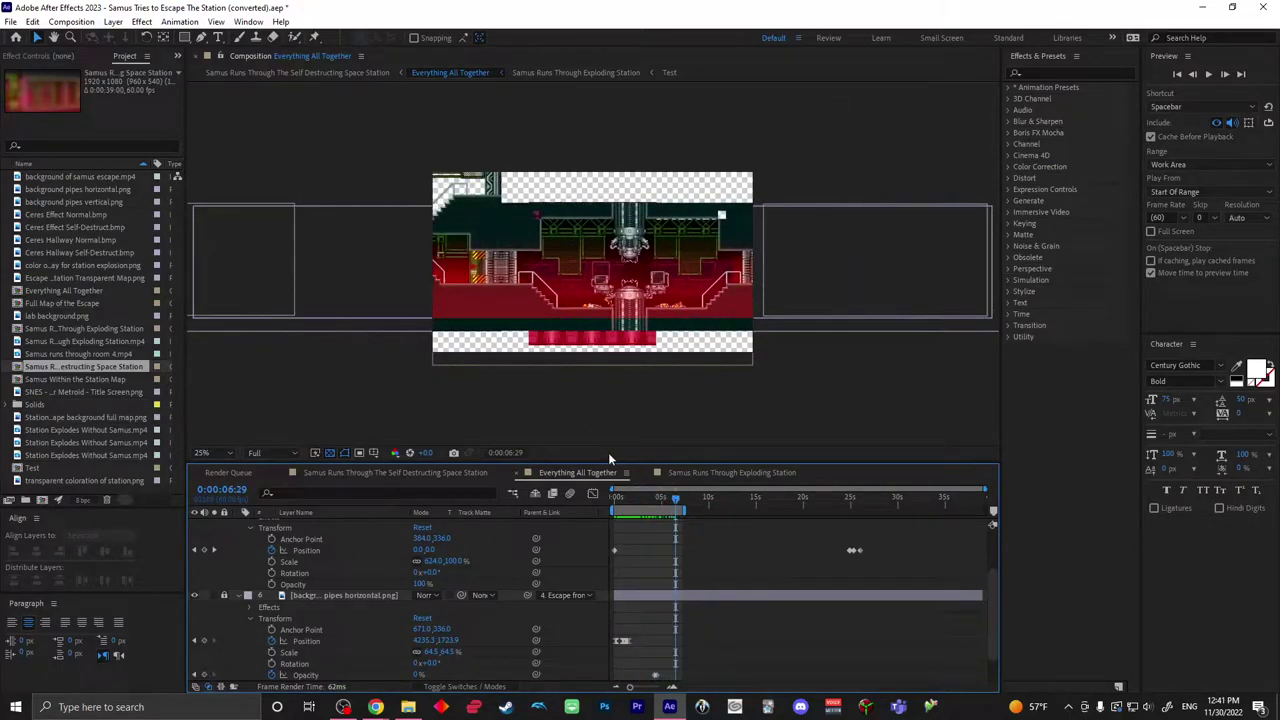
Step: Collapse the horizontal background pipes layer and the Subtract color overlay on layer 5
{"action": "left_click_drag", "start_coordinate": [678, 503], "coordinate": [679, 509]}
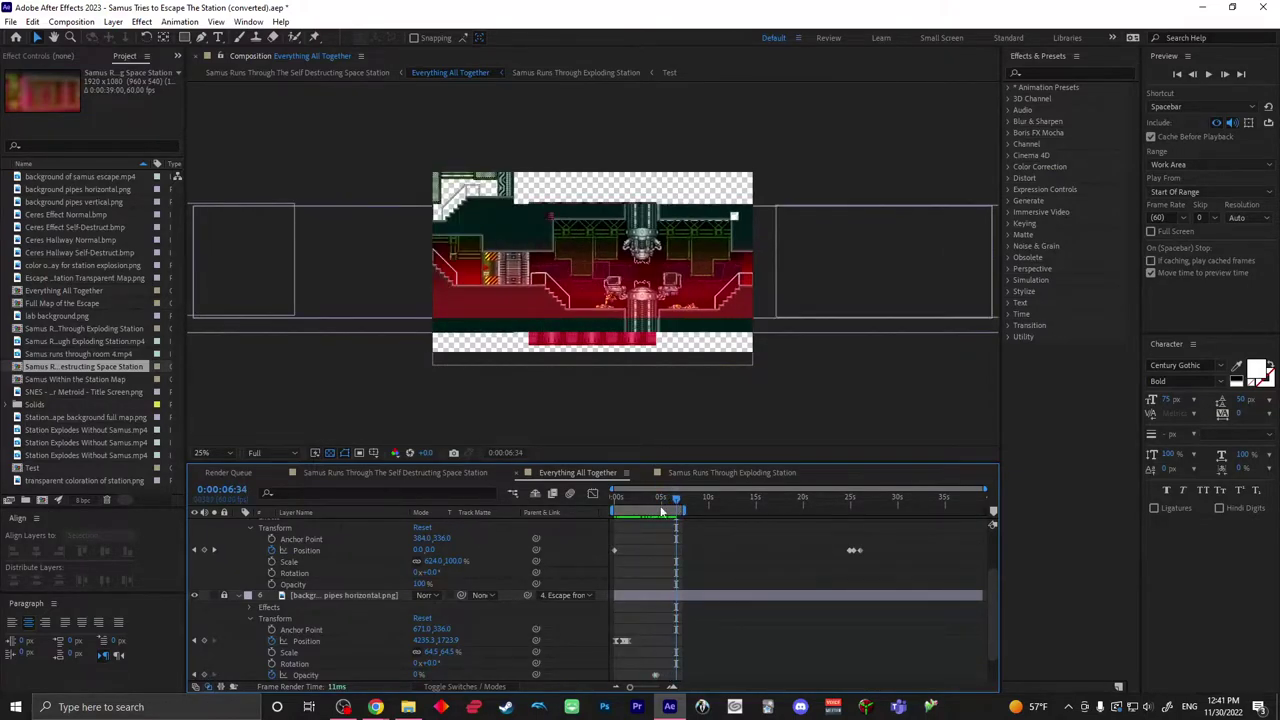
{"action": "left_click", "coordinate": [238, 595]}
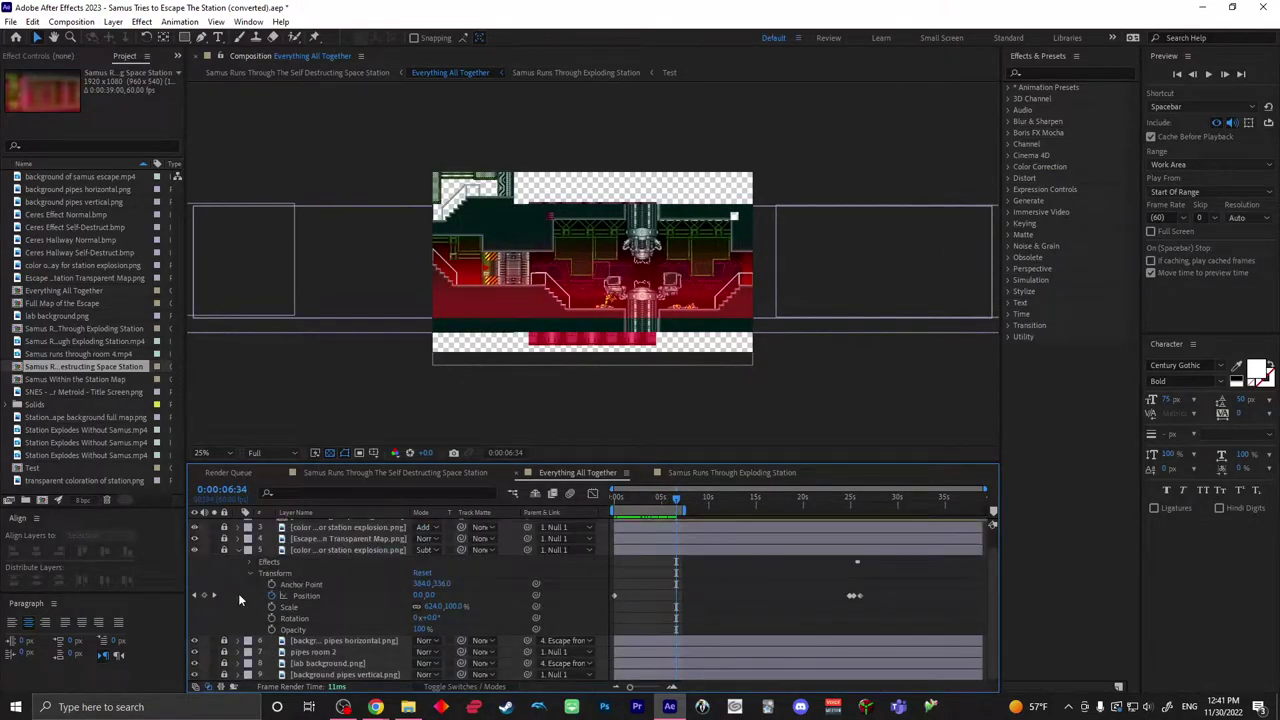
{"action": "scroll", "coordinate": [238, 593], "scroll_direction": "up", "scroll_amount": 1}
{"action": "left_click", "coordinate": [238, 569]}
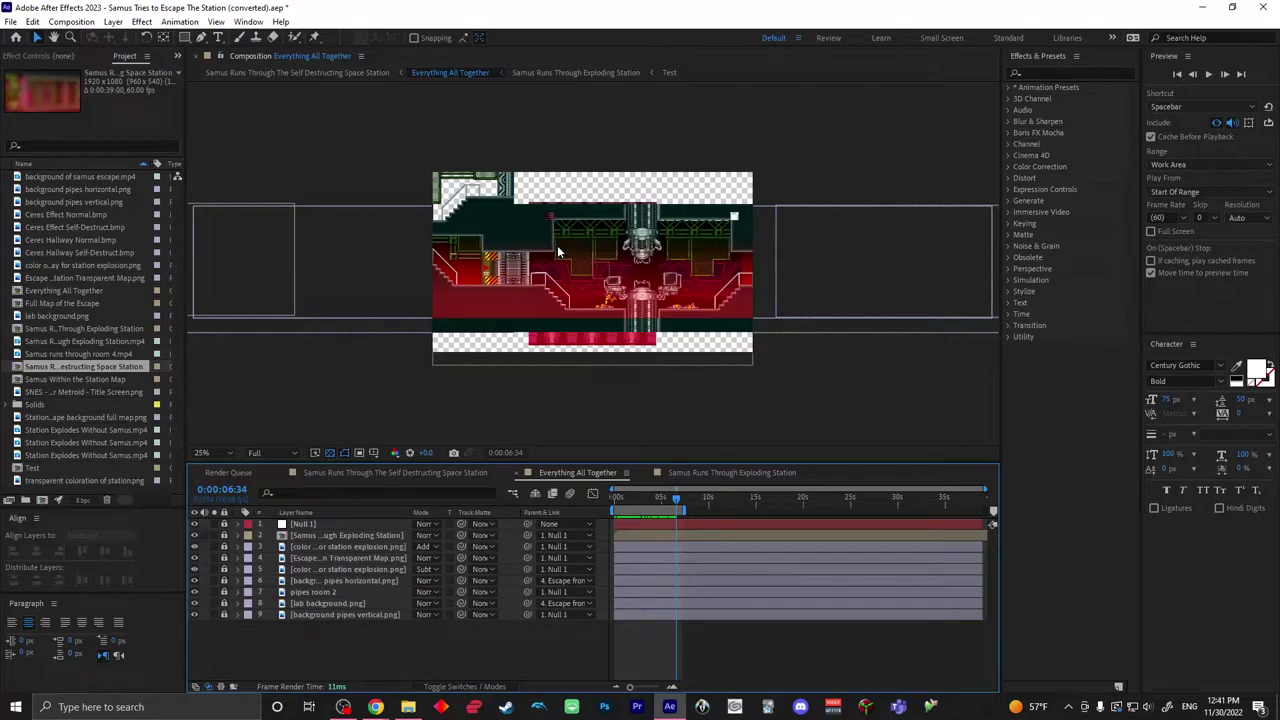
Step: Scrub through Everything All Together between 0:00:05:34 and 0:00:25:02 to review how the backgrounds change from room to room
{"action": "left_click_drag", "start_coordinate": [677, 499], "coordinate": [849, 495]}
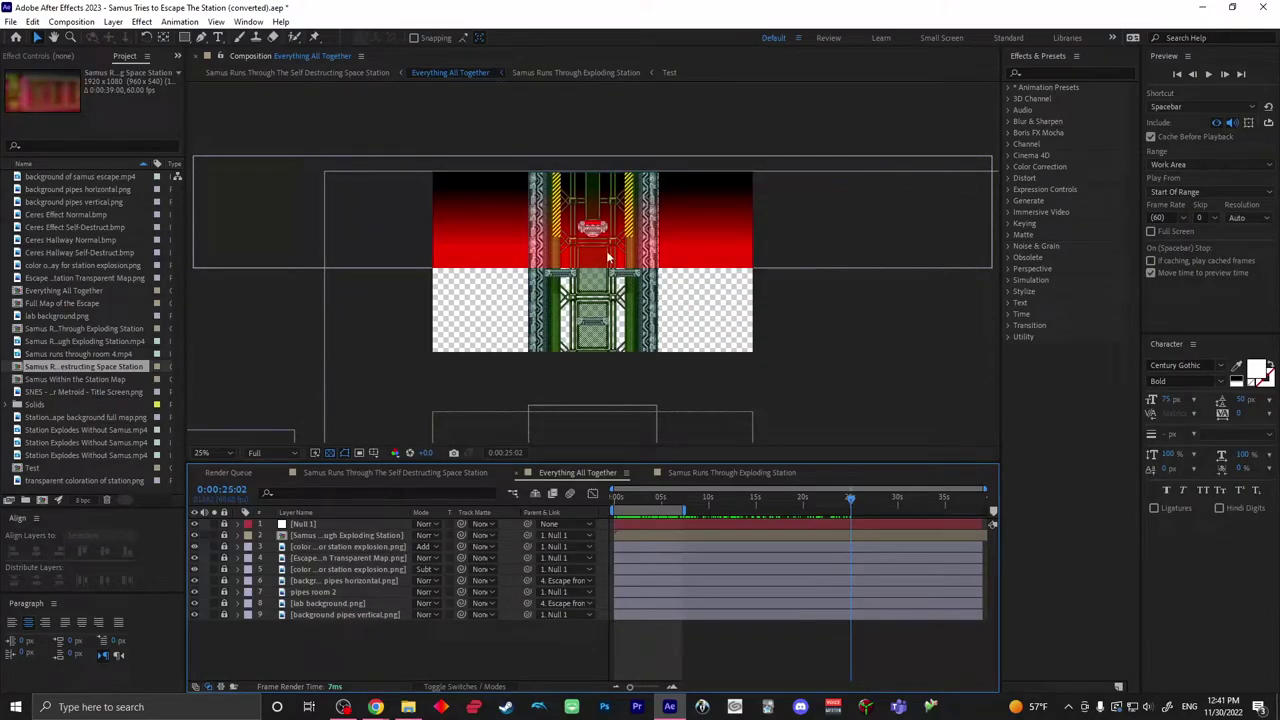
{"action": "left_click_drag", "start_coordinate": [858, 500], "coordinate": [730, 543]}
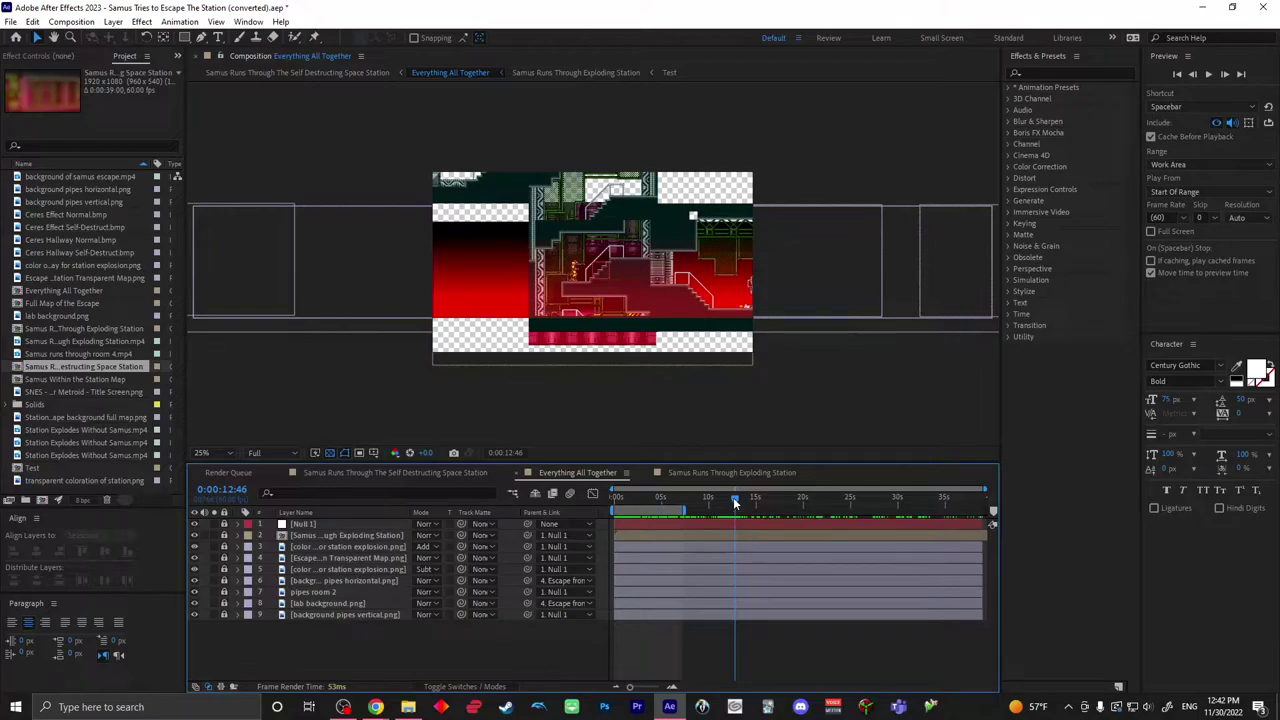
{"action": "left_click_drag", "start_coordinate": [748, 503], "coordinate": [814, 508]}
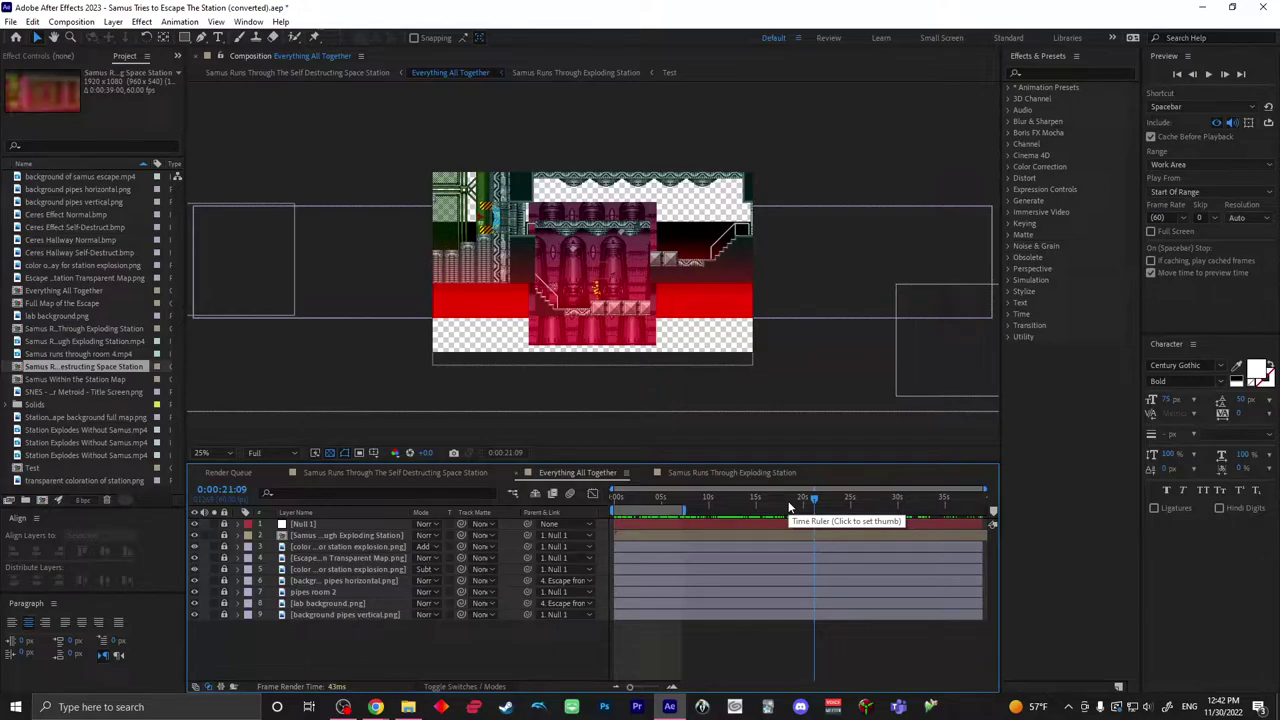
{"action": "left_click_drag", "start_coordinate": [821, 497], "coordinate": [664, 509]}
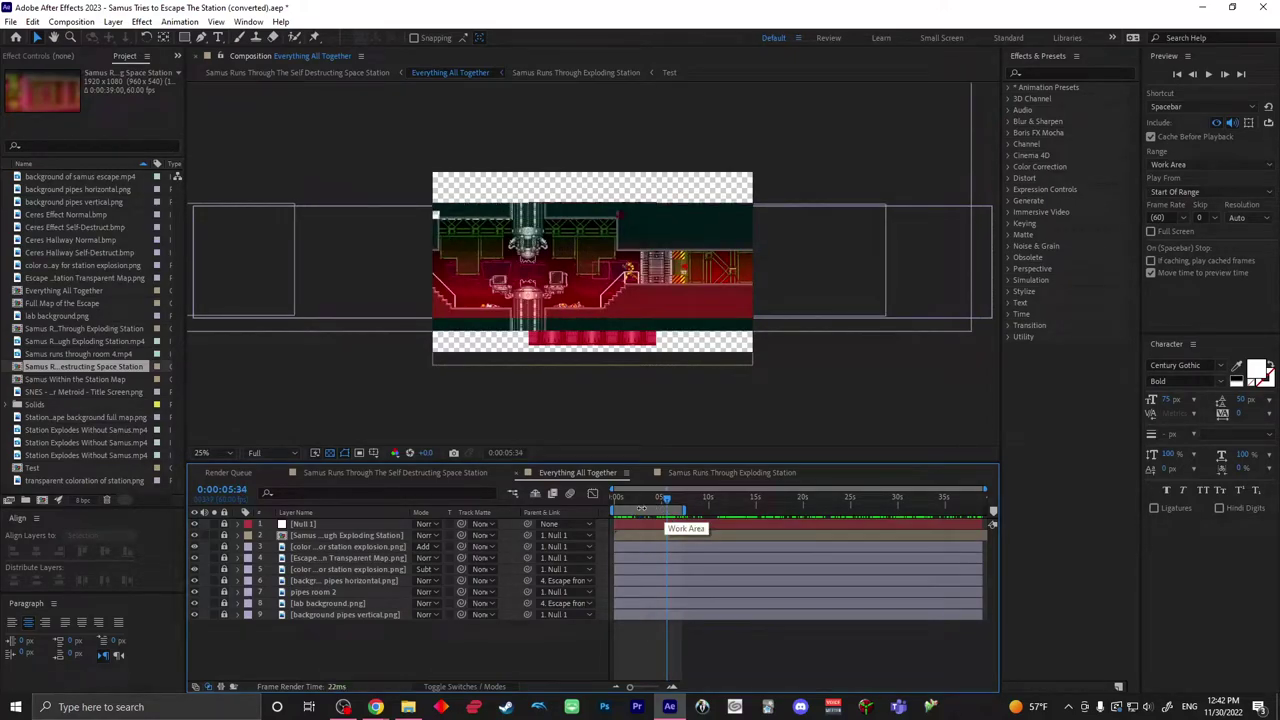
Step: In the Samus Runs Through The Self Destructing Space Station composition, examine the nested layer's position keyframes from 0:00:05:32 to 0:00:07:08
{"action": "left_click", "coordinate": [394, 474]}
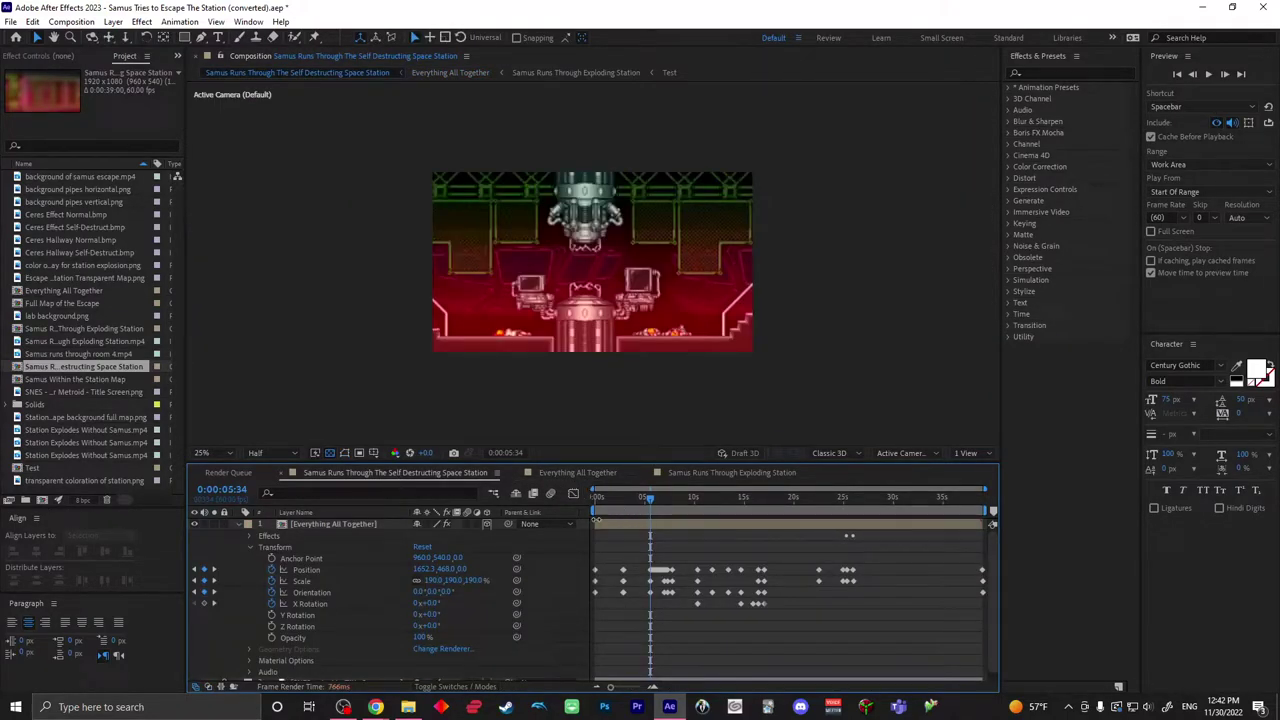
{"action": "left_click_drag", "start_coordinate": [610, 687], "coordinate": [633, 692]}
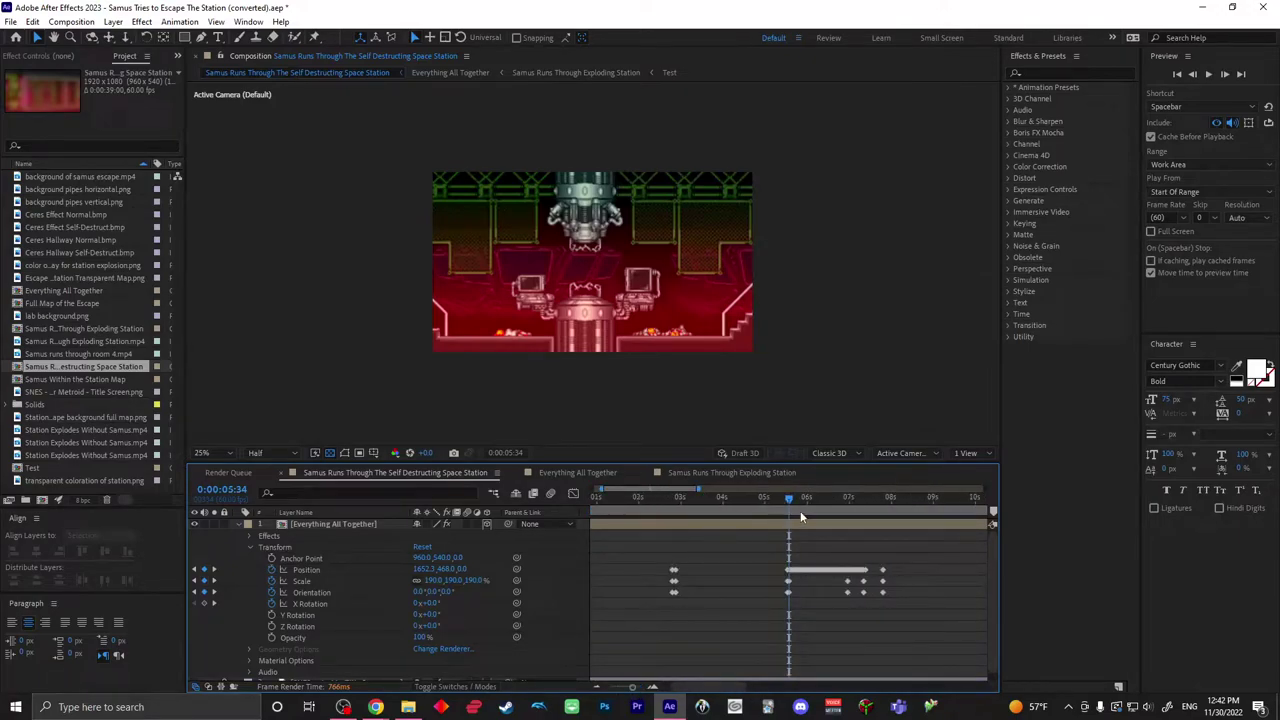
{"action": "mouse_move", "coordinate": [785, 497]}
{"action": "left_mouse_down"}
{"action": "mouse_move", "coordinate": [770, 505]}
{"action": "mouse_move", "coordinate": [788, 505]}
{"action": "left_mouse_up"}
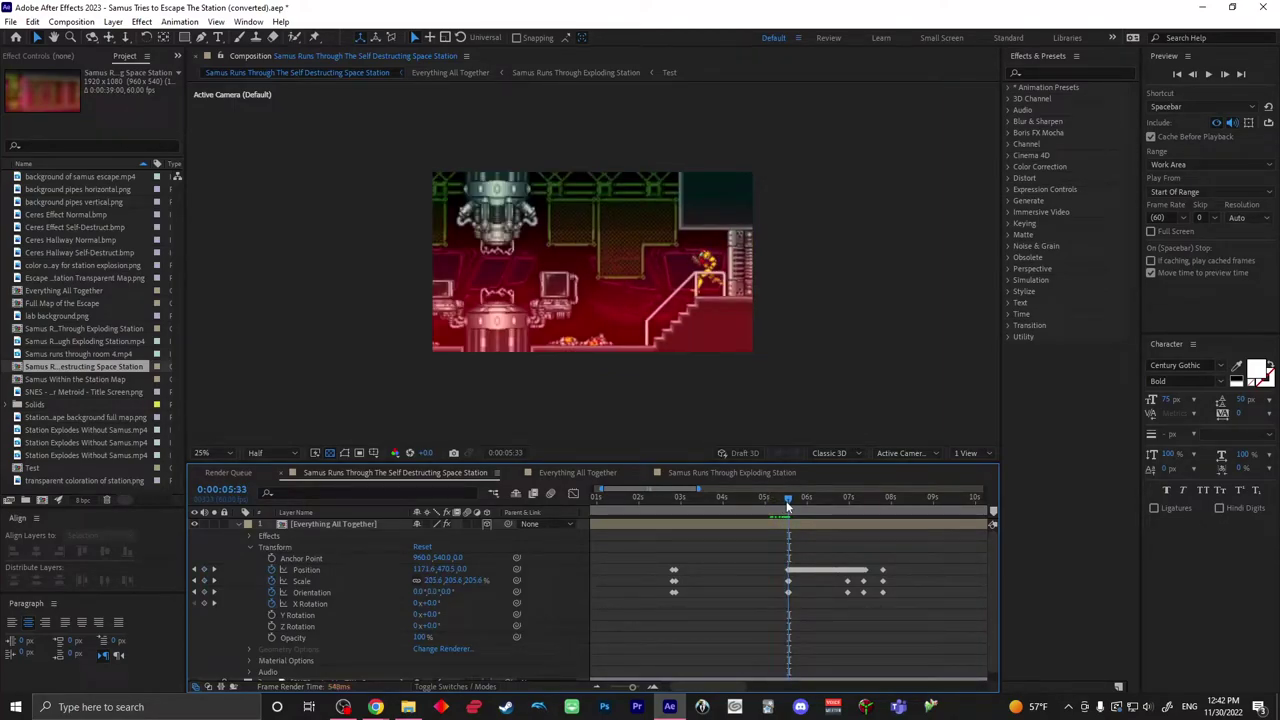
{"action": "left_click", "coordinate": [197, 571]}
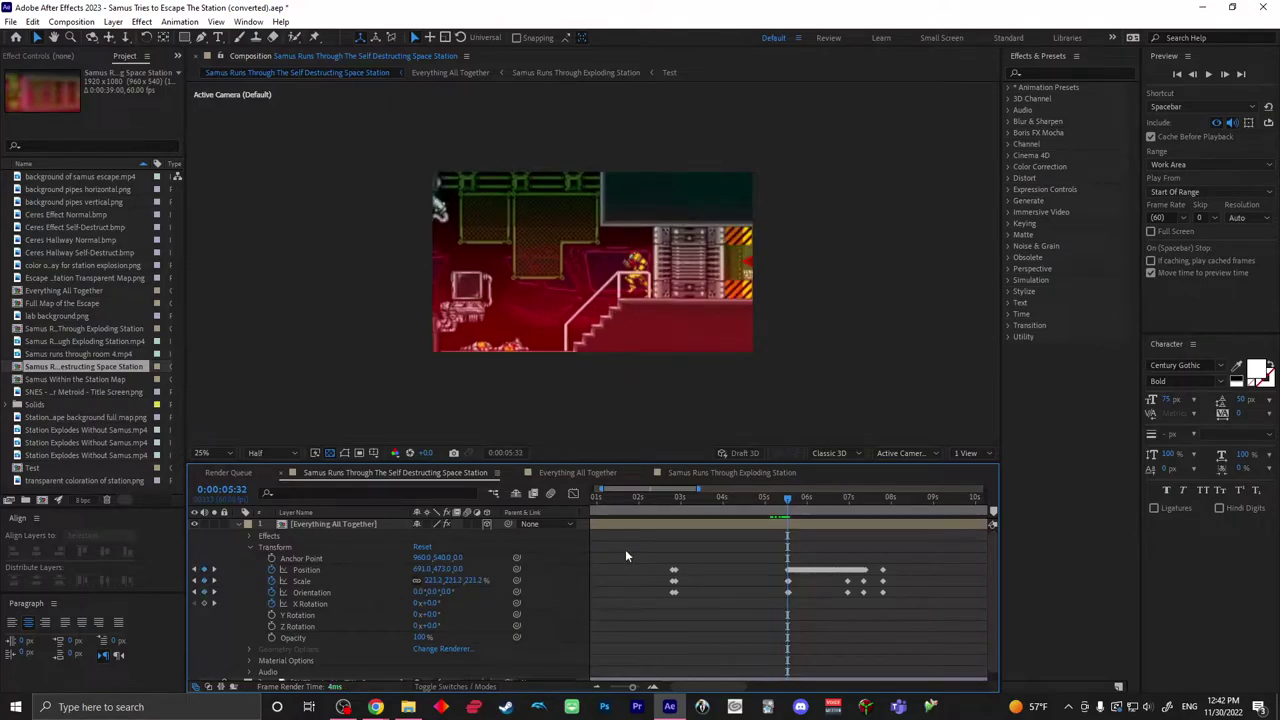
{"action": "left_click", "coordinate": [786, 498]}
{"action": "left_click_drag", "start_coordinate": [786, 498], "coordinate": [799, 498]}
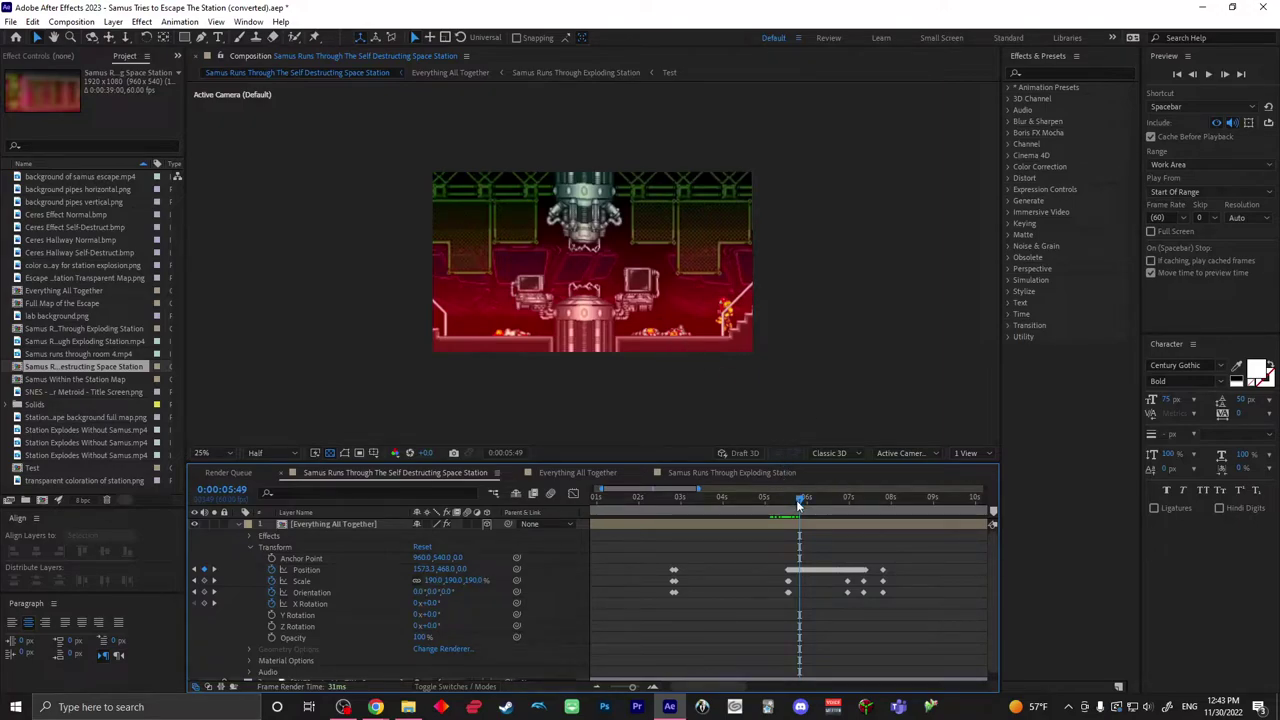
{"action": "left_click_drag", "start_coordinate": [799, 503], "coordinate": [857, 503]}
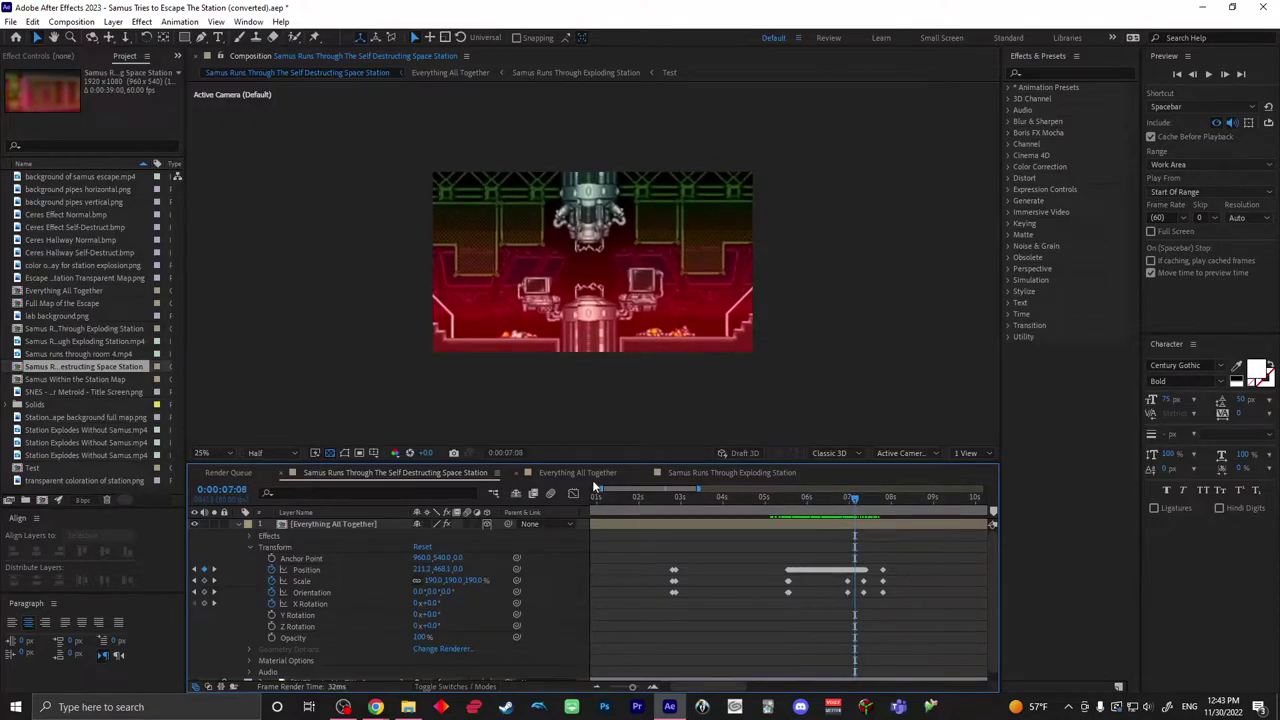
Step: Return to the Everything All Together composition and scrub from 0:00:06:21 to 0:00:06:55 to examine the lab room
{"action": "left_click", "coordinate": [587, 474]}
{"action": "left_click_drag", "start_coordinate": [704, 500], "coordinate": [674, 497]}
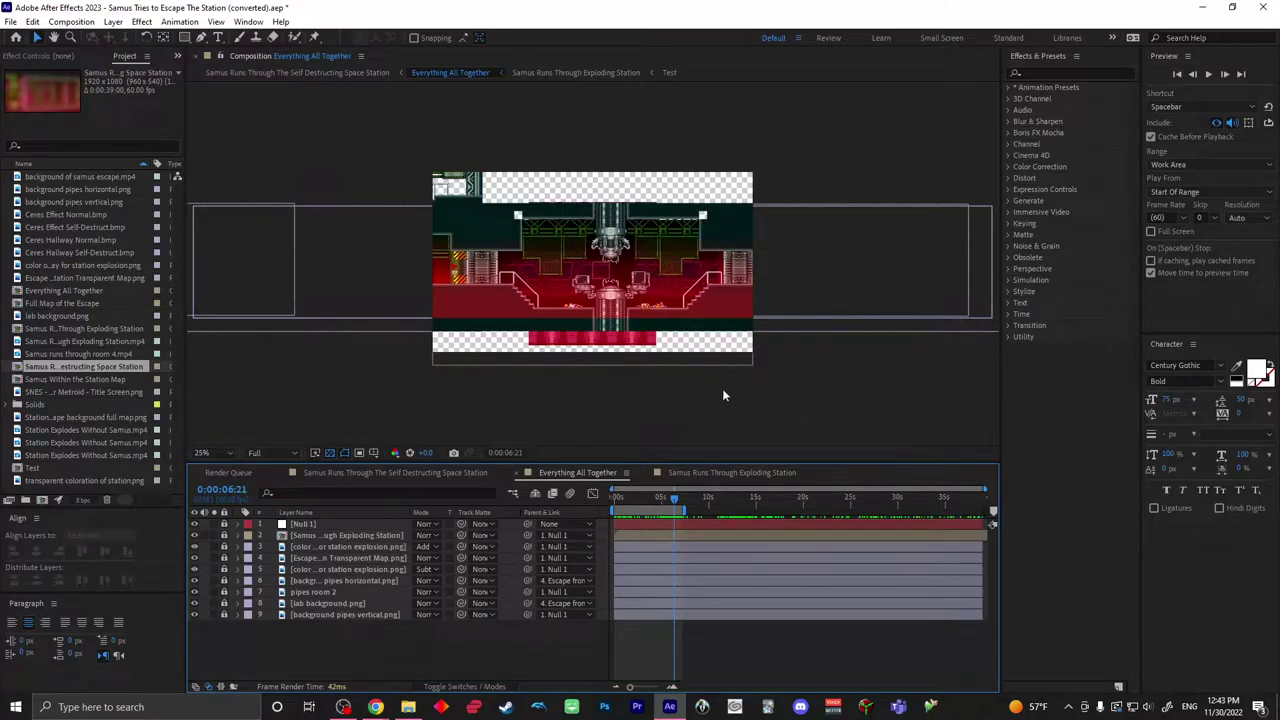
{"action": "left_click_drag", "start_coordinate": [672, 496], "coordinate": [679, 506]}
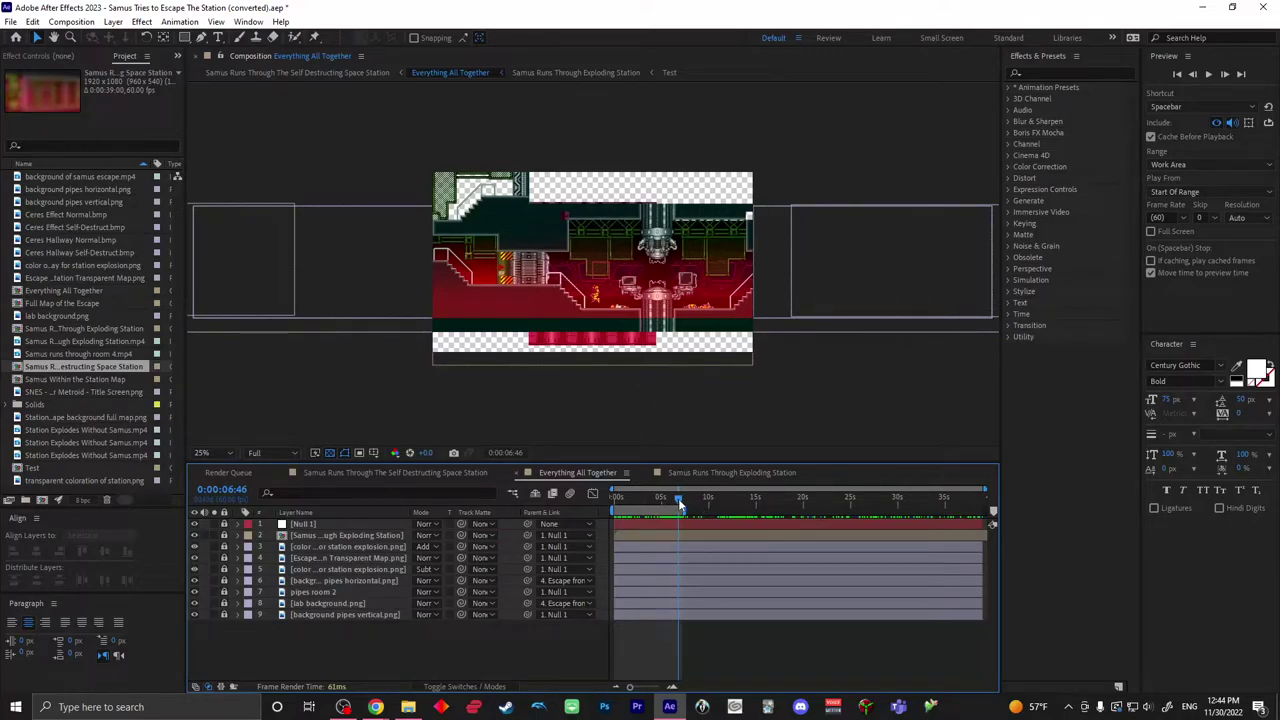
{"action": "mouse_move", "coordinate": [677, 503]}
{"action": "left_mouse_down"}
{"action": "mouse_move", "coordinate": [647, 503]}
{"action": "mouse_move", "coordinate": [678, 508]}
{"action": "left_mouse_up"}
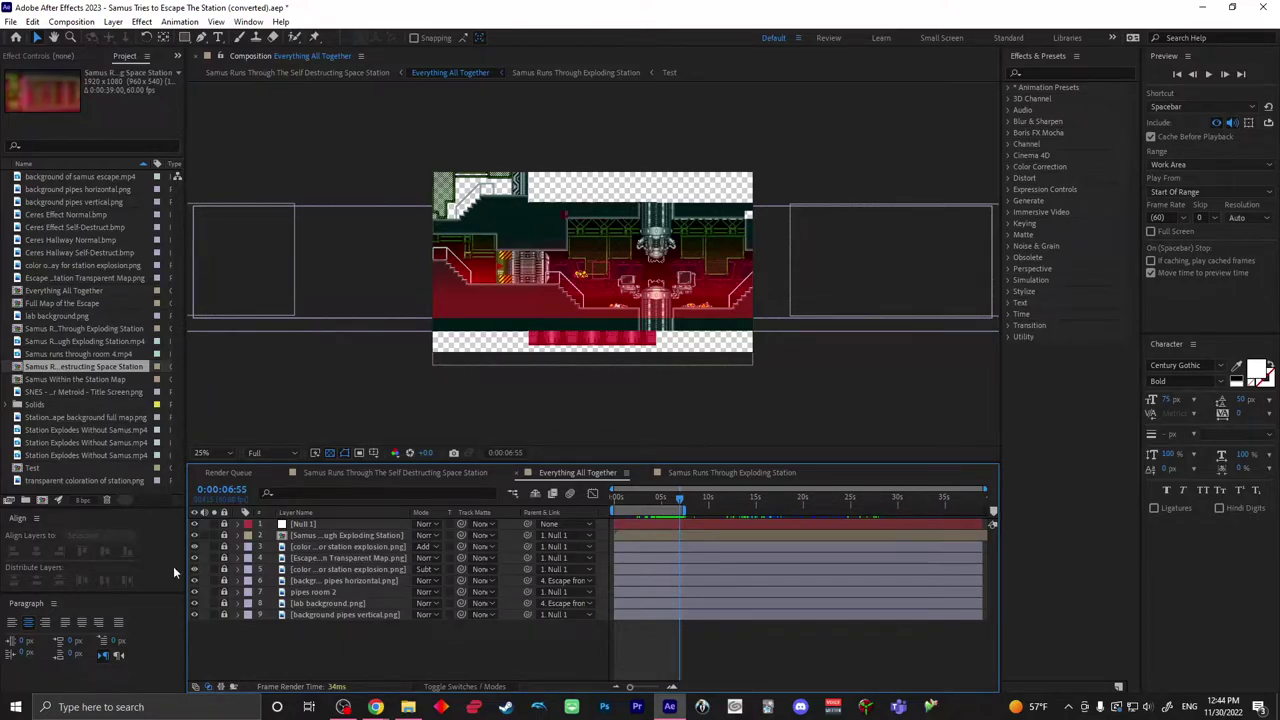
Step: Expand the lab background layer and go through its position keyframes one by one from 0:00:05:22
{"action": "left_click", "coordinate": [239, 604]}
{"action": "left_click_drag", "start_coordinate": [682, 495], "coordinate": [659, 505]}
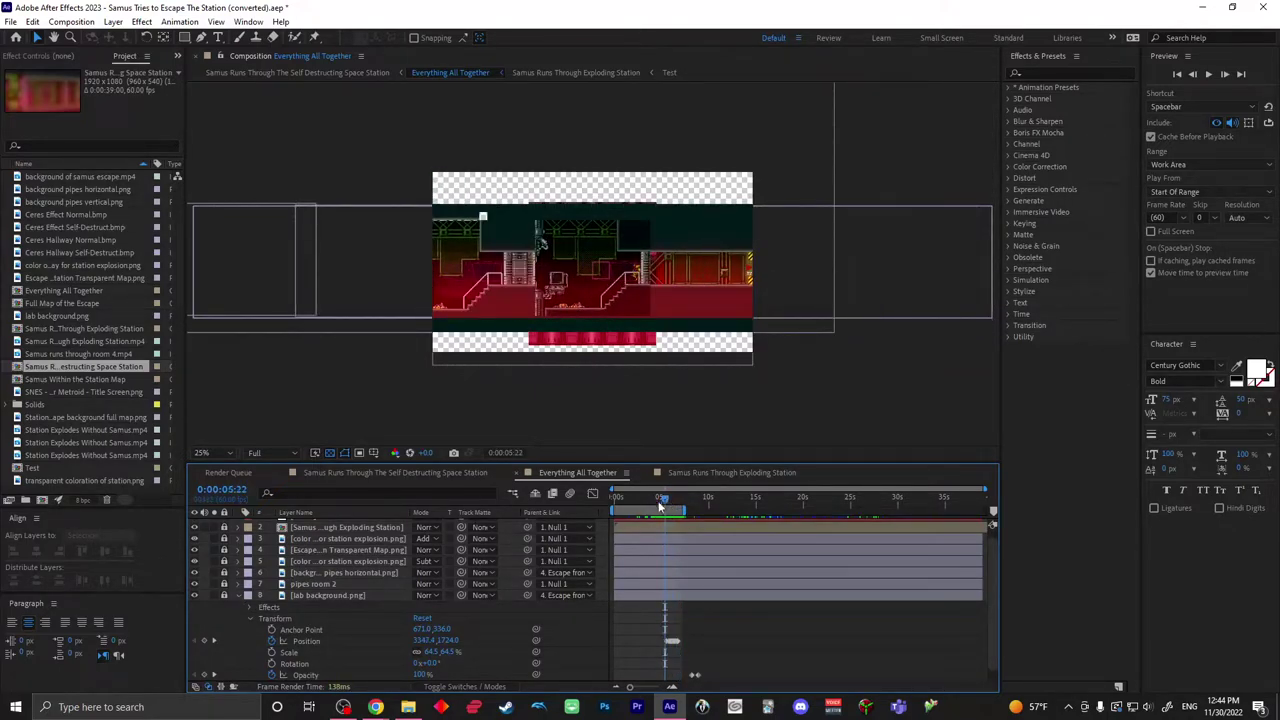
{"action": "left_click", "coordinate": [214, 640]}
{"action": "left_click", "coordinate": [214, 640]}
{"action": "left_click", "coordinate": [214, 640]}
{"action": "left_click", "coordinate": [214, 640]}
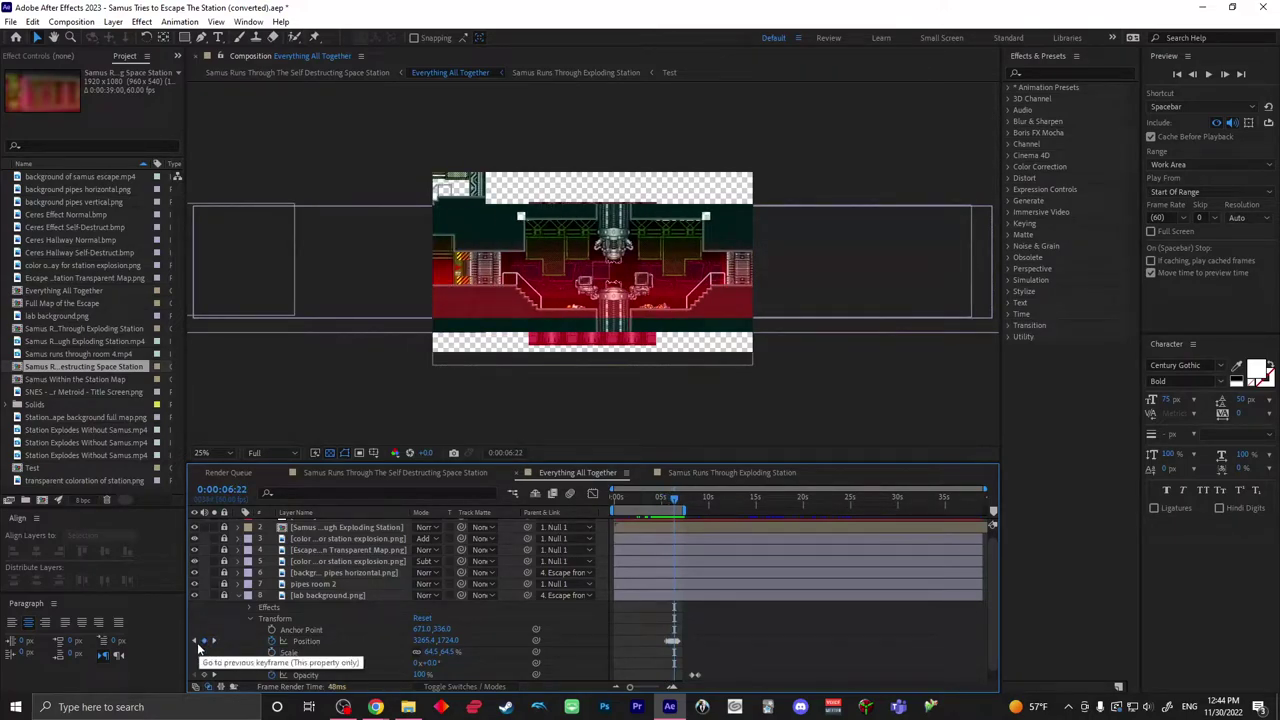
{"action": "left_click", "coordinate": [203, 640]}
{"action": "left_click", "coordinate": [214, 641]}
{"action": "left_click", "coordinate": [214, 641]}
{"action": "left_click", "coordinate": [214, 641]}
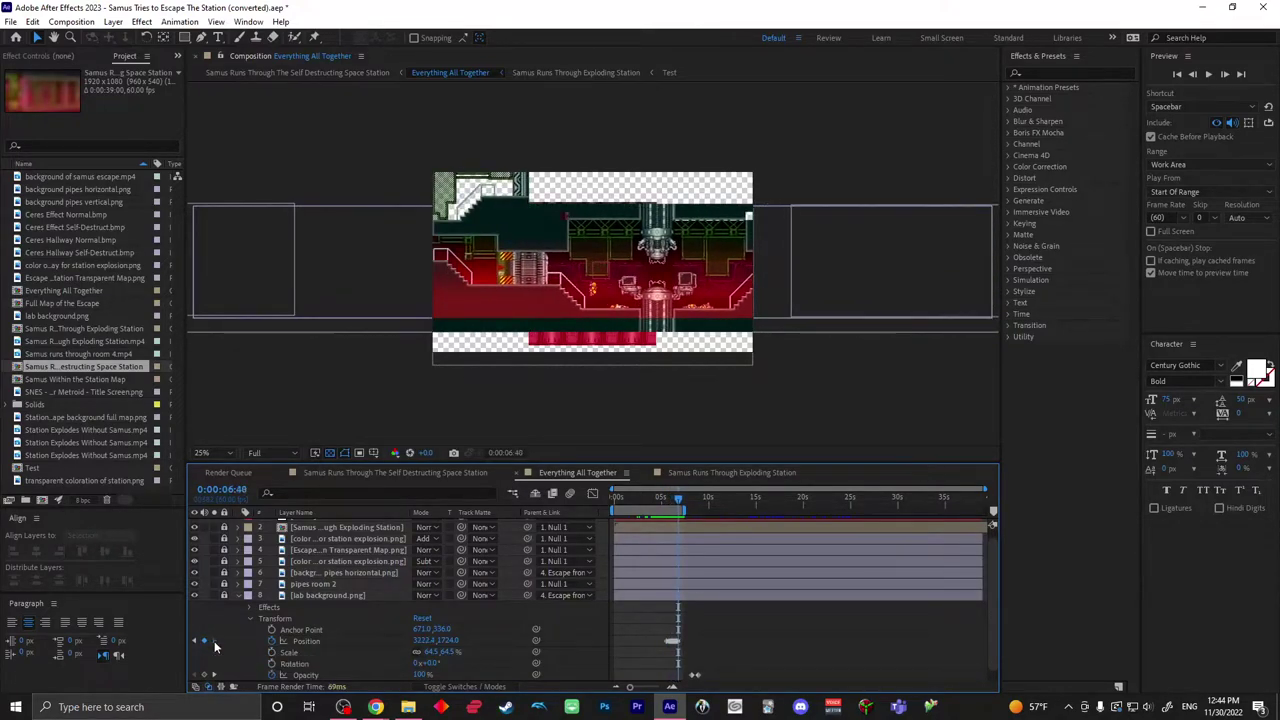
{"action": "left_click", "coordinate": [215, 641]}
Step: Toggle the lab background layer off and on around 0:00:06:42 to compare the composite, leaving it visible
{"action": "mouse_move", "coordinate": [678, 497]}
{"action": "left_mouse_down"}
{"action": "mouse_move", "coordinate": [662, 497]}
{"action": "mouse_move", "coordinate": [679, 501]}
{"action": "left_mouse_up"}
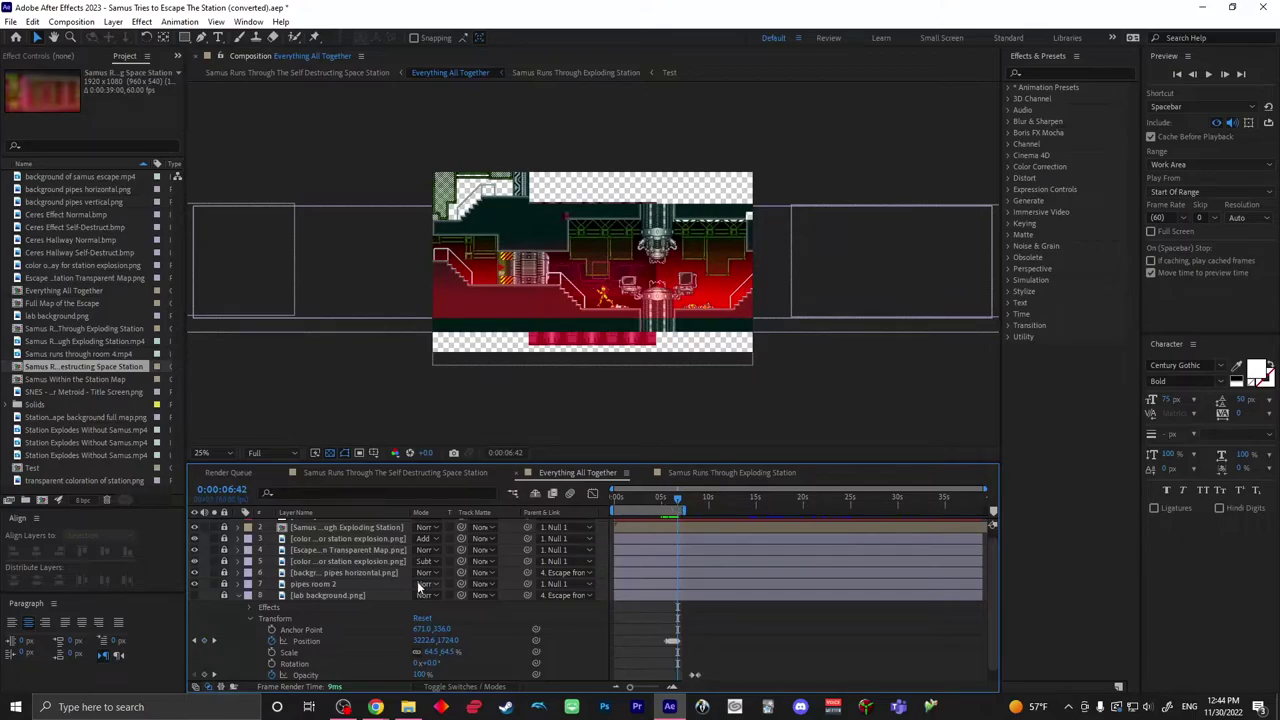
{"action": "left_click", "coordinate": [195, 596]}
{"action": "mouse_move", "coordinate": [678, 505]}
{"action": "left_mouse_down"}
{"action": "mouse_move", "coordinate": [657, 497]}
{"action": "mouse_move", "coordinate": [682, 514]}
{"action": "left_mouse_up"}
Step: Hide the lab background layer and scrub the Self Destructing Space Station composition from 0:00:05:22 to 0:00:06:10 to compare the result
{"action": "left_click", "coordinate": [440, 473]}
{"action": "left_click", "coordinate": [780, 498]}
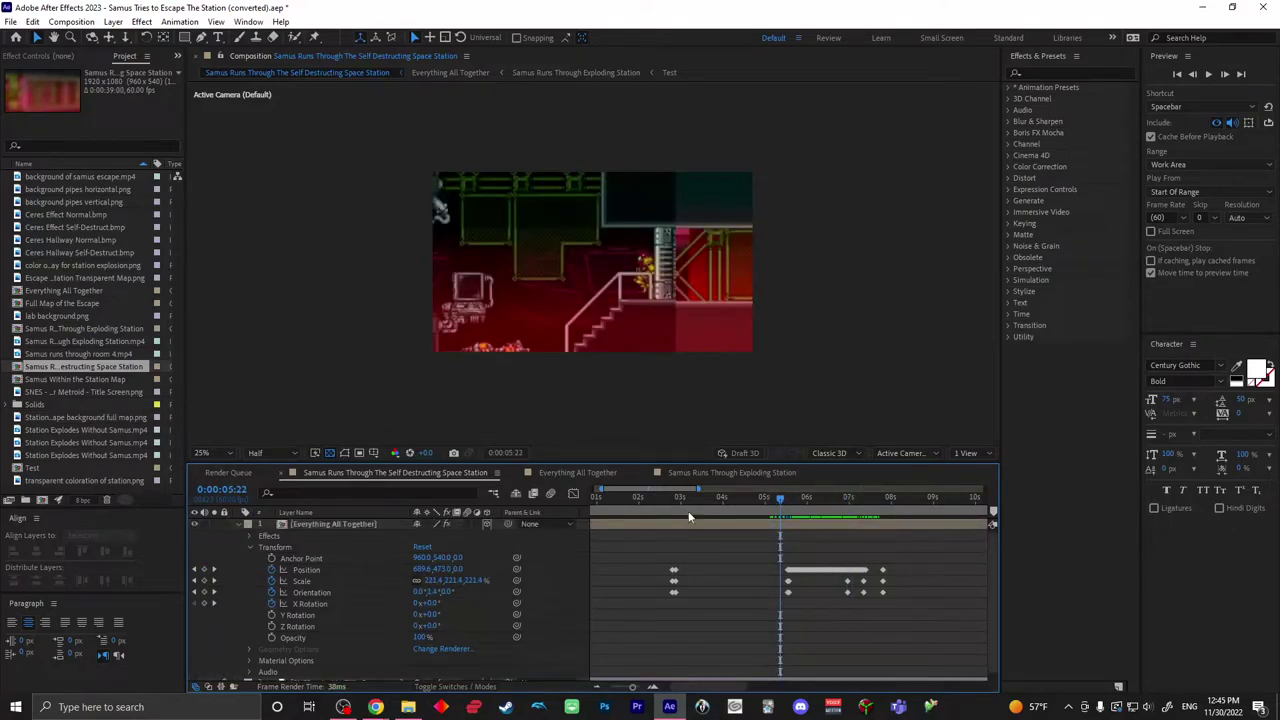
{"action": "left_click", "coordinate": [594, 473]}
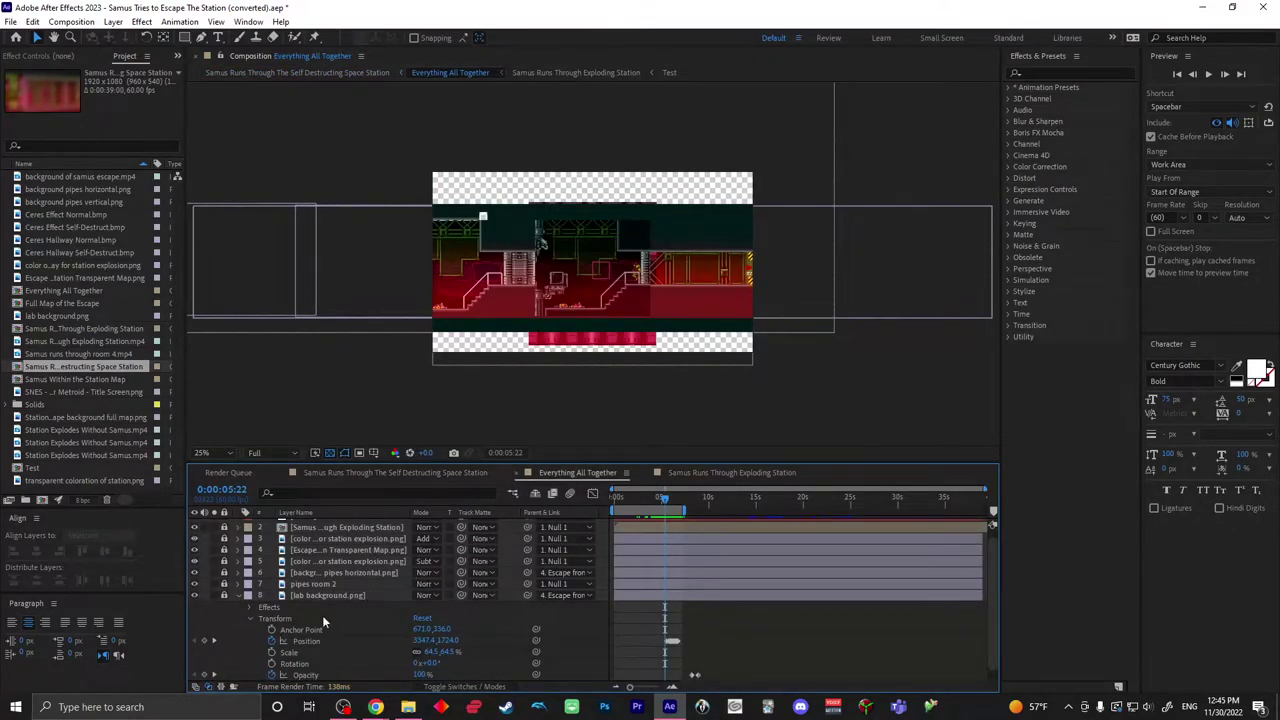
{"action": "scroll", "coordinate": [320, 596], "scroll_direction": "down", "scroll_amount": 1}
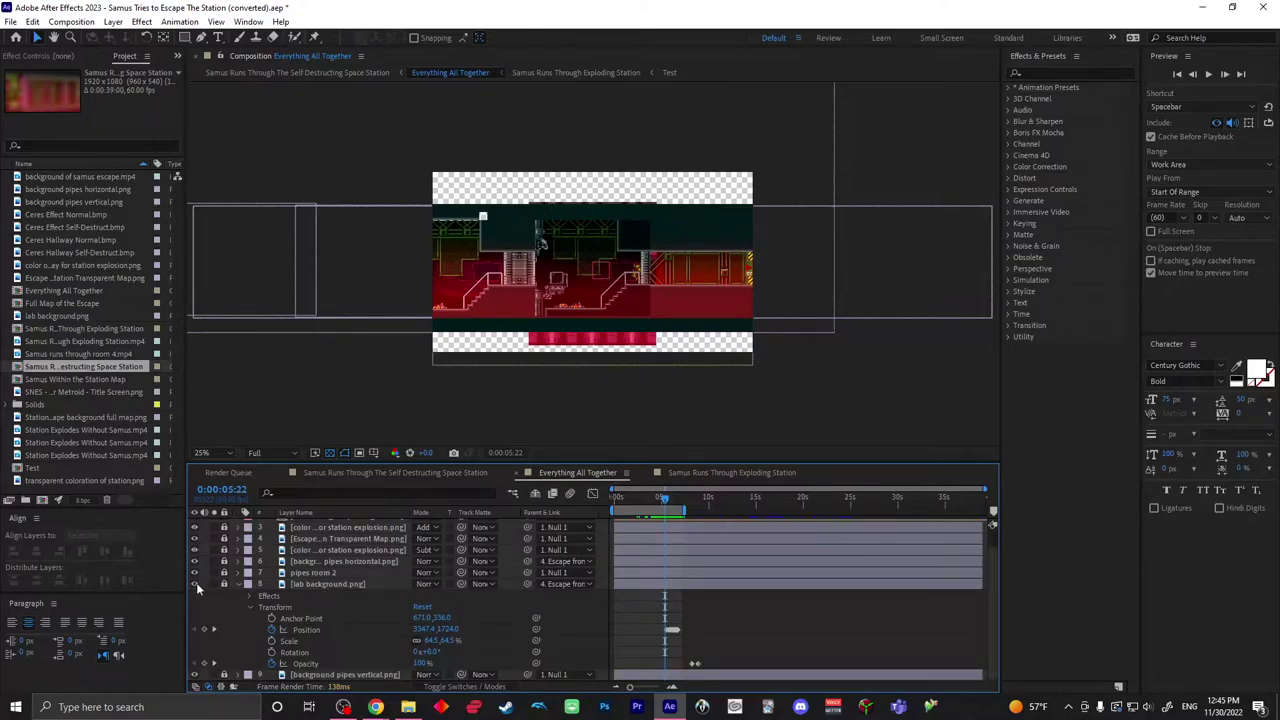
{"action": "left_click", "coordinate": [450, 477]}
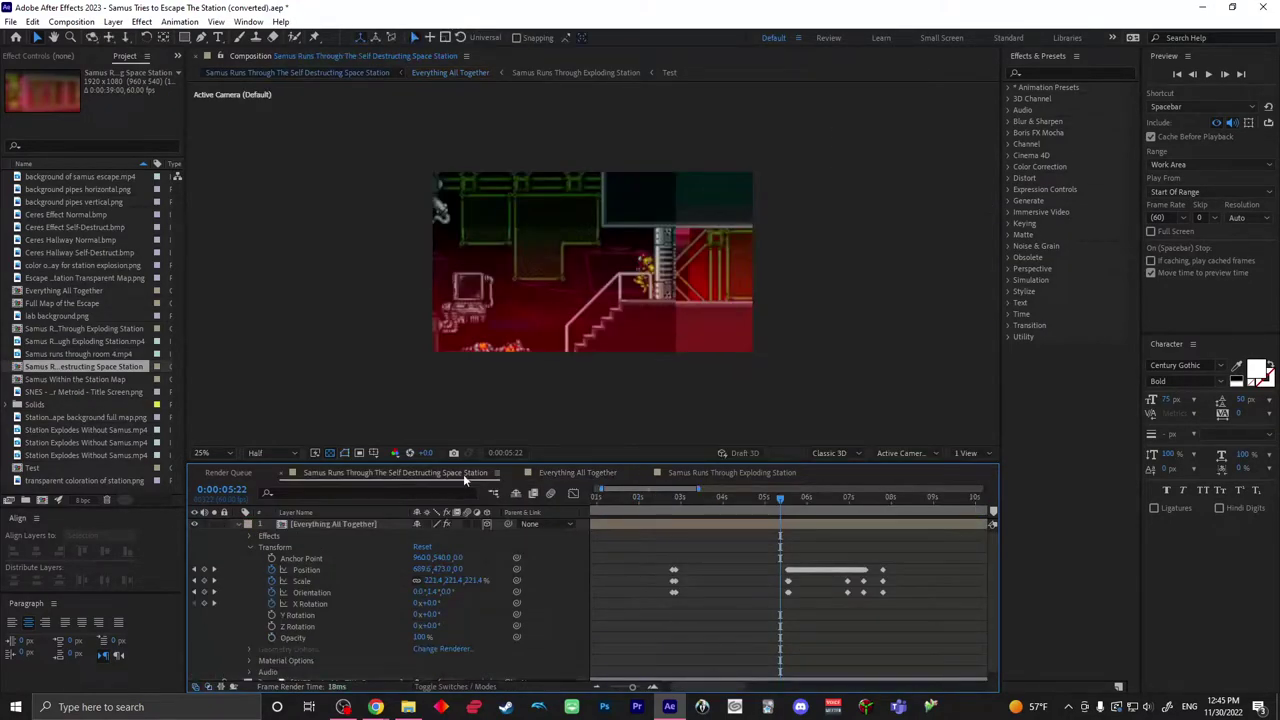
{"action": "left_click_drag", "start_coordinate": [782, 497], "coordinate": [793, 497]}
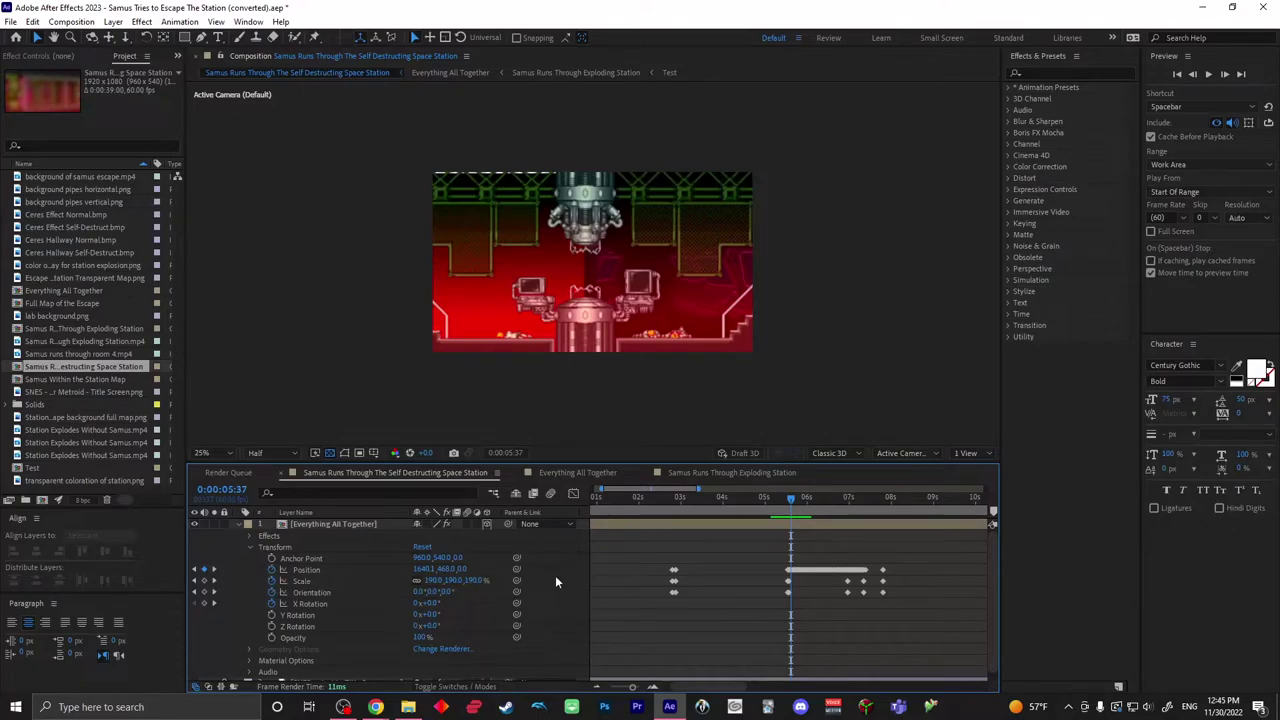
{"action": "mouse_move", "coordinate": [789, 495]}
{"action": "left_mouse_down"}
{"action": "mouse_move", "coordinate": [829, 497]}
{"action": "mouse_move", "coordinate": [796, 495]}
{"action": "mouse_move", "coordinate": [814, 495]}
{"action": "left_mouse_up"}
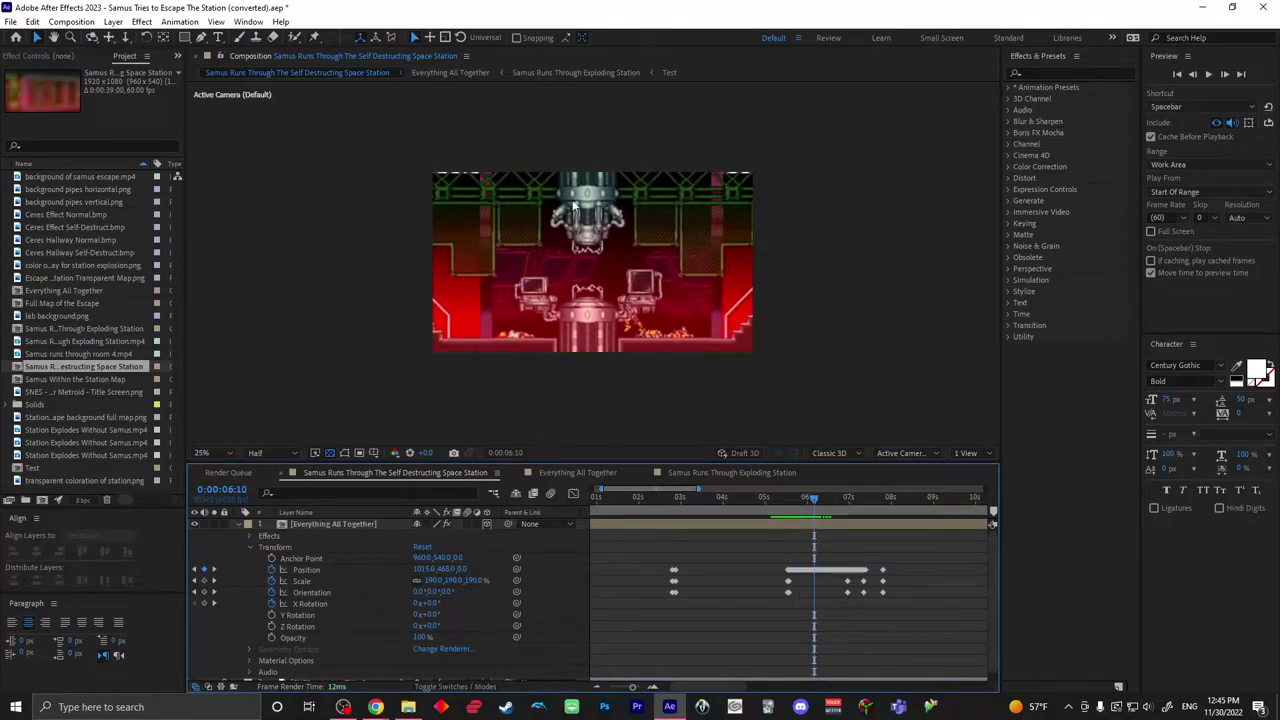
{"action": "mouse_move", "coordinate": [816, 500]}
{"action": "left_mouse_down"}
{"action": "mouse_move", "coordinate": [844, 501]}
{"action": "mouse_move", "coordinate": [792, 506]}
{"action": "left_mouse_up"}
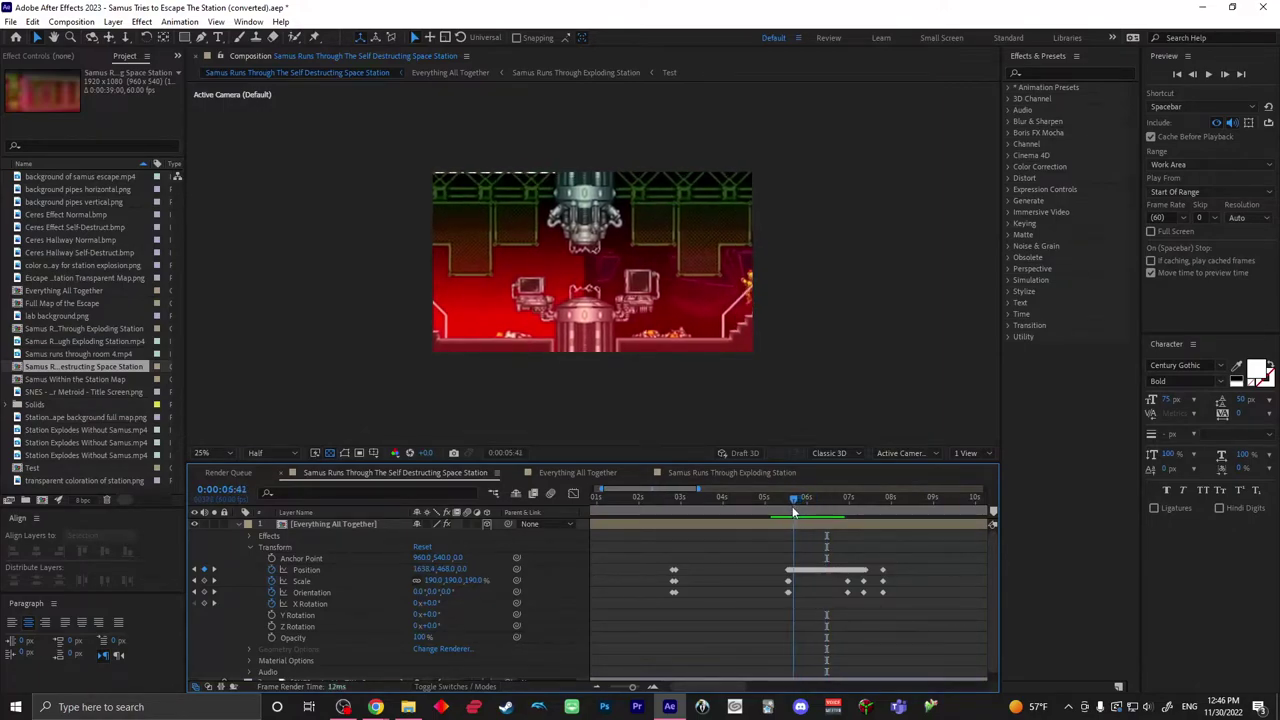
Step: Make the lab background layer visible again and play back the Self Destructing Space Station composition from 0:00:05:41
{"action": "left_click", "coordinate": [567, 476]}
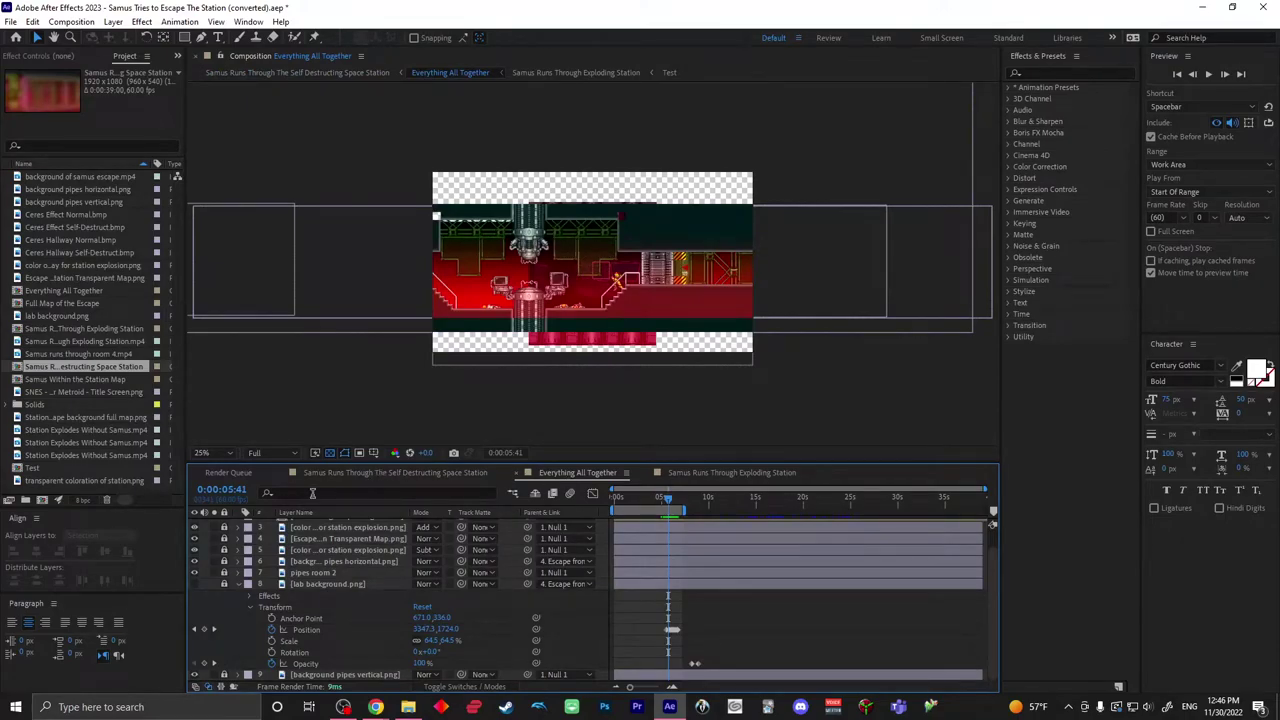
{"action": "left_click", "coordinate": [403, 474]}
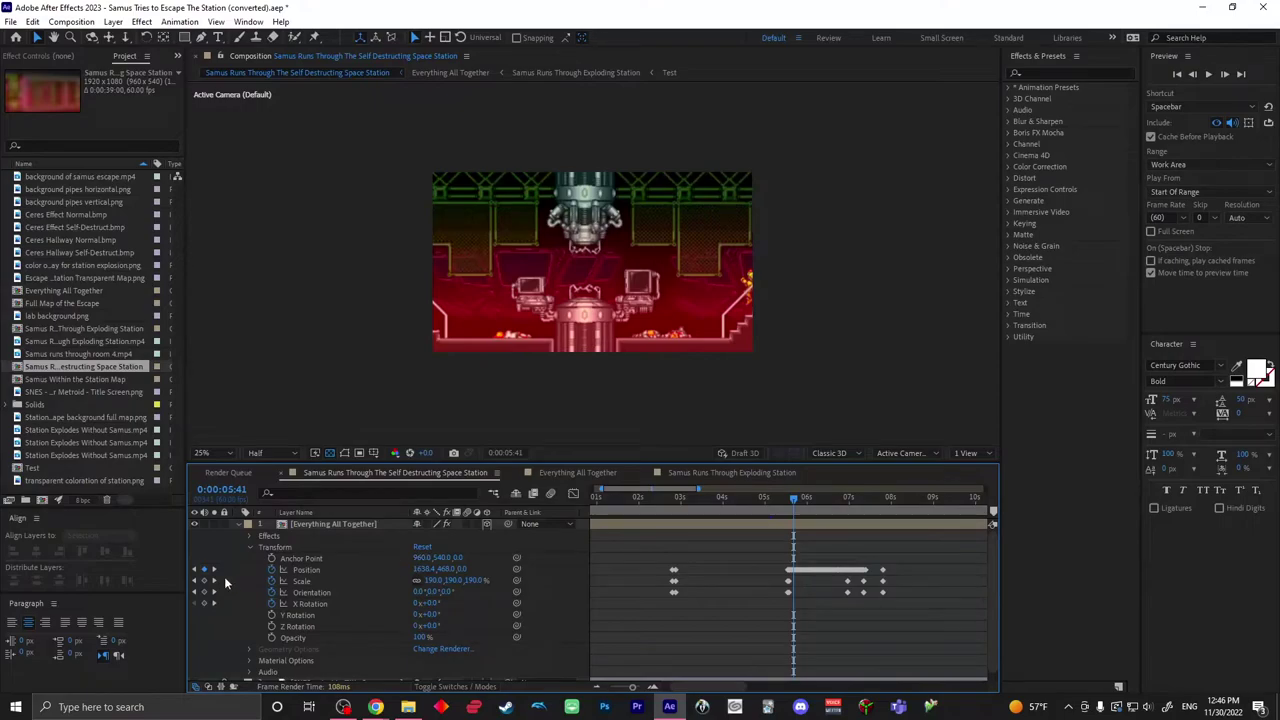
{"action": "key", "text": "space"}
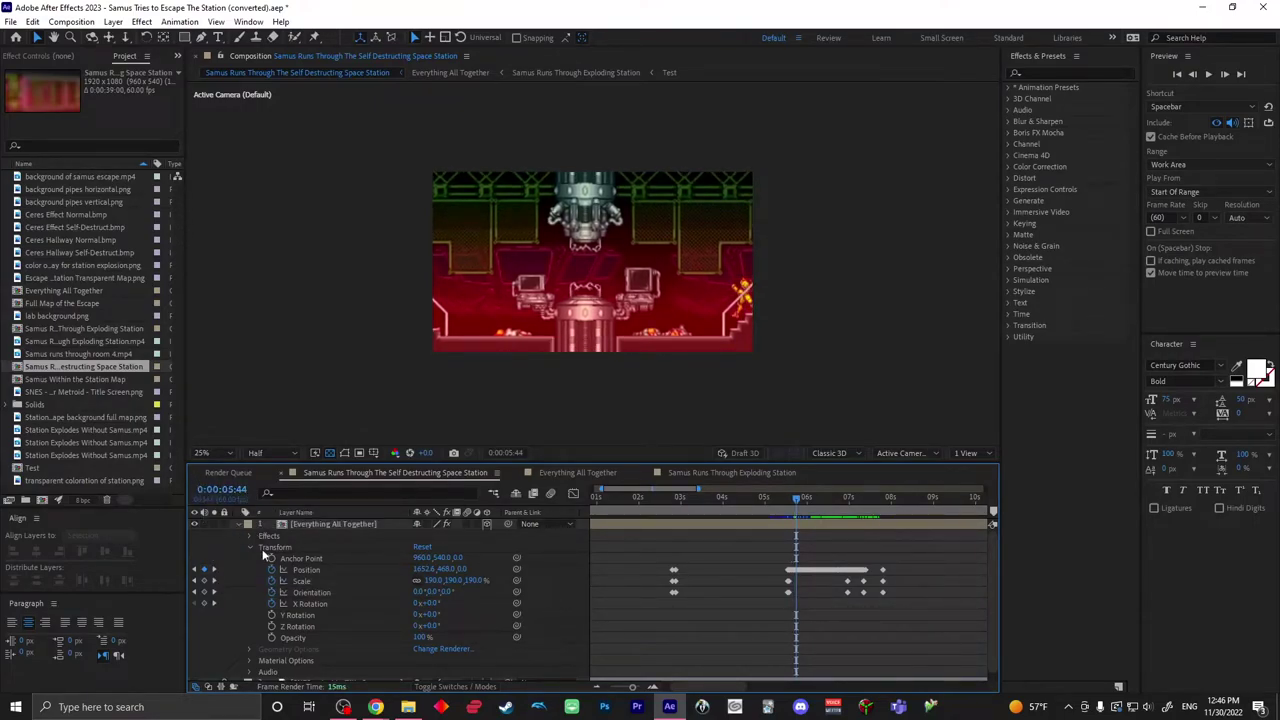
Step: Step back through the Everything All Together layer's position keyframes from 0:00:07:11 to 0:00:07:03 to examine the shake
{"action": "left_click", "coordinate": [214, 569]}
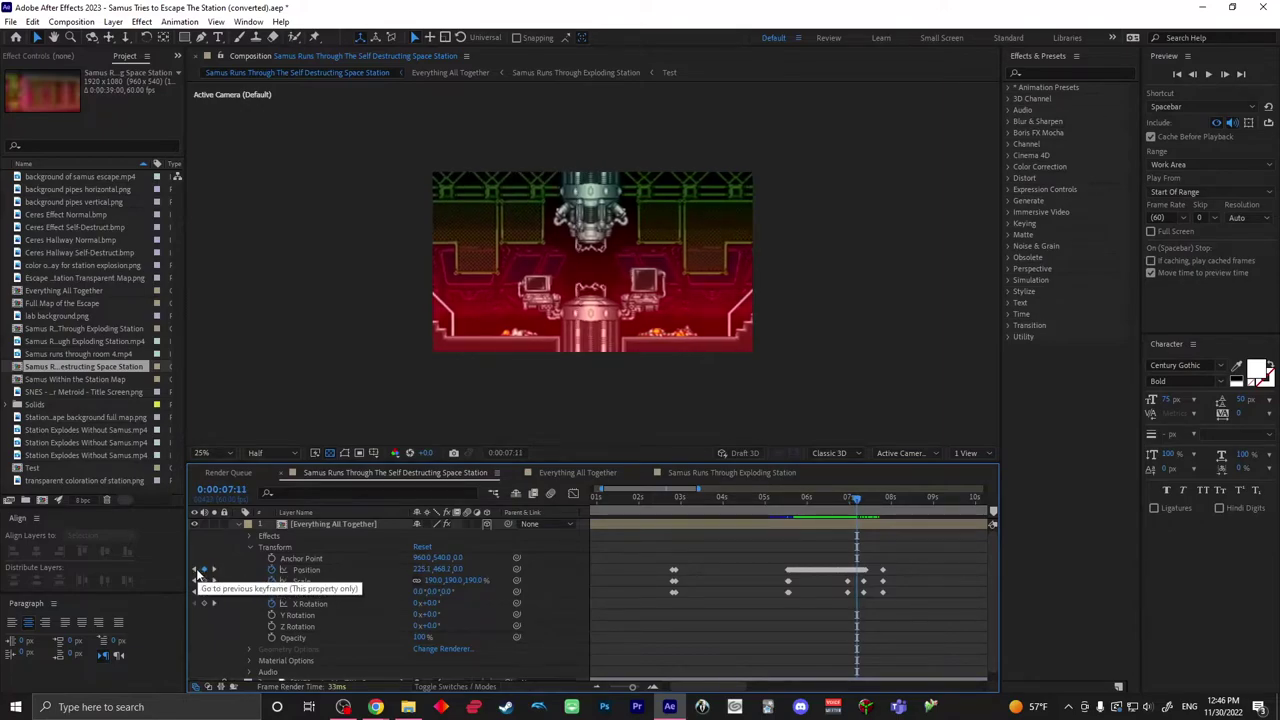
{"action": "left_click", "coordinate": [195, 572]}
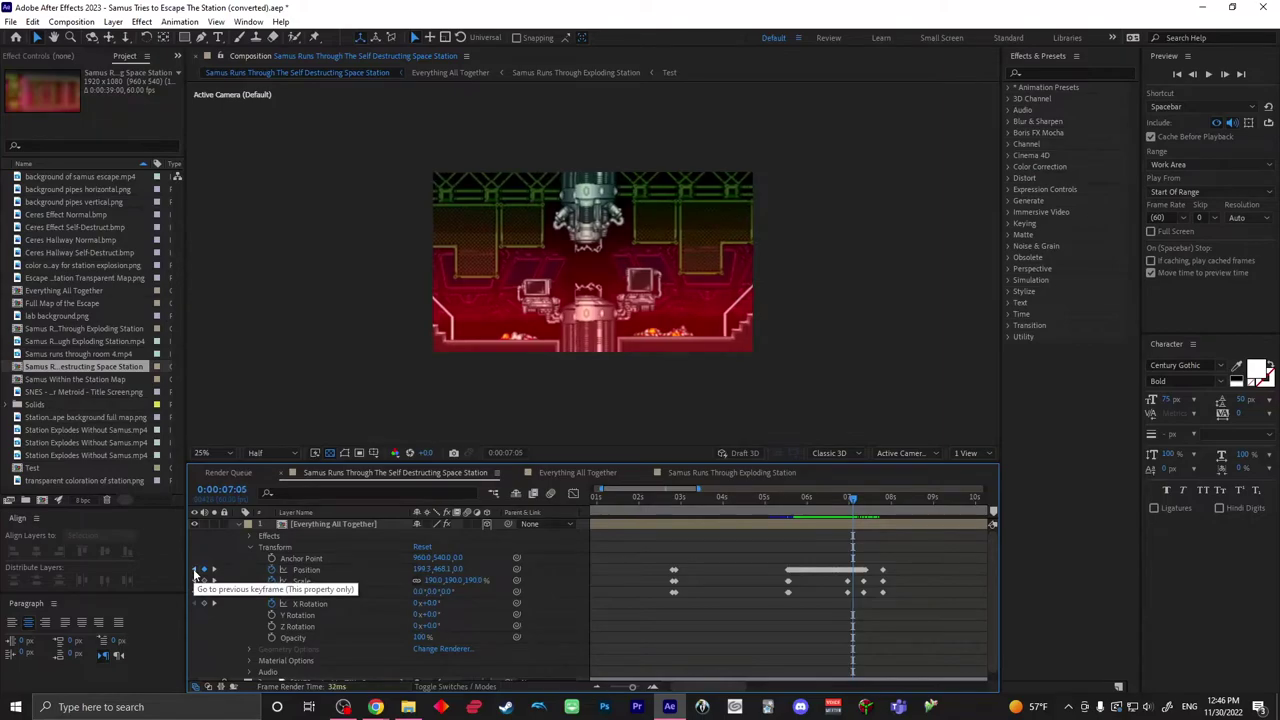
{"action": "left_click", "coordinate": [195, 572]}
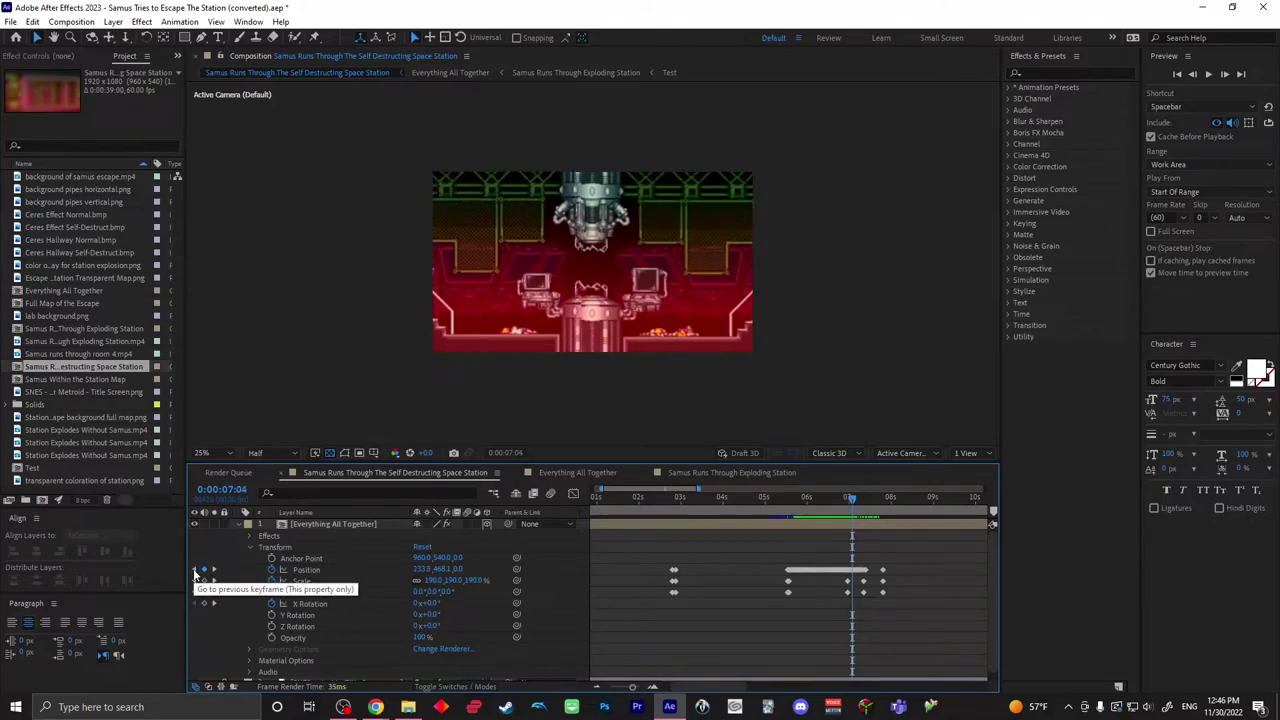
{"action": "left_click", "coordinate": [195, 572]}
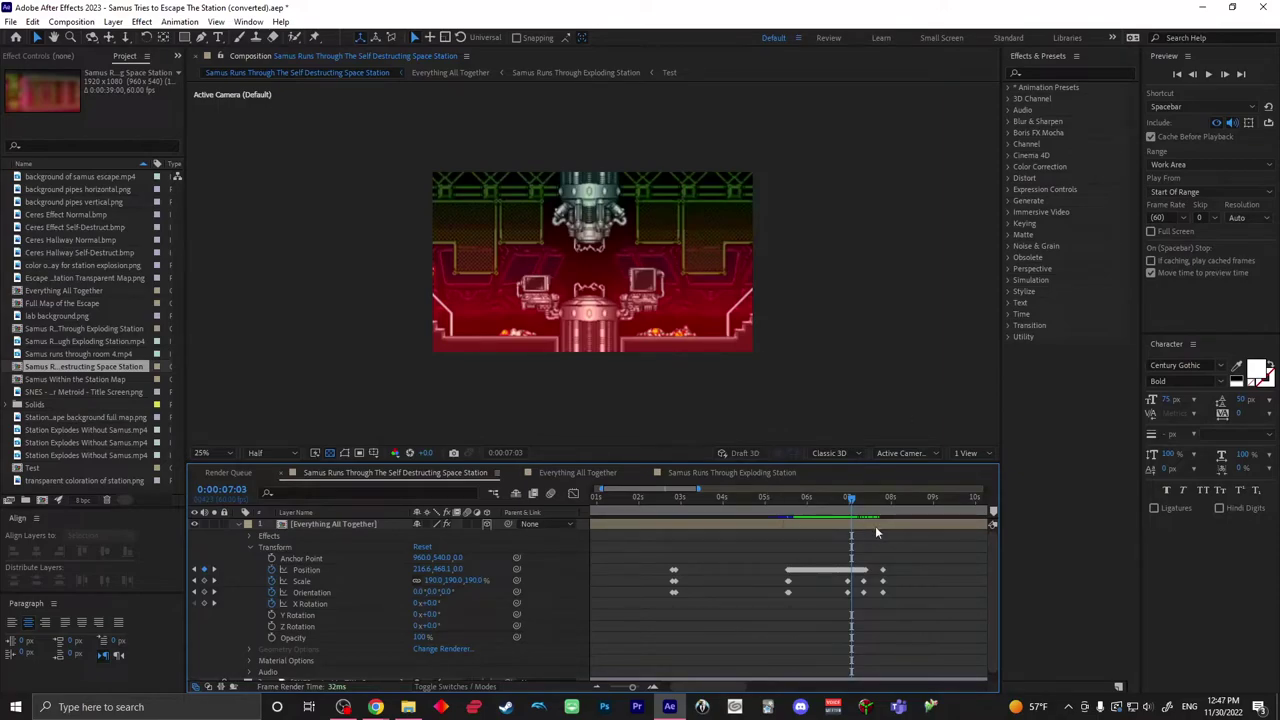
Step: Show the whole timeline again, scrub through the Self Destructing Space Station composition and return to 0:00:00:00
{"action": "left_click_drag", "start_coordinate": [855, 497], "coordinate": [604, 567]}
{"action": "left_click_drag", "start_coordinate": [632, 686], "coordinate": [609, 689]}
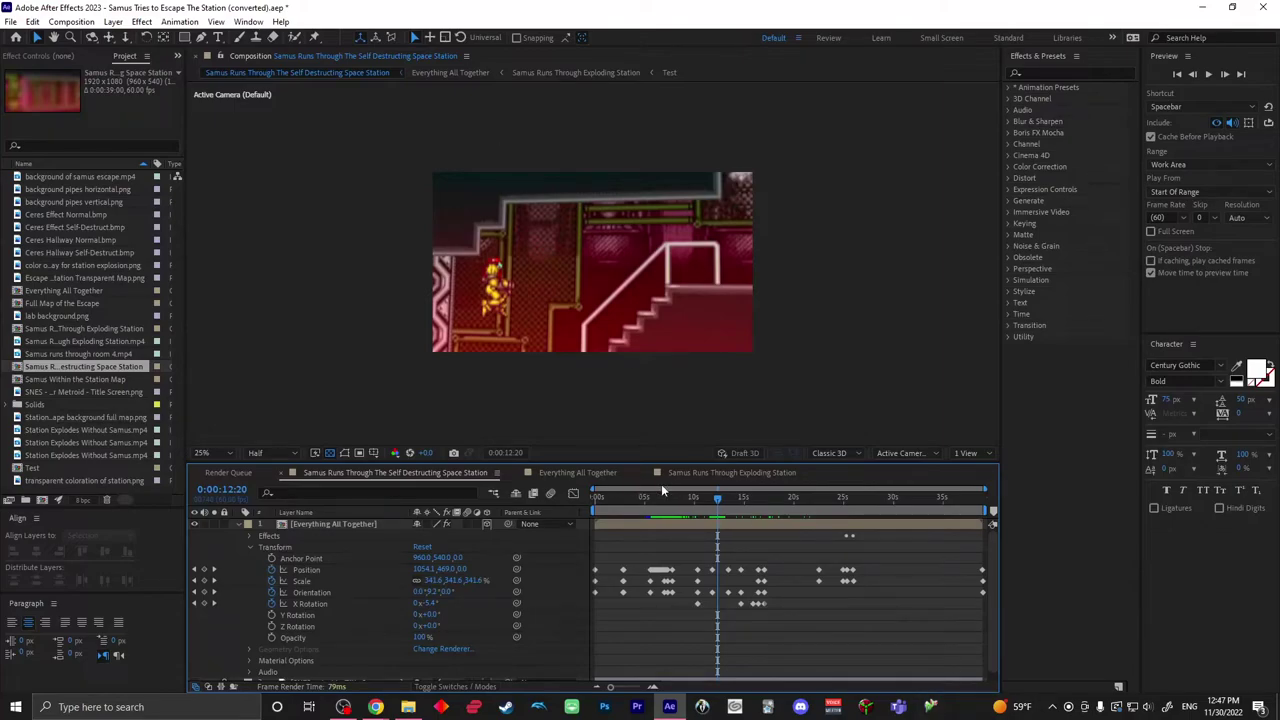
{"action": "left_click_drag", "start_coordinate": [721, 507], "coordinate": [522, 527]}
{"action": "left_click_drag", "start_coordinate": [598, 497], "coordinate": [480, 550]}
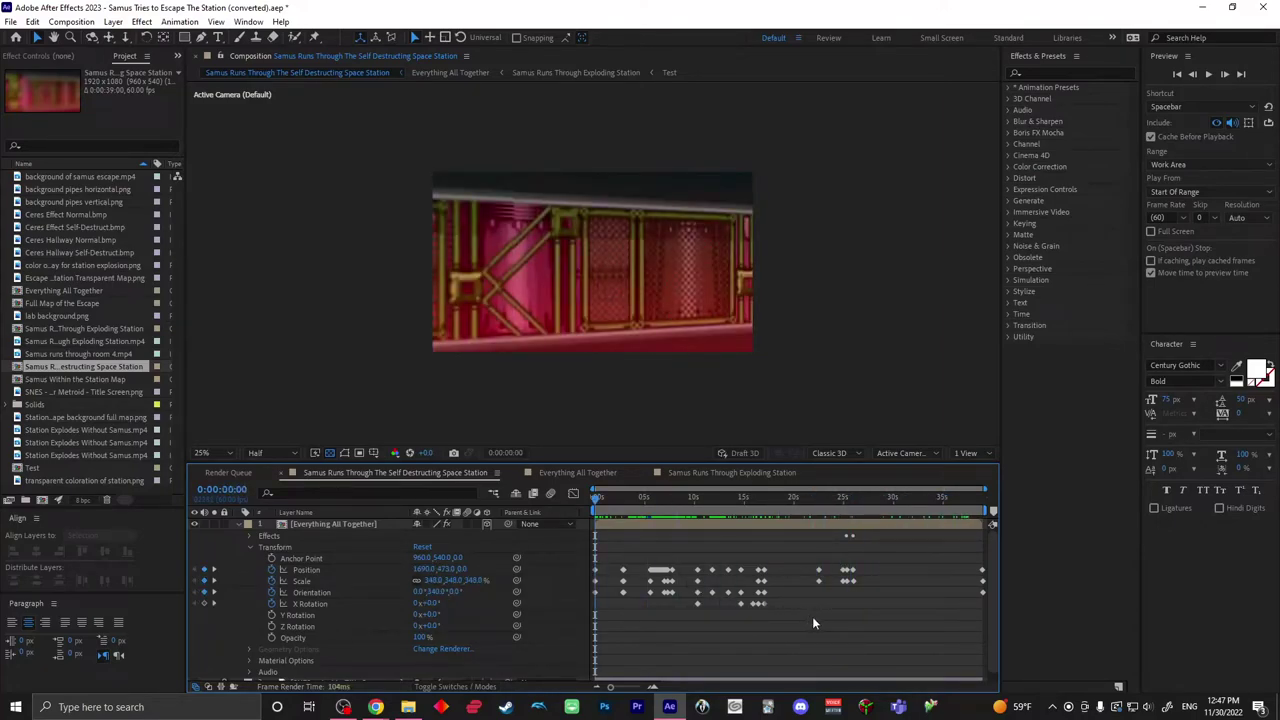